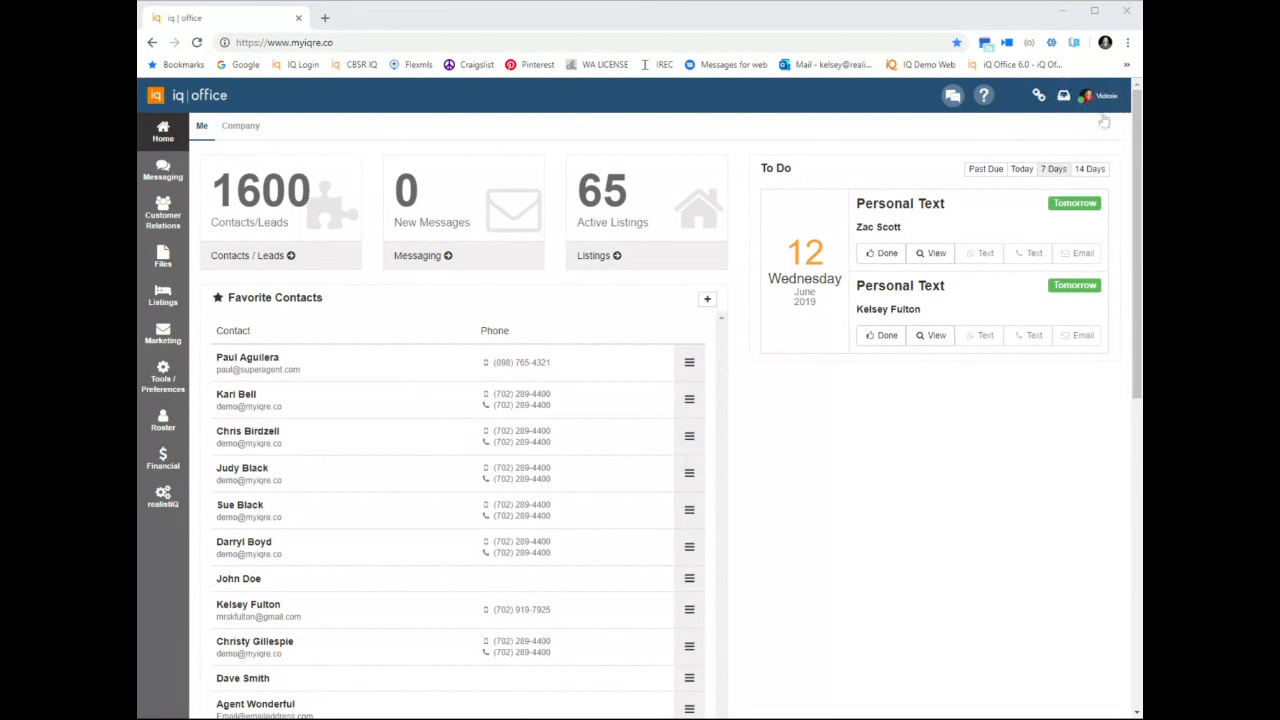
Open the profile details of the agent currently being acted as
{"action": "left_click", "coordinate": [1097, 96]}
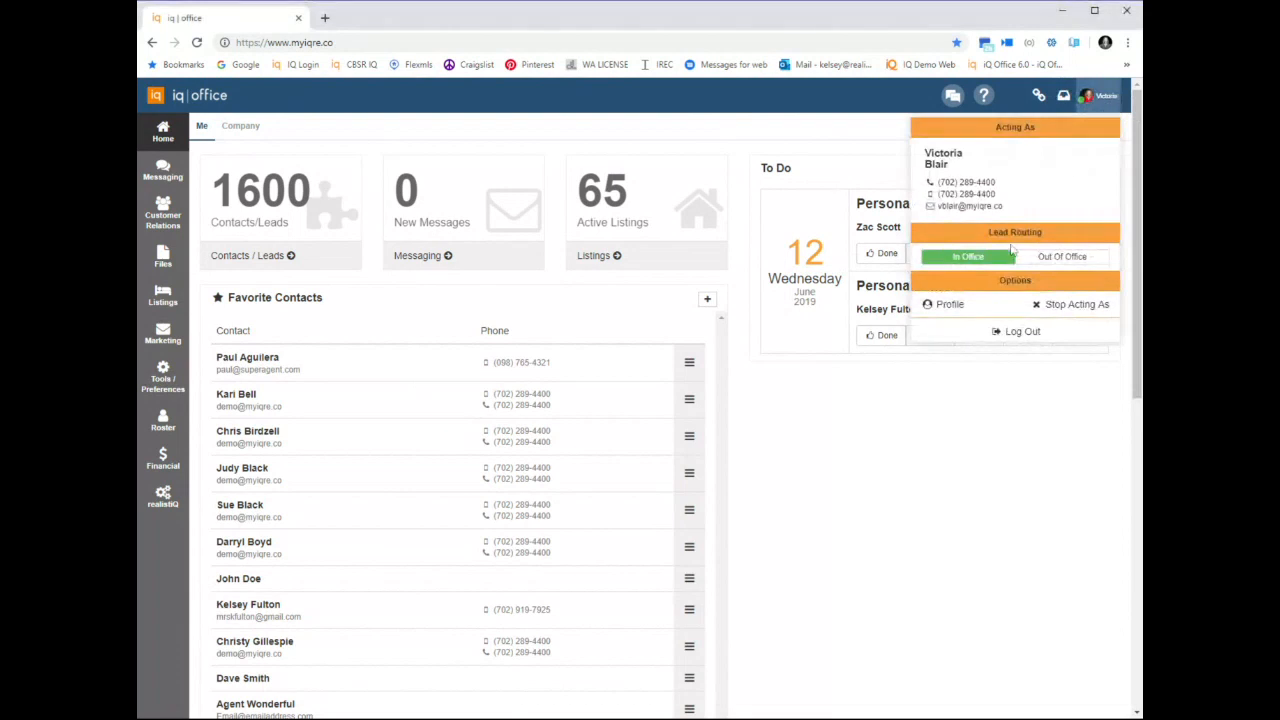
{"action": "left_click", "coordinate": [953, 307]}
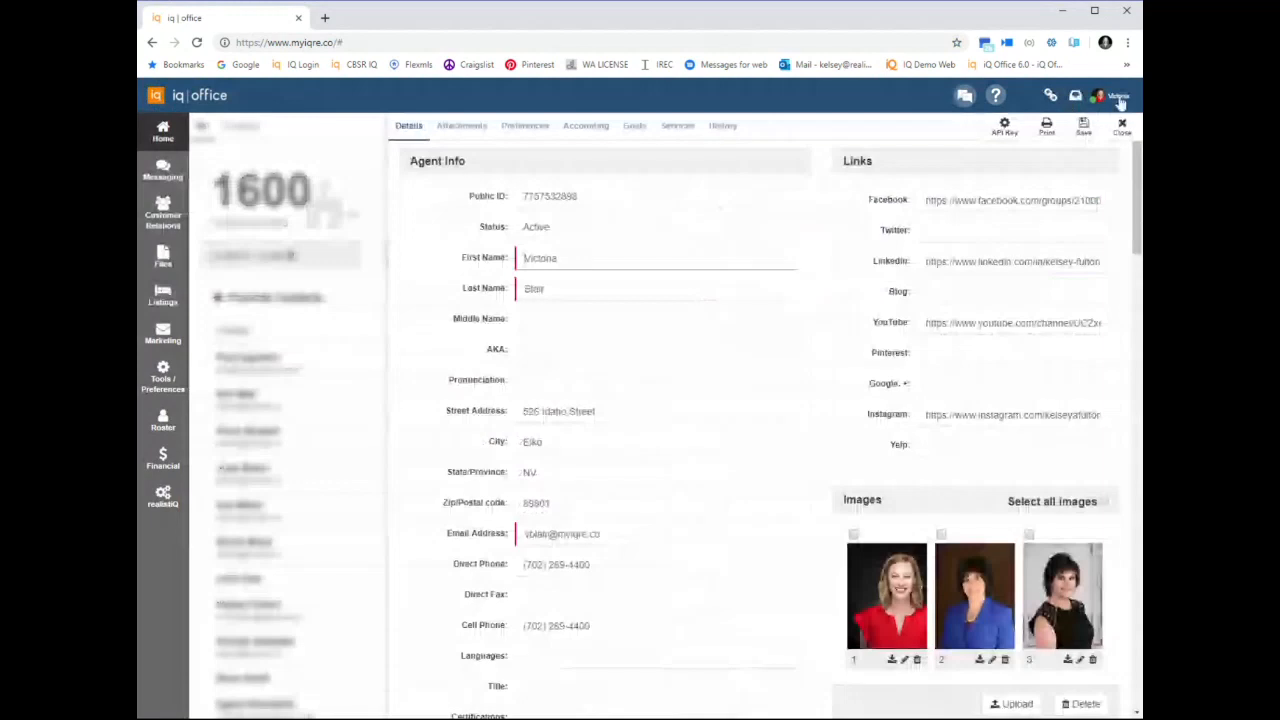
{"action": "left_click", "coordinate": [1119, 98]}
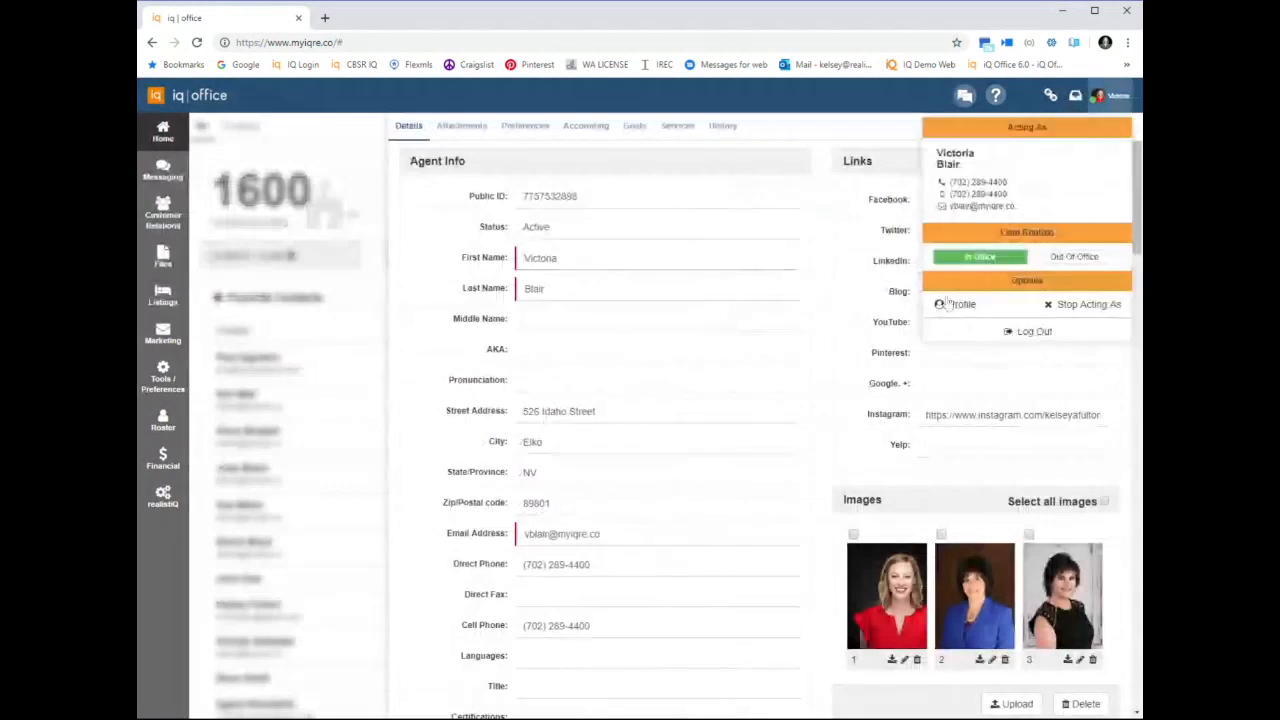
{"action": "left_click", "coordinate": [946, 304]}
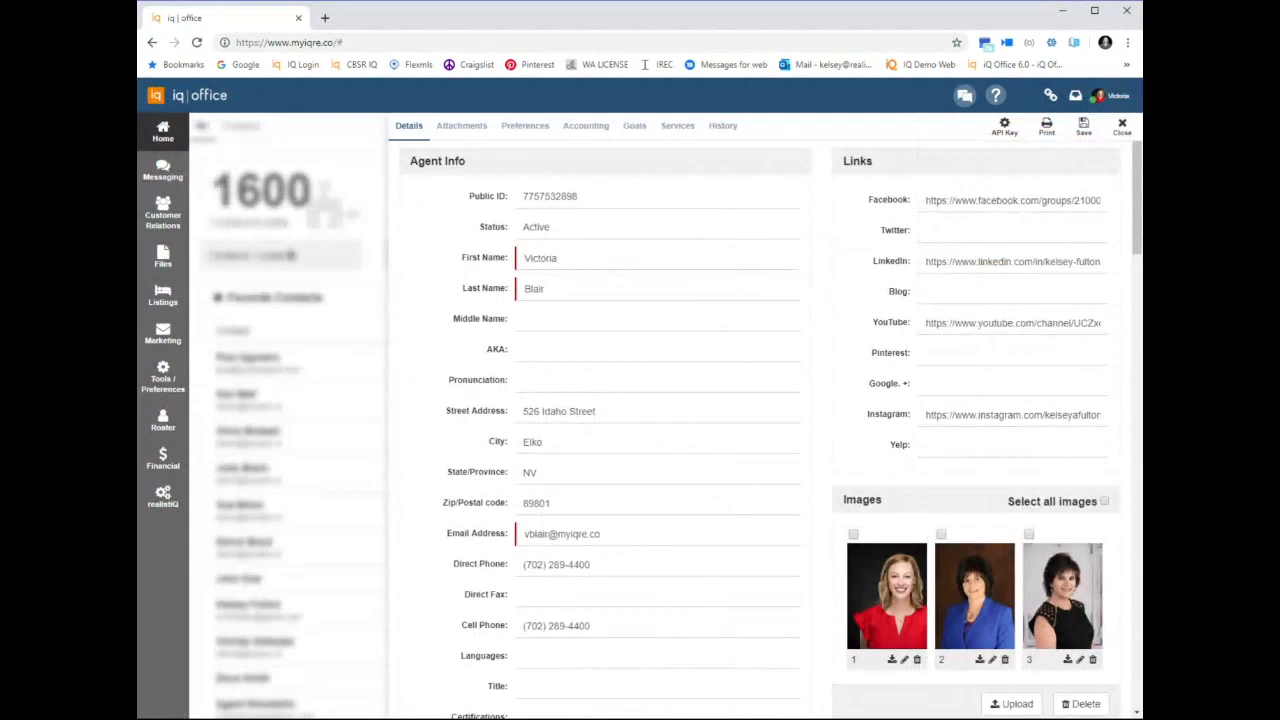
Upload the photo of a child outdoors to the agent's profile images and move it to first place
{"action": "scroll", "coordinate": [734, 343], "scroll_direction": "down", "scroll_amount": 2}
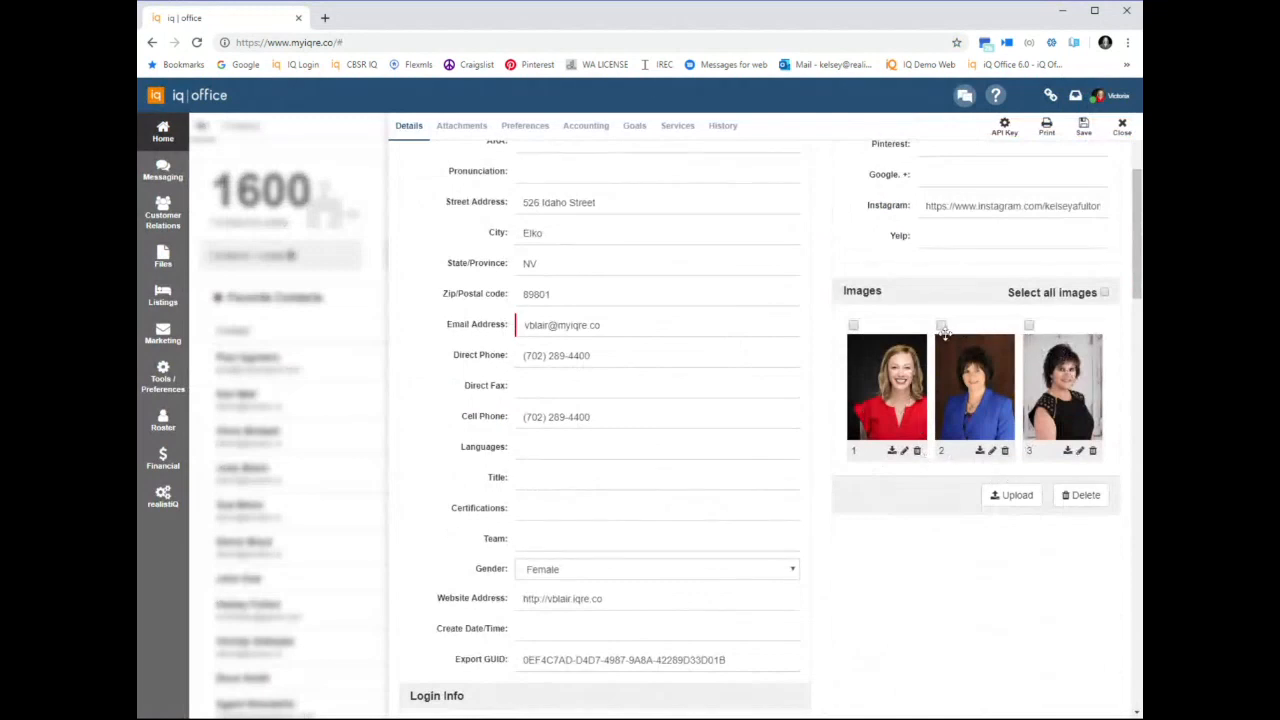
{"action": "left_click", "coordinate": [1010, 495]}
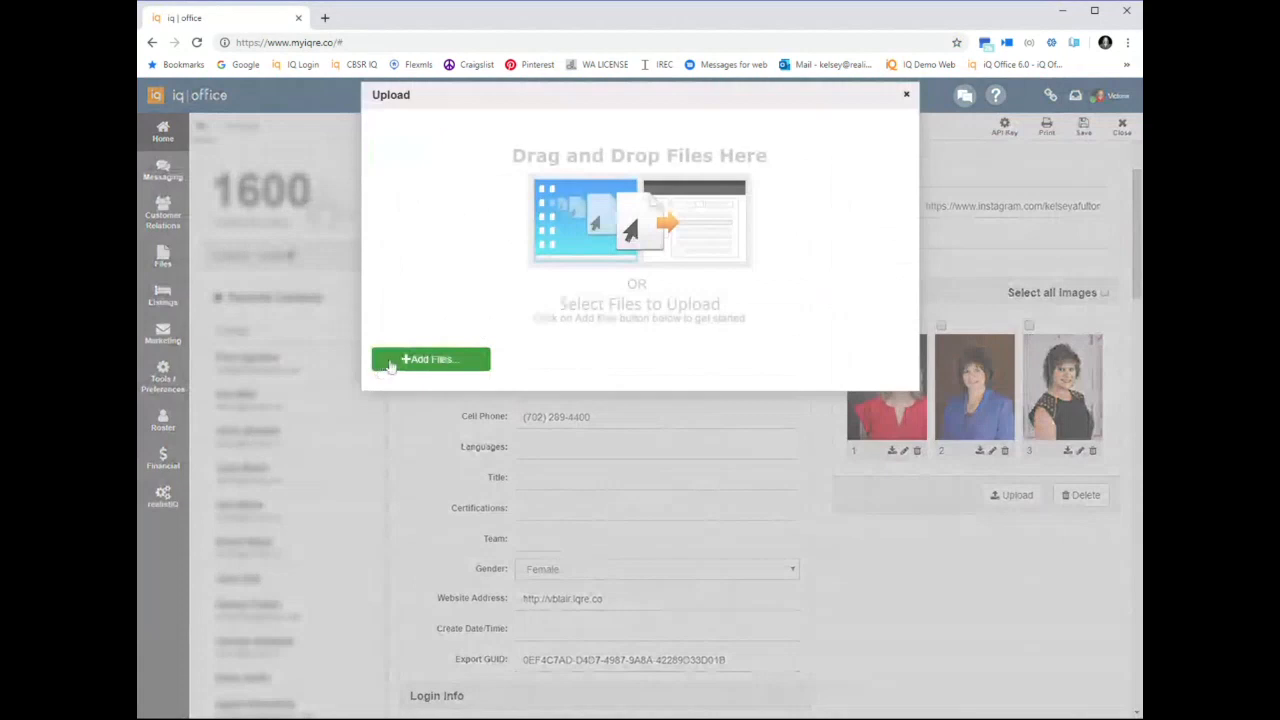
{"action": "left_click", "coordinate": [390, 362]}
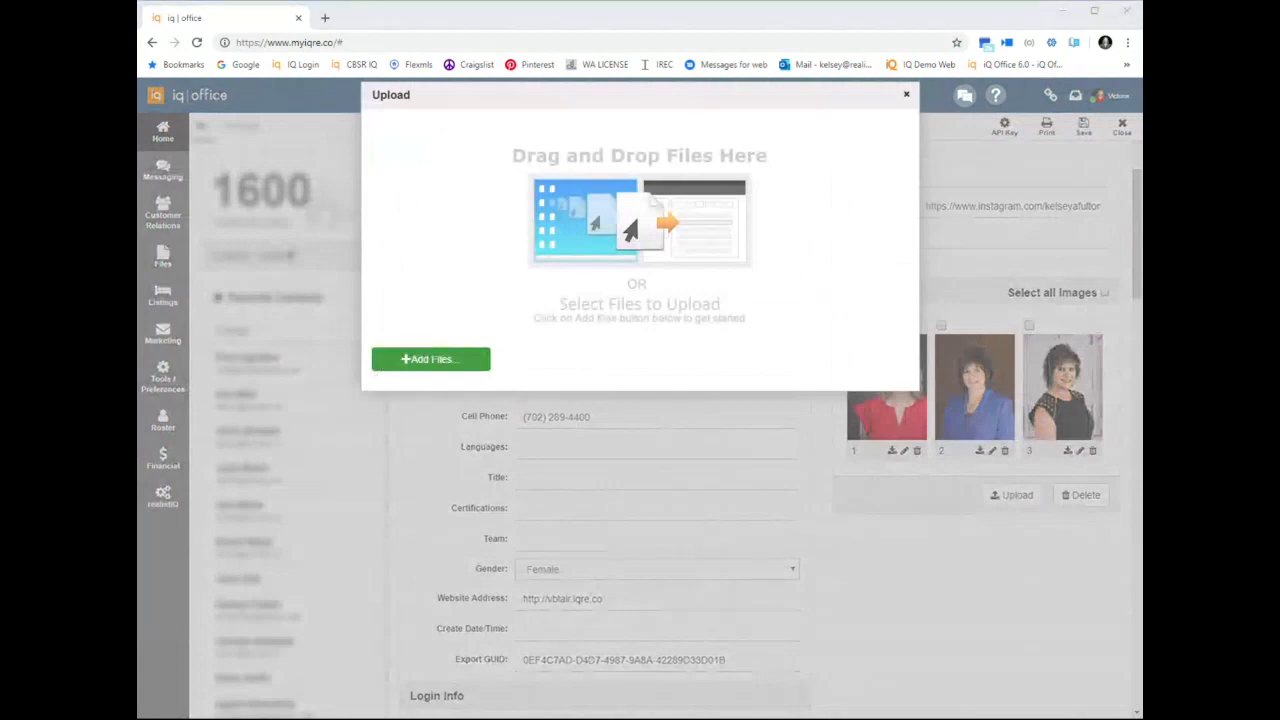
{"action": "double_click", "coordinate": [312, 394]}
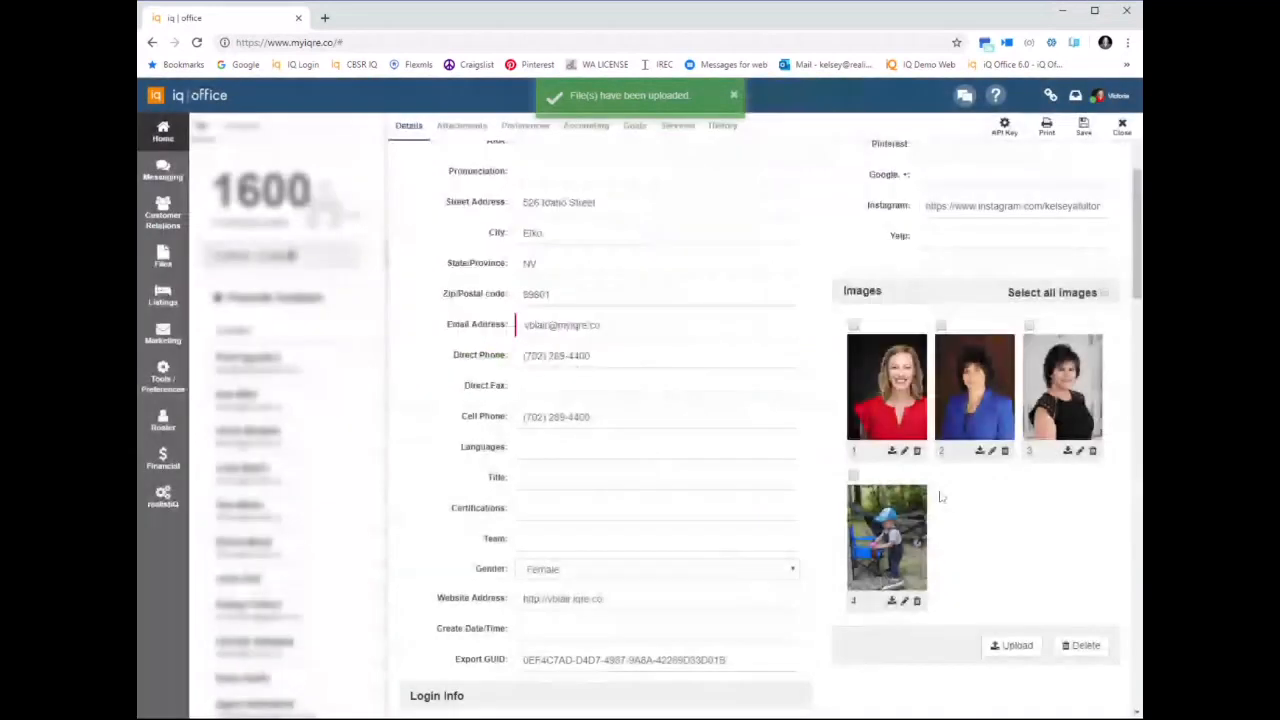
{"action": "left_click_drag", "start_coordinate": [878, 525], "coordinate": [901, 401]}
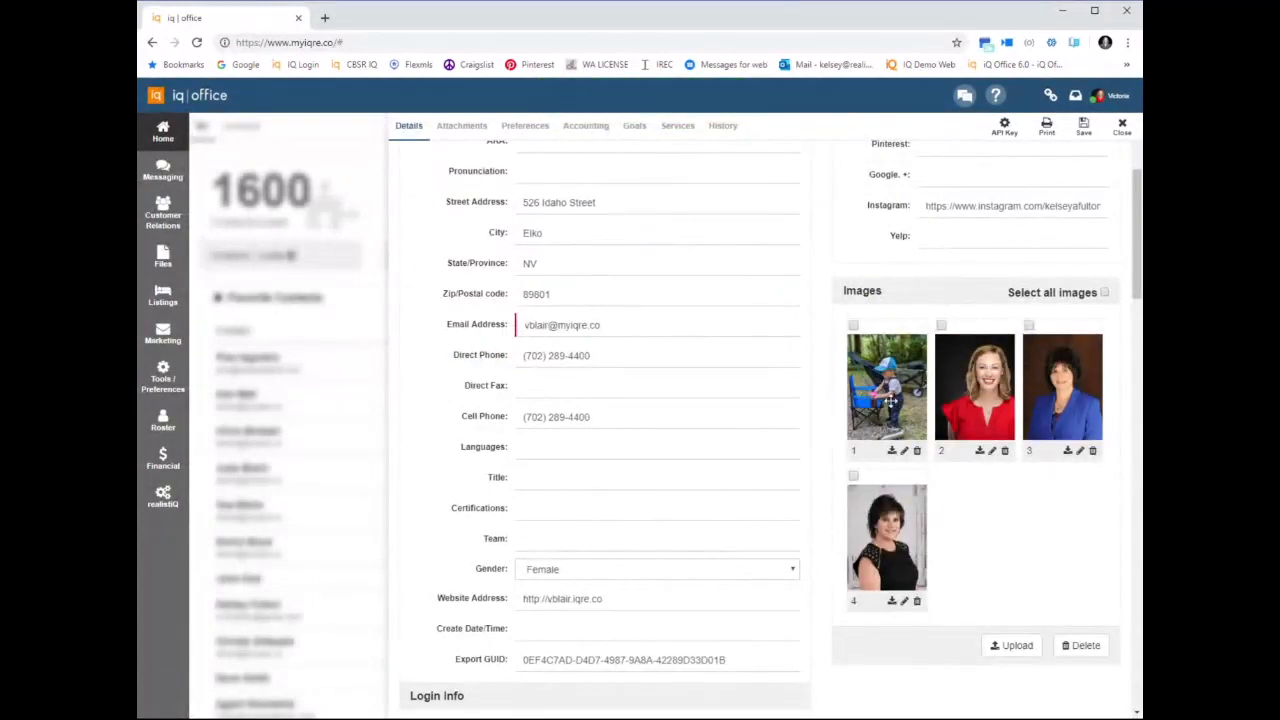
Tick the first two profile images and delete the photo of the child outdoors
{"action": "left_click", "coordinate": [853, 325]}
{"action": "left_click", "coordinate": [941, 325]}
{"action": "left_click", "coordinate": [917, 451]}
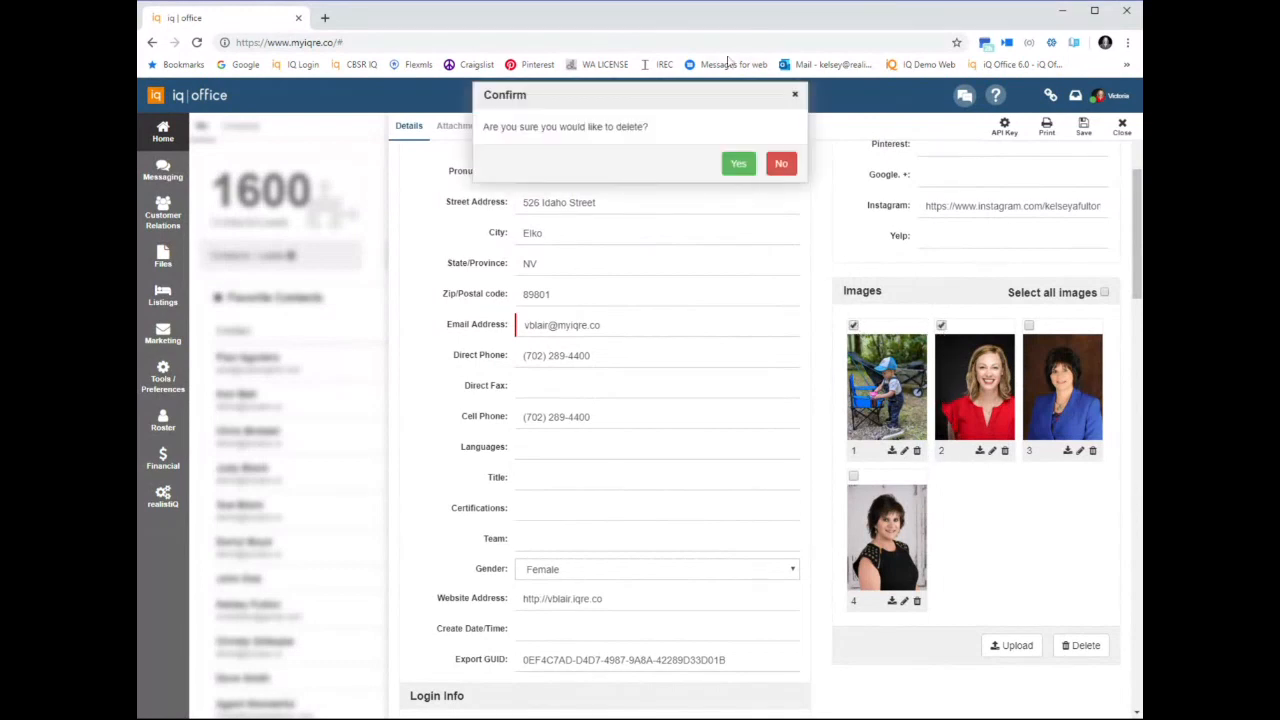
{"action": "left_click", "coordinate": [735, 167]}
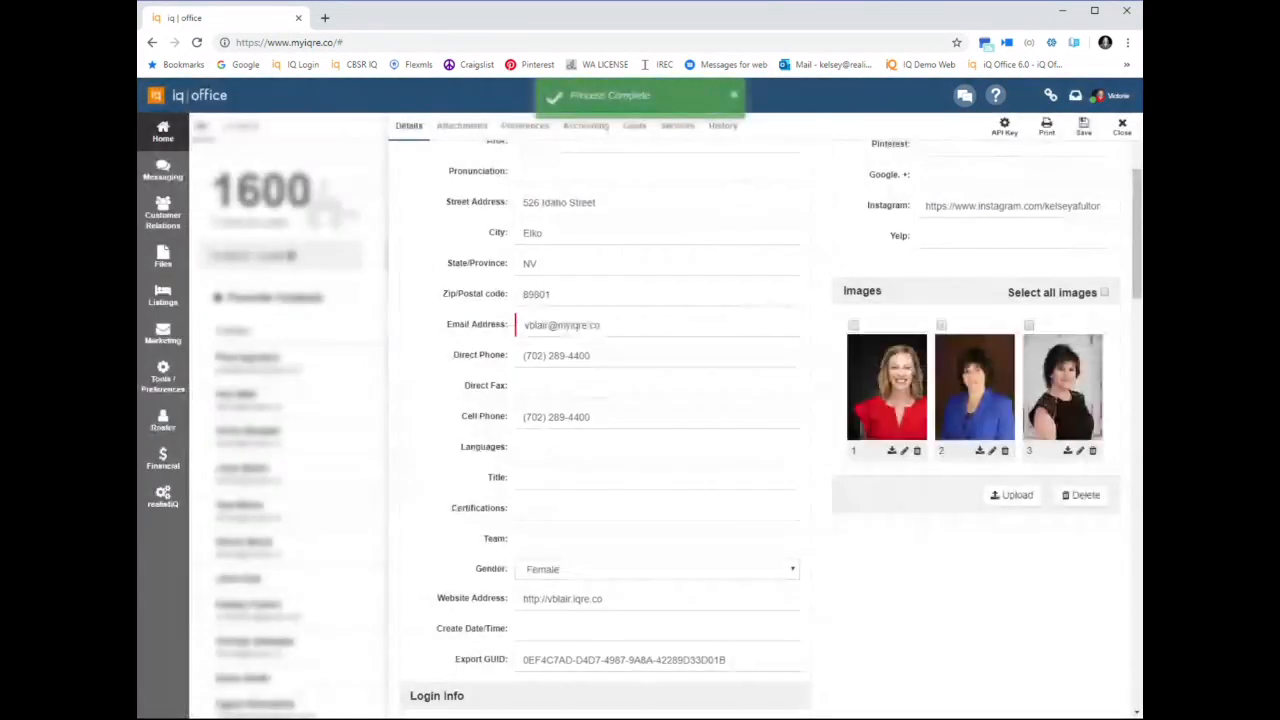
Delete the portrait with the red top from the profile images
{"action": "left_click", "coordinate": [917, 451]}
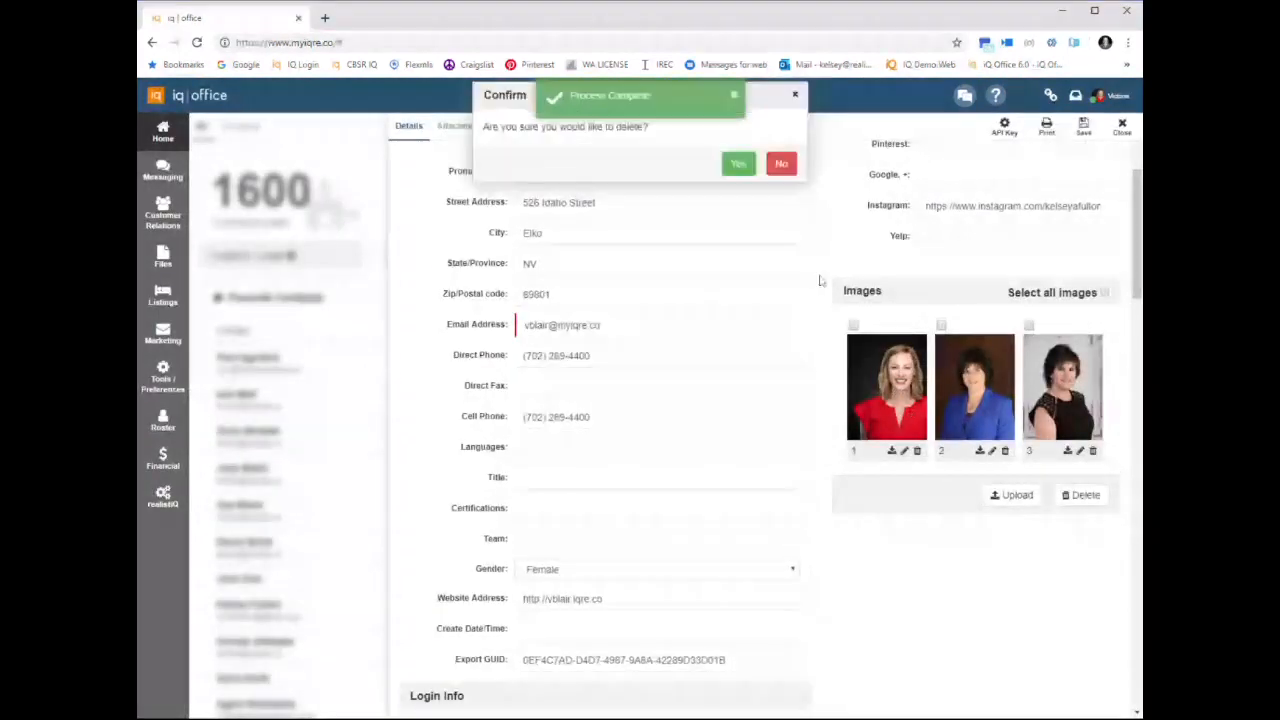
{"action": "left_click", "coordinate": [737, 164]}
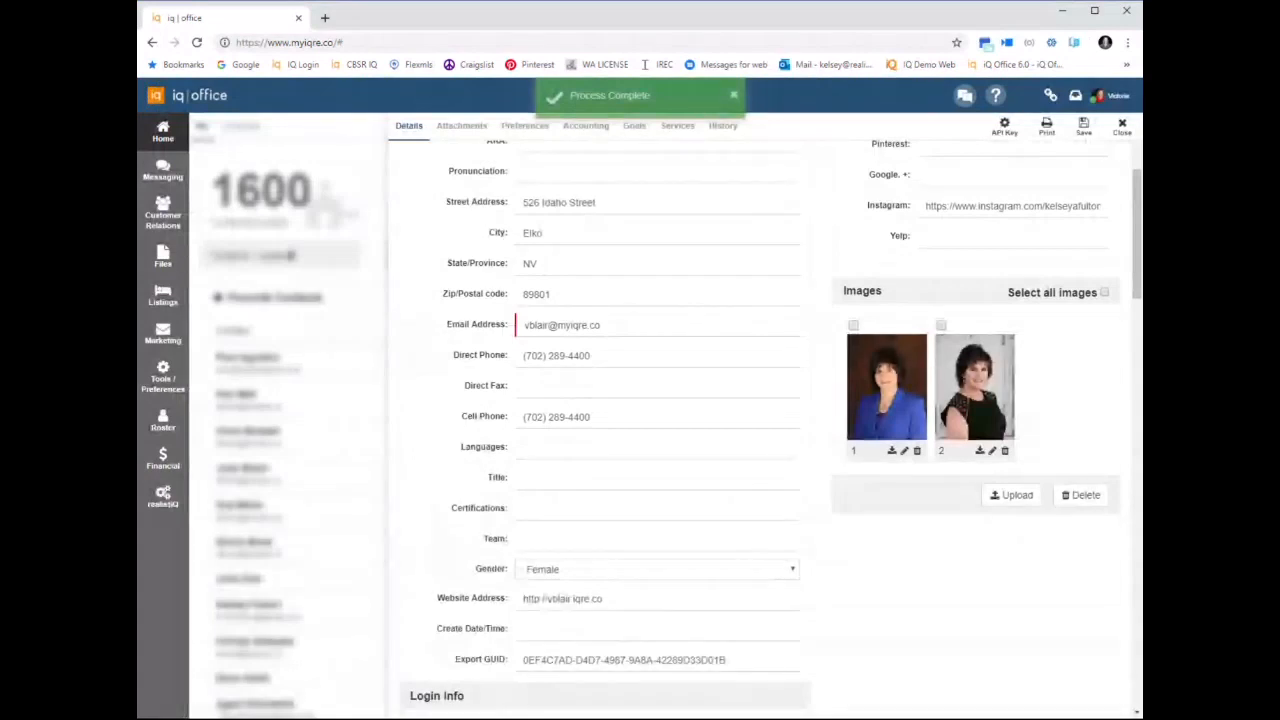
Append "ABOUT ME SECTION" to the existing profile text in the Profiles section
{"action": "scroll", "coordinate": [770, 430], "scroll_direction": "down", "scroll_amount": 4}
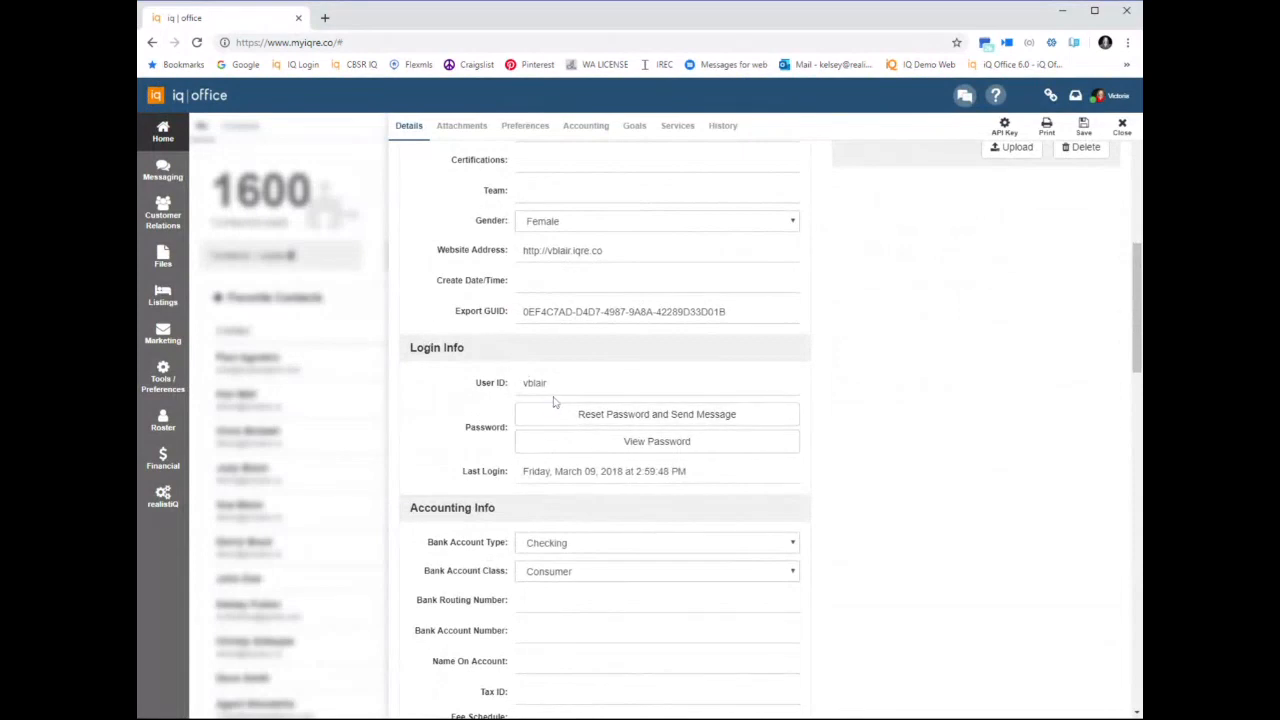
{"action": "scroll", "coordinate": [517, 424], "scroll_direction": "down", "scroll_amount": 5}
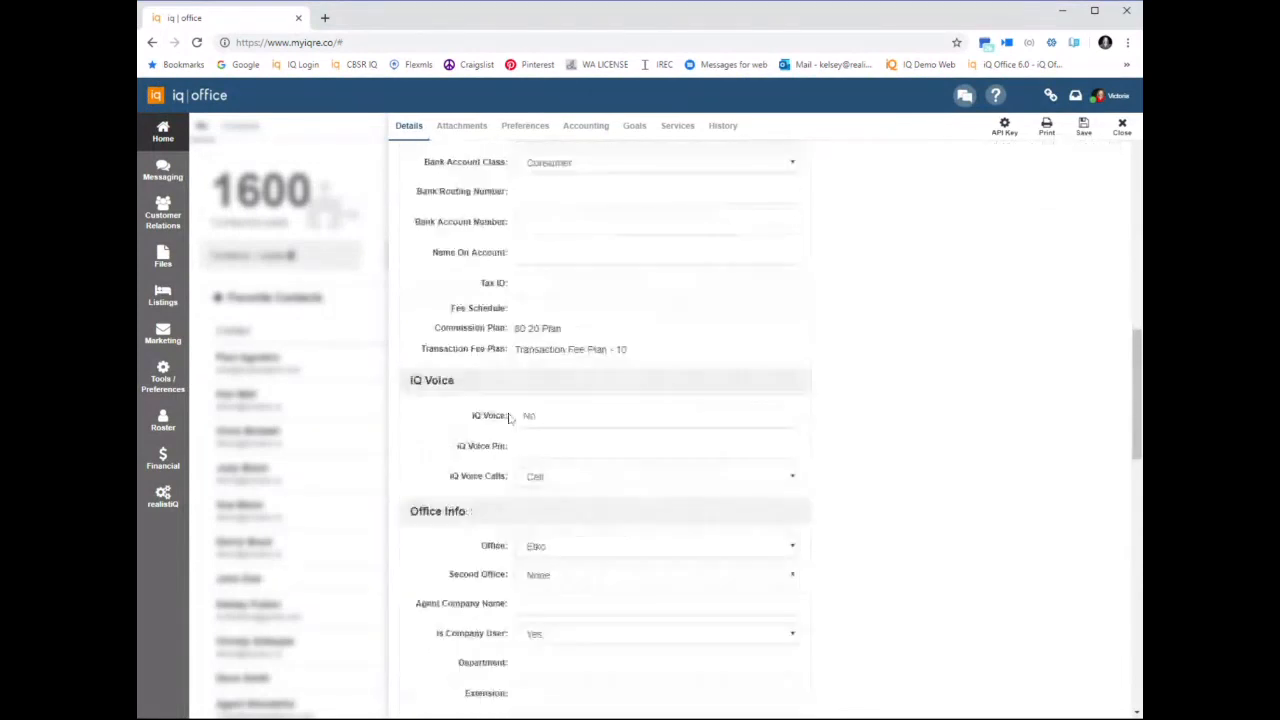
{"action": "scroll", "coordinate": [510, 418], "scroll_direction": "down", "scroll_amount": 5}
{"action": "scroll", "coordinate": [506, 418], "scroll_direction": "up", "scroll_amount": 1}
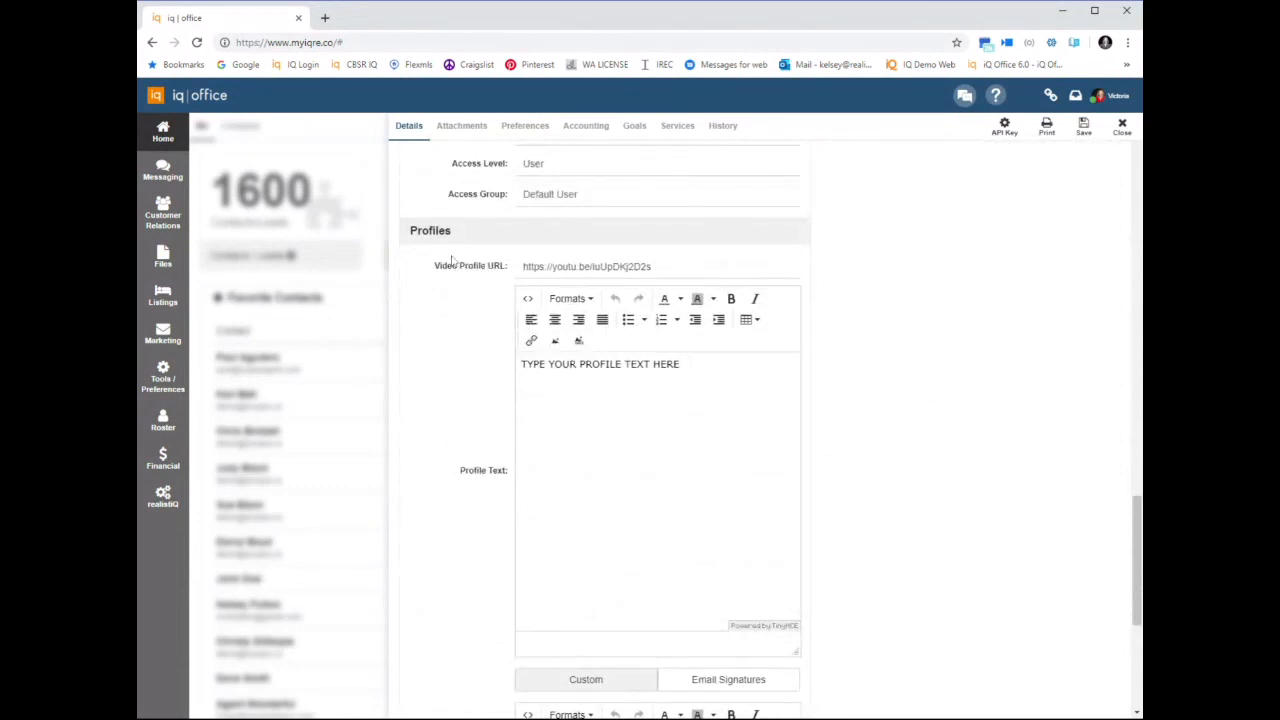
{"action": "left_click_drag", "start_coordinate": [652, 266], "coordinate": [620, 266]}
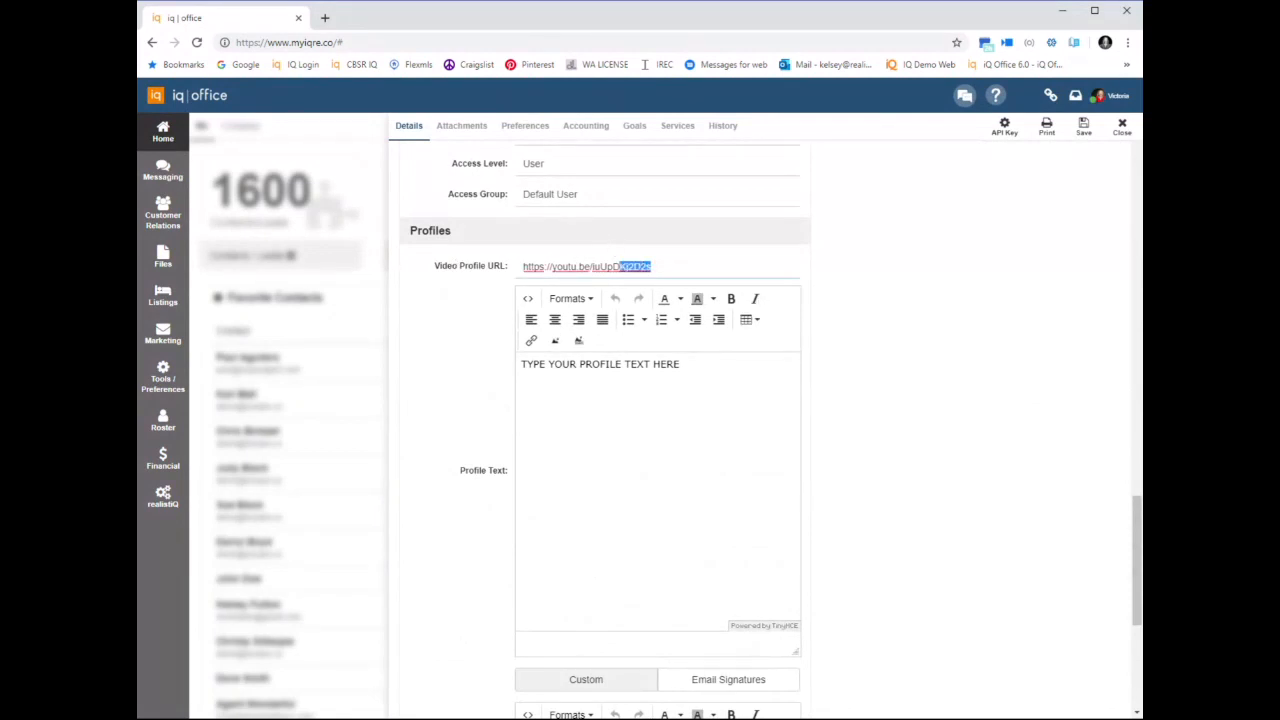
{"action": "left_click", "coordinate": [700, 420]}
{"action": "type", "text": "A"}
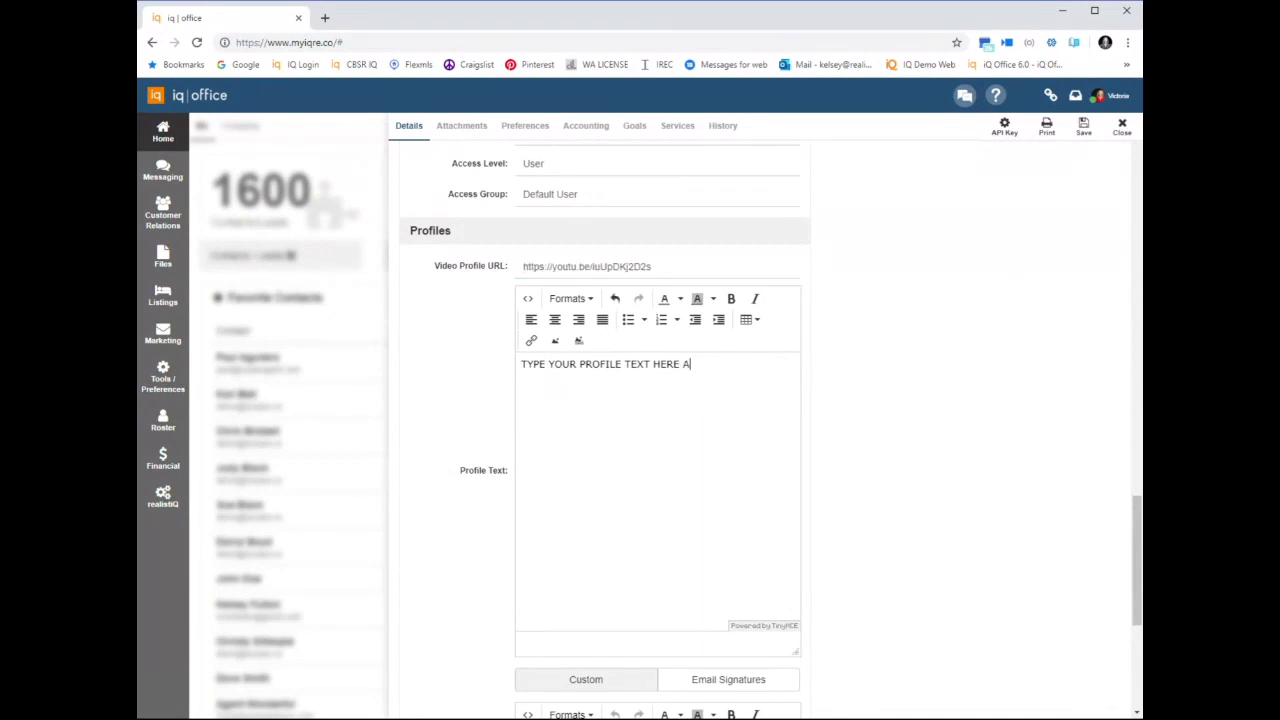
{"action": "type", "text": "BOUT ME SECTION"}
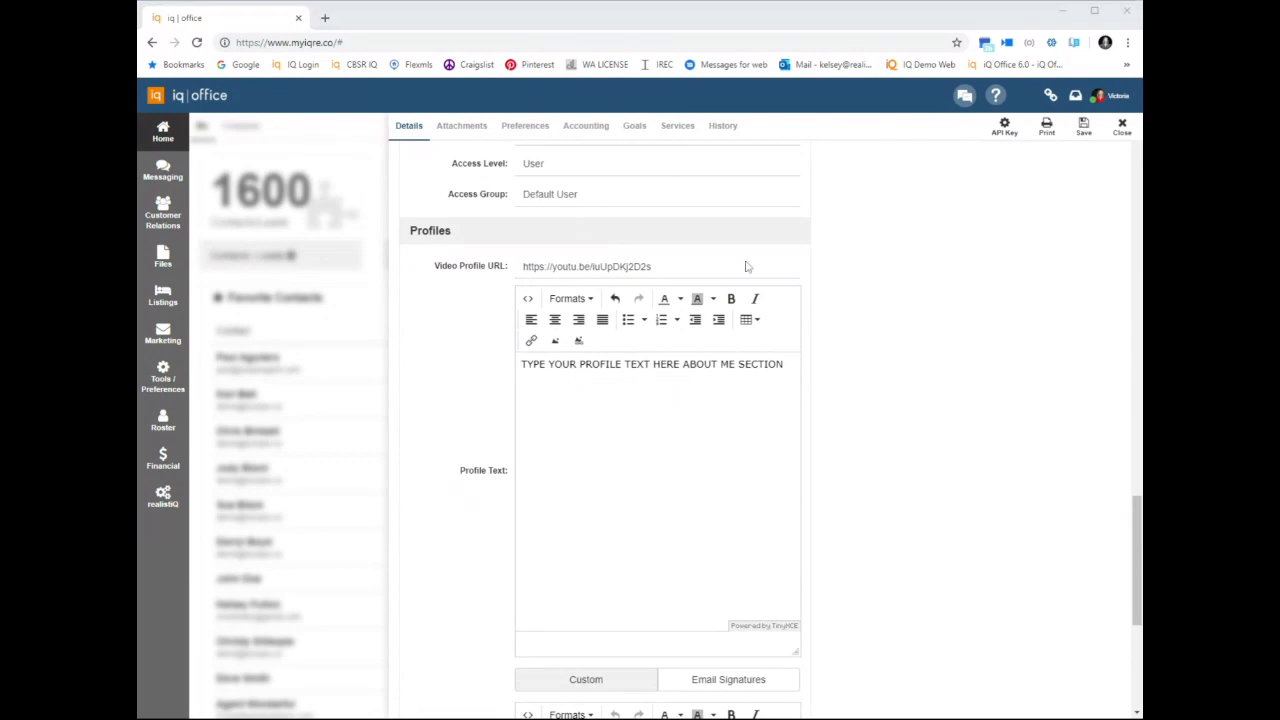
Open the public website iqre.co in a new browser tab
{"action": "left_click", "coordinate": [325, 18]}
{"action": "type", "text": "i"}
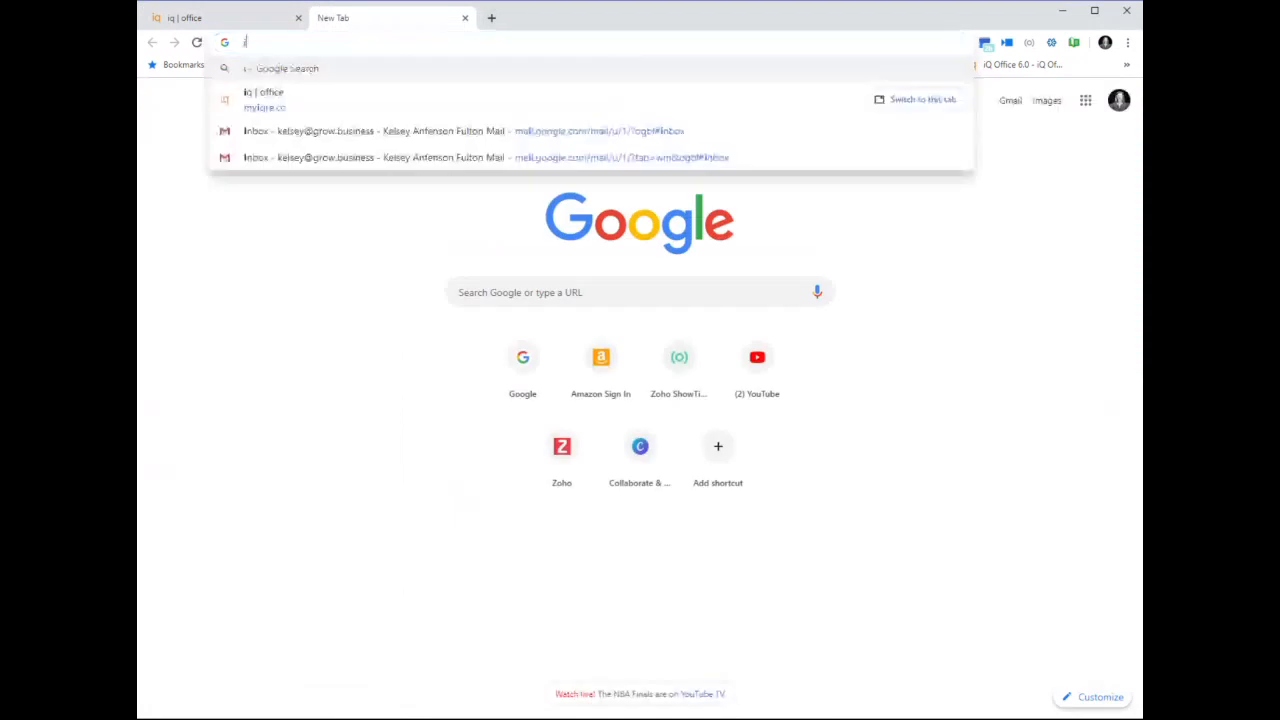
{"action": "type", "text": "qre.co"}
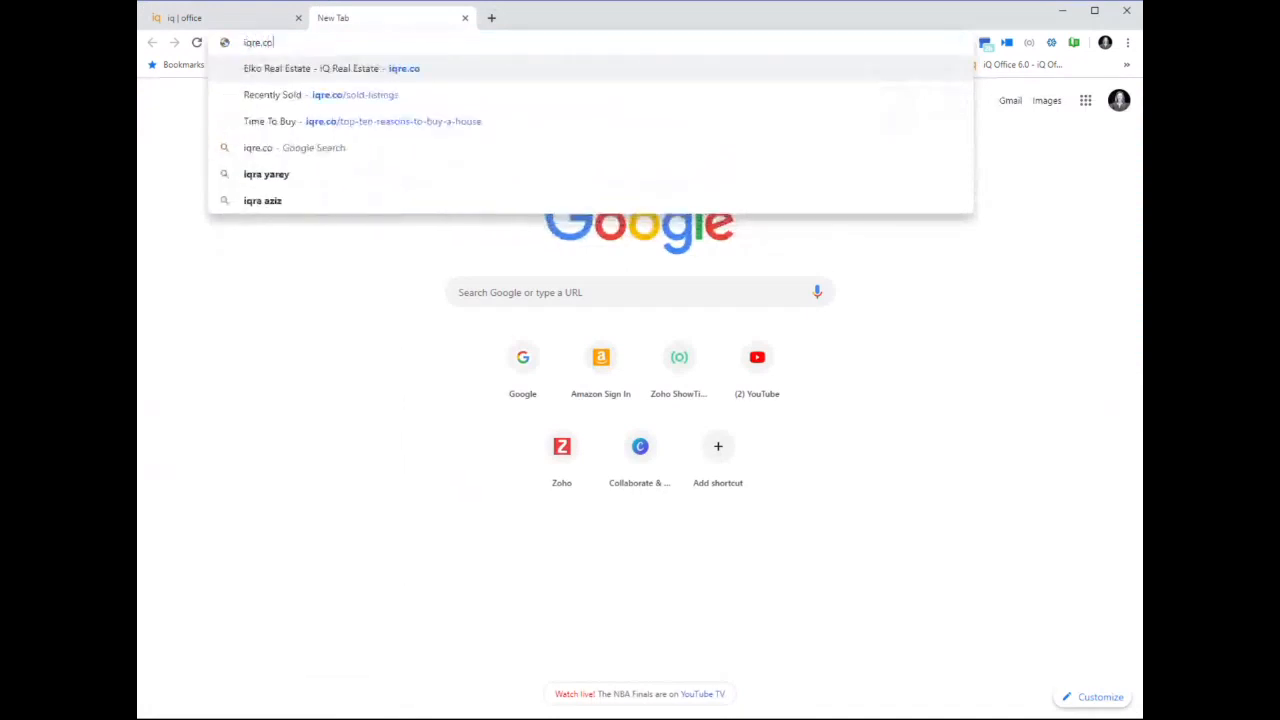
{"action": "key", "text": "Return"}
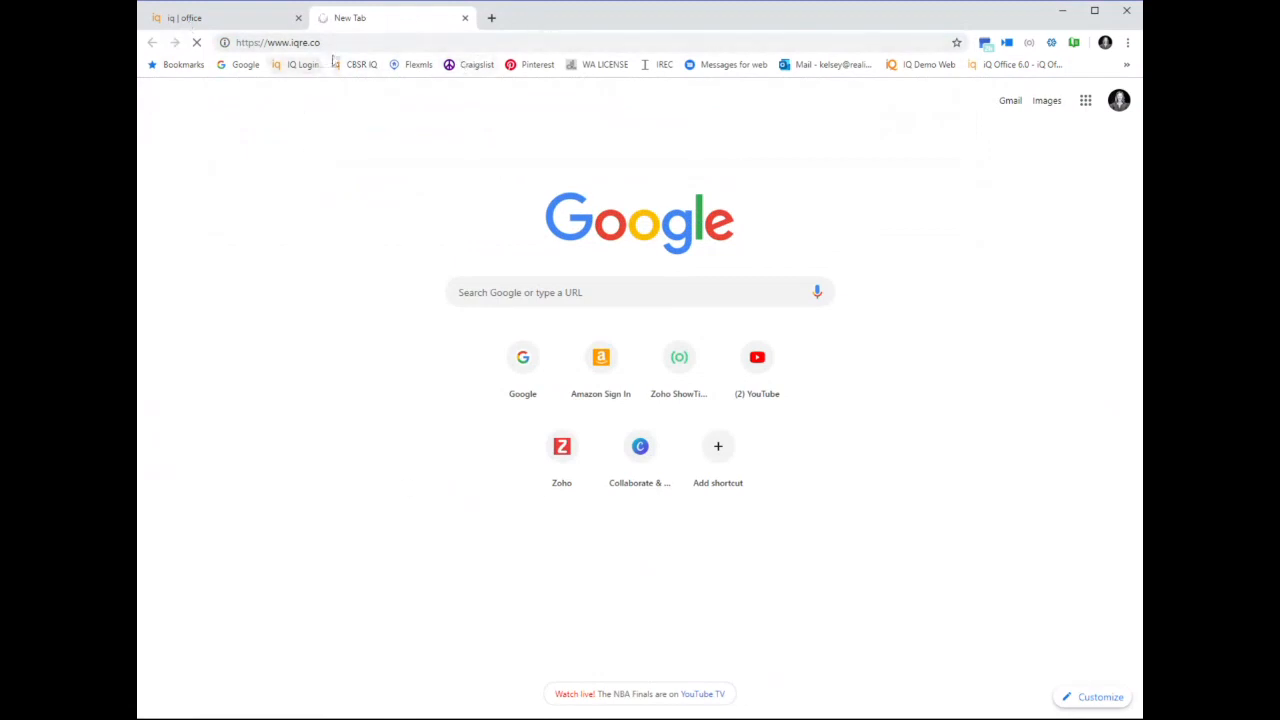
Review the profile video and the profile text on the agent's public website page
{"action": "left_click", "coordinate": [237, 25]}
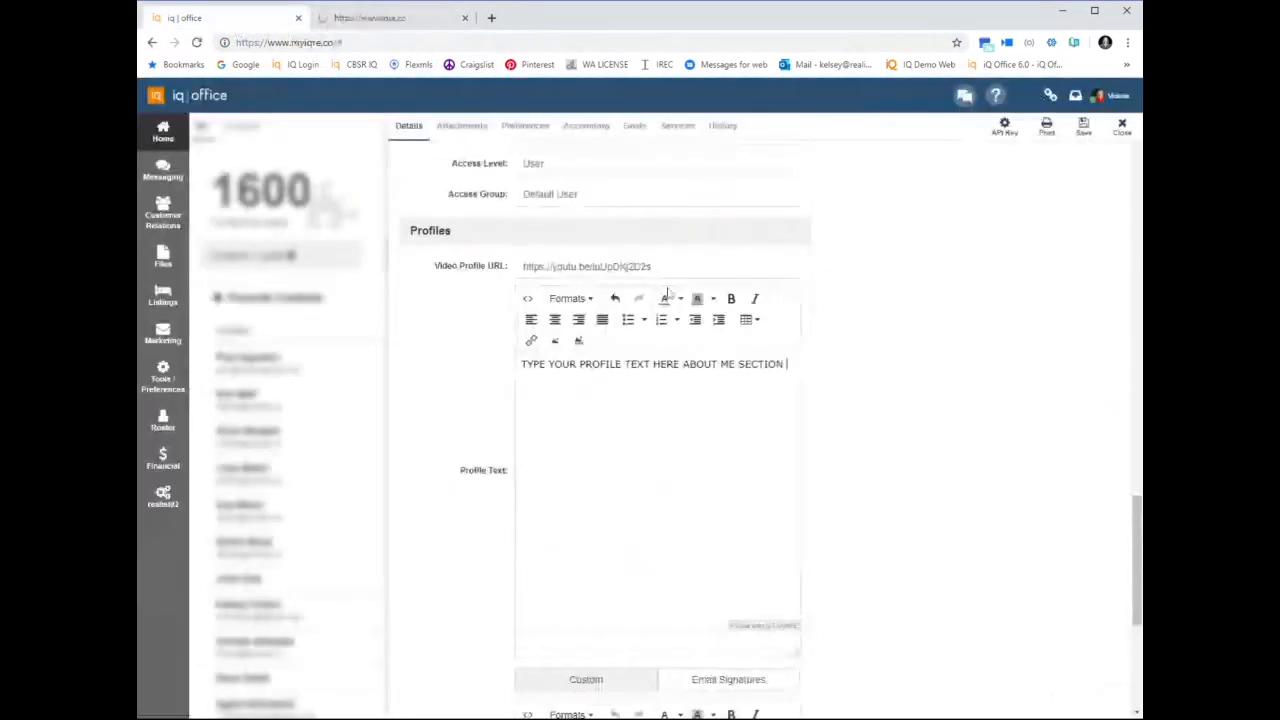
{"action": "left_click", "coordinate": [387, 20]}
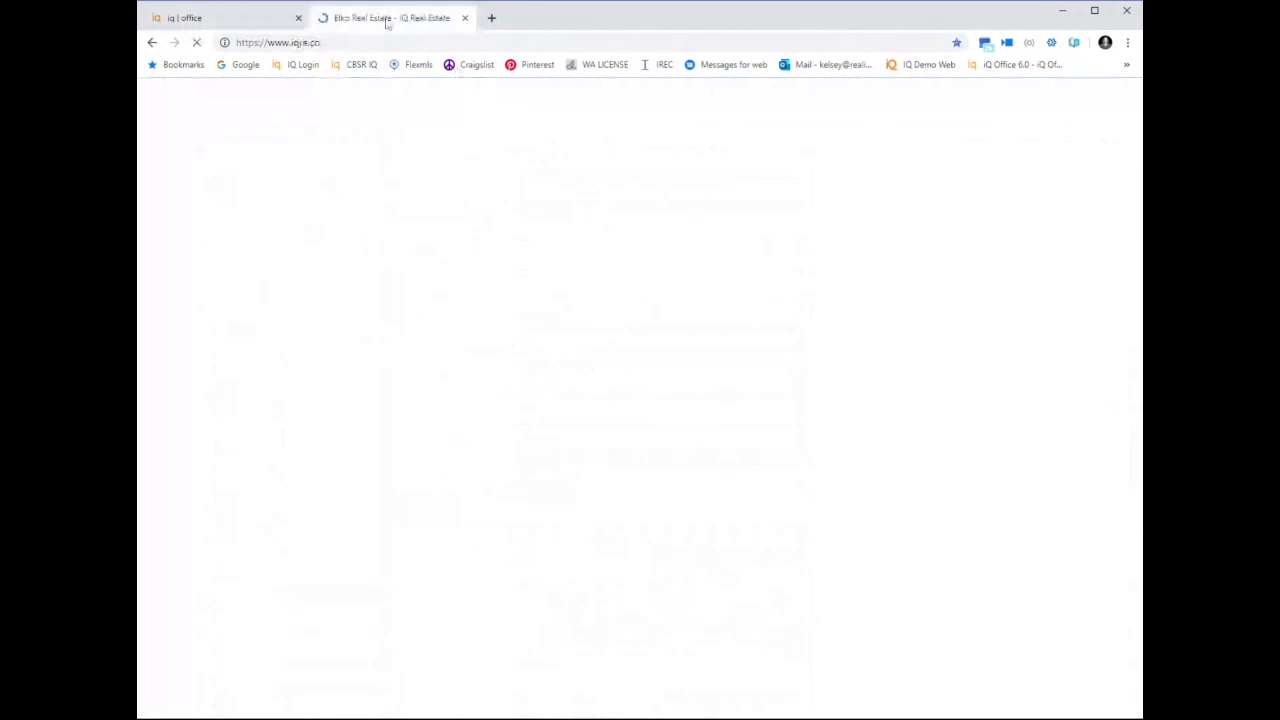
{"action": "scroll", "coordinate": [310, 478], "scroll_direction": "down", "scroll_amount": 2}
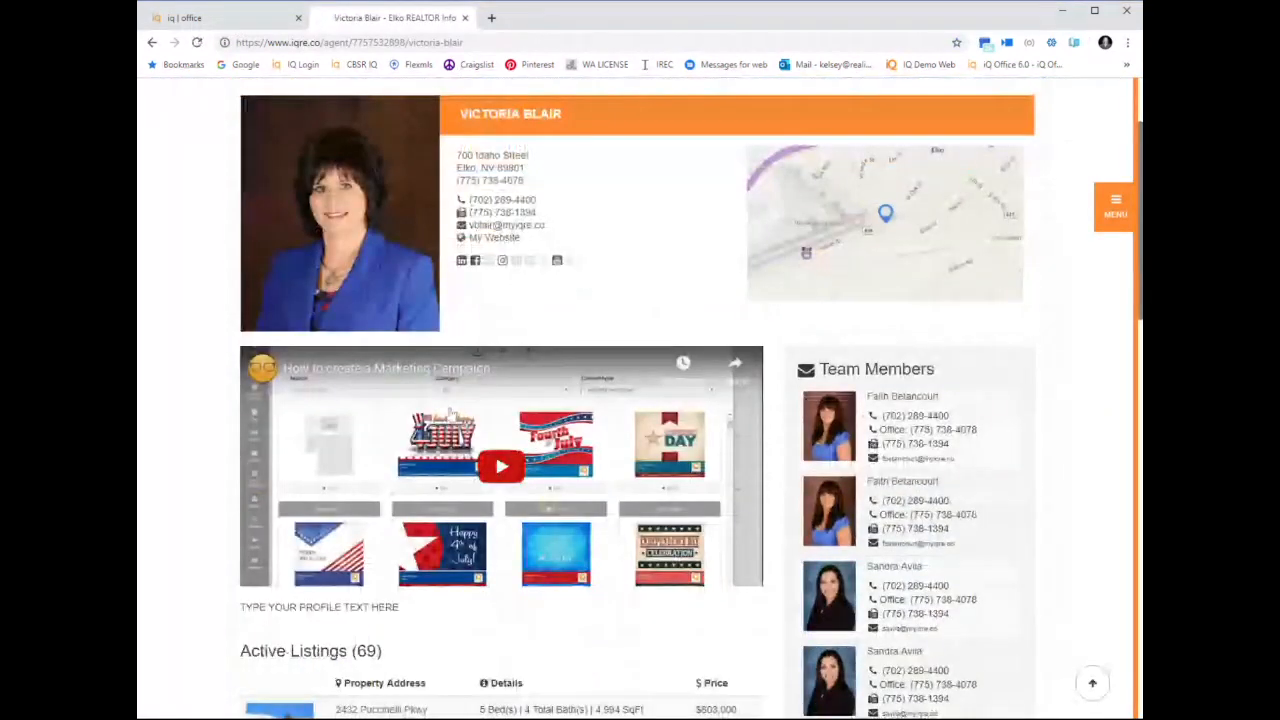
{"action": "scroll", "coordinate": [500, 400], "scroll_direction": "down", "scroll_amount": 3}
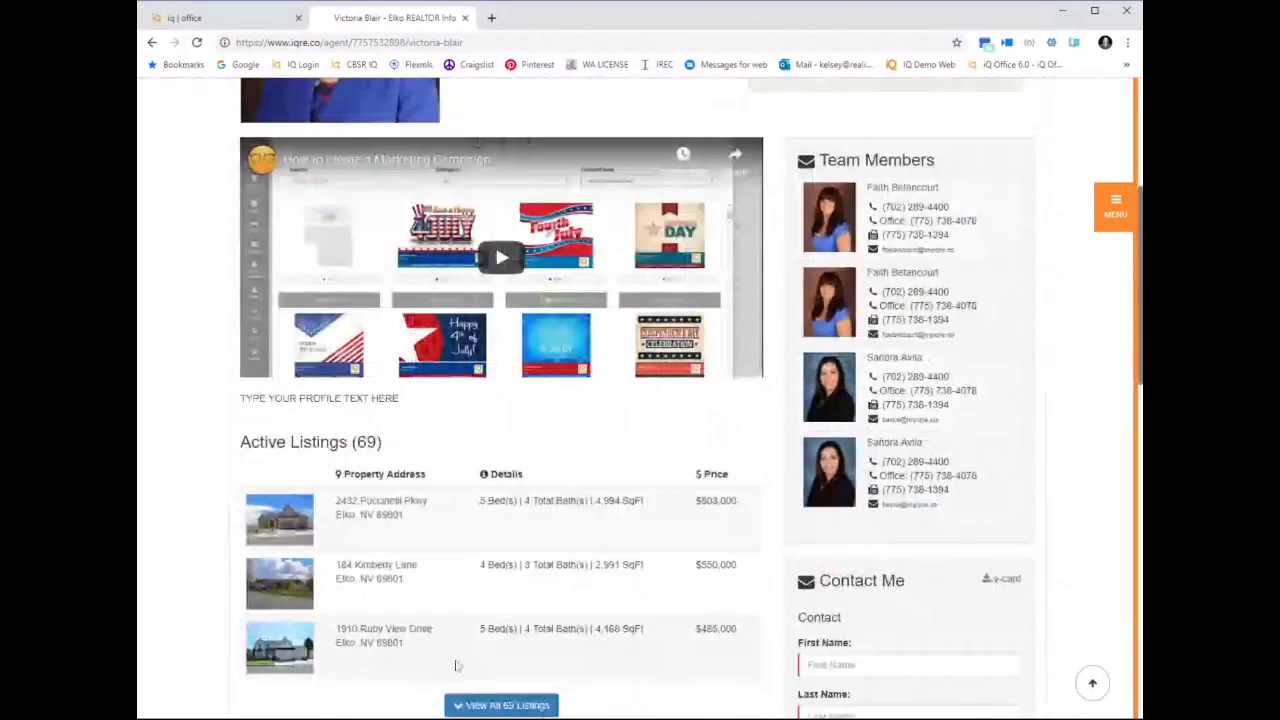
{"action": "left_click_drag", "start_coordinate": [400, 400], "coordinate": [252, 390]}
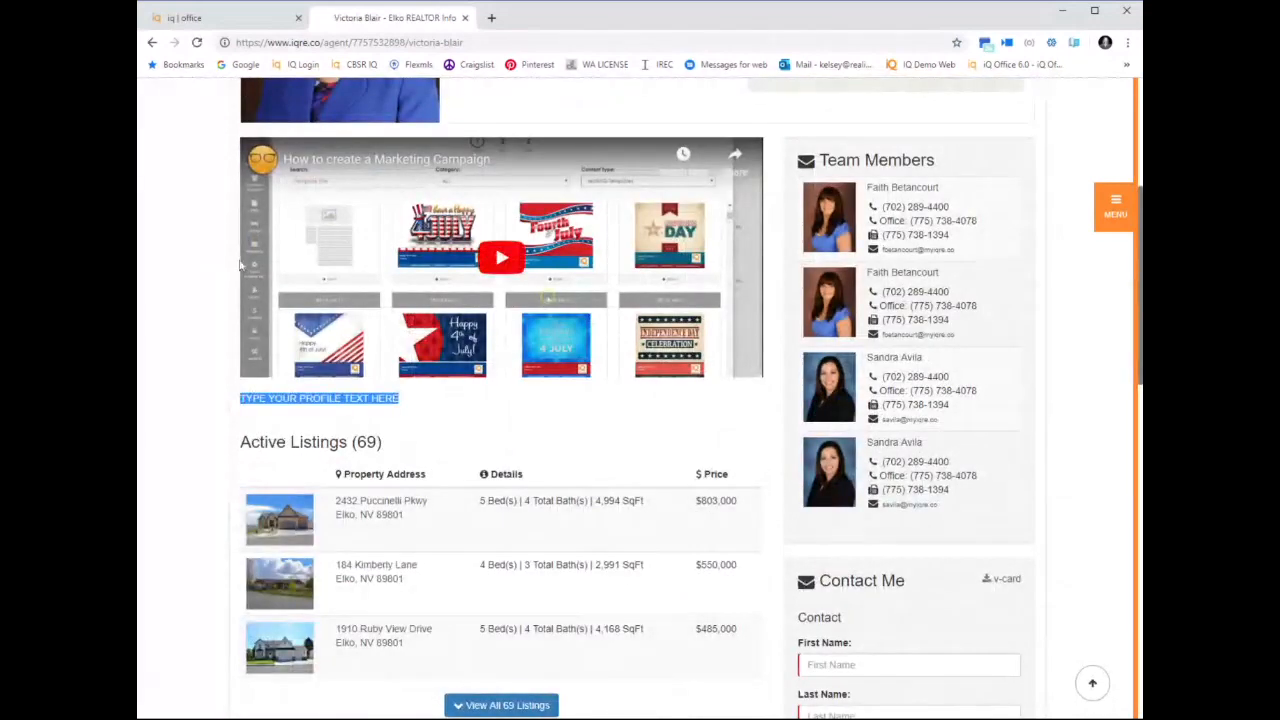
Save the agent profile in iq office, and reload the agent's public page to check its profile text
{"action": "left_click", "coordinate": [235, 18]}
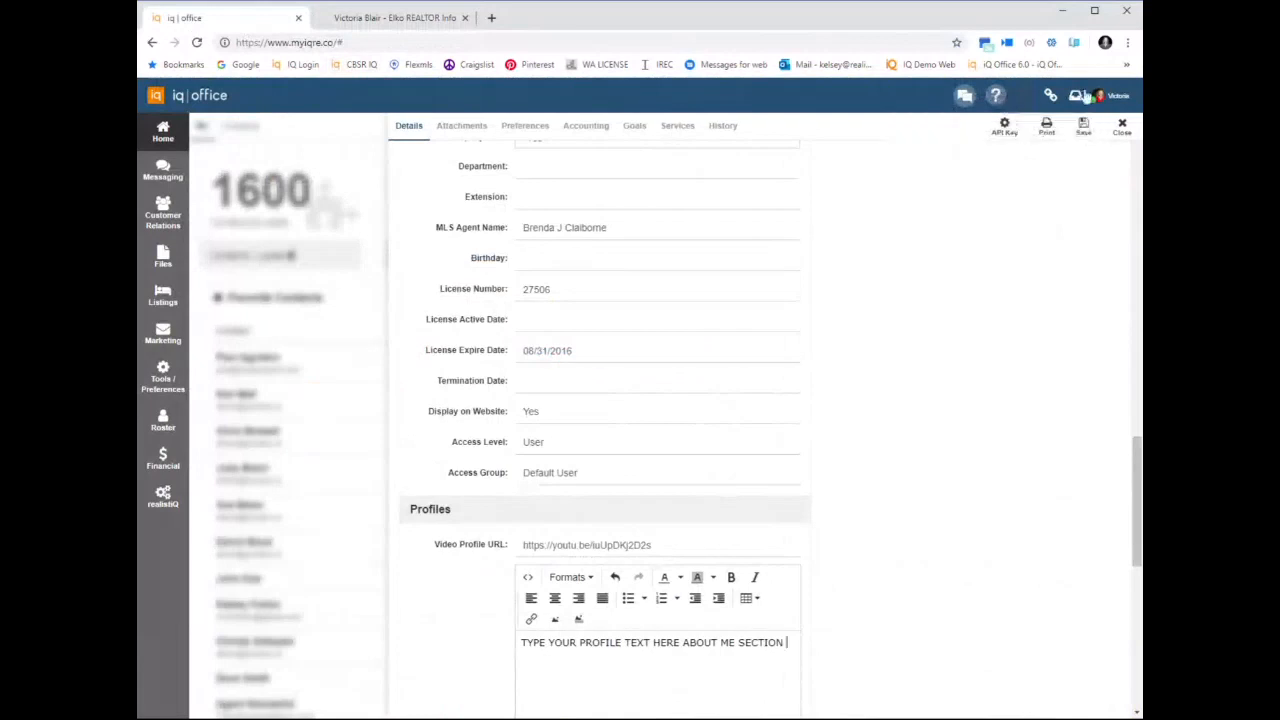
{"action": "left_click", "coordinate": [1083, 127]}
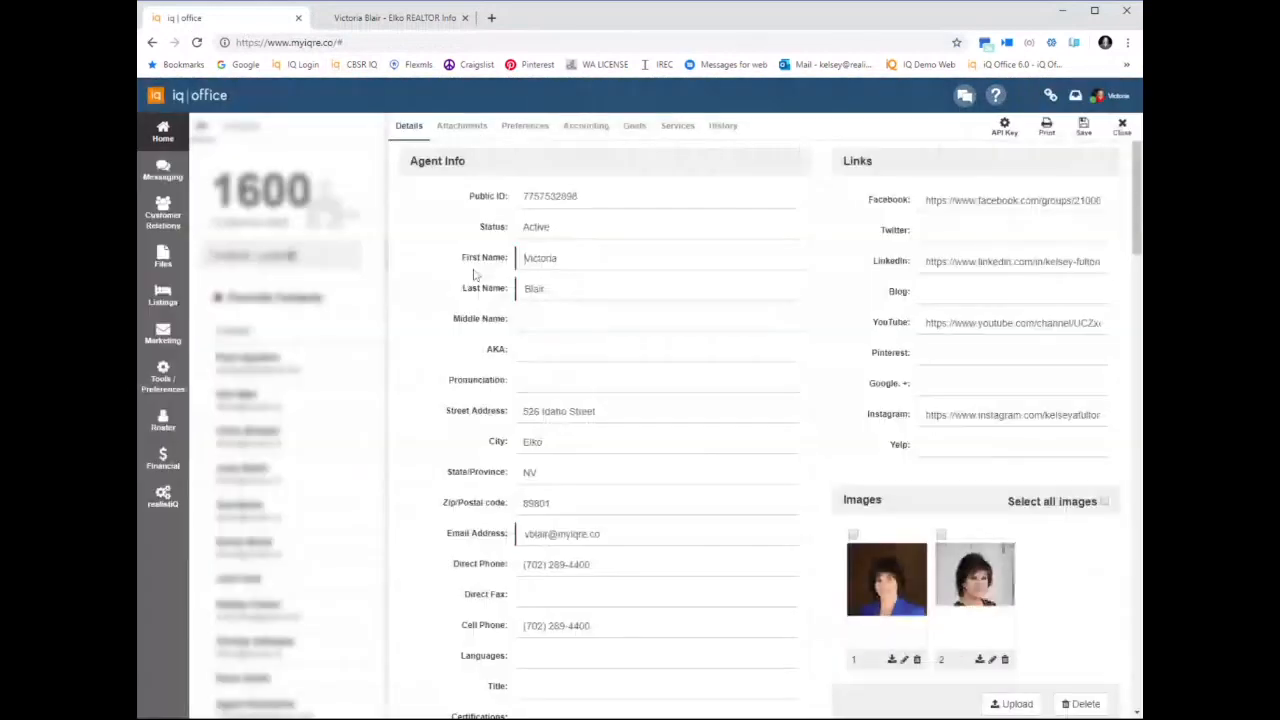
{"action": "left_click", "coordinate": [400, 18]}
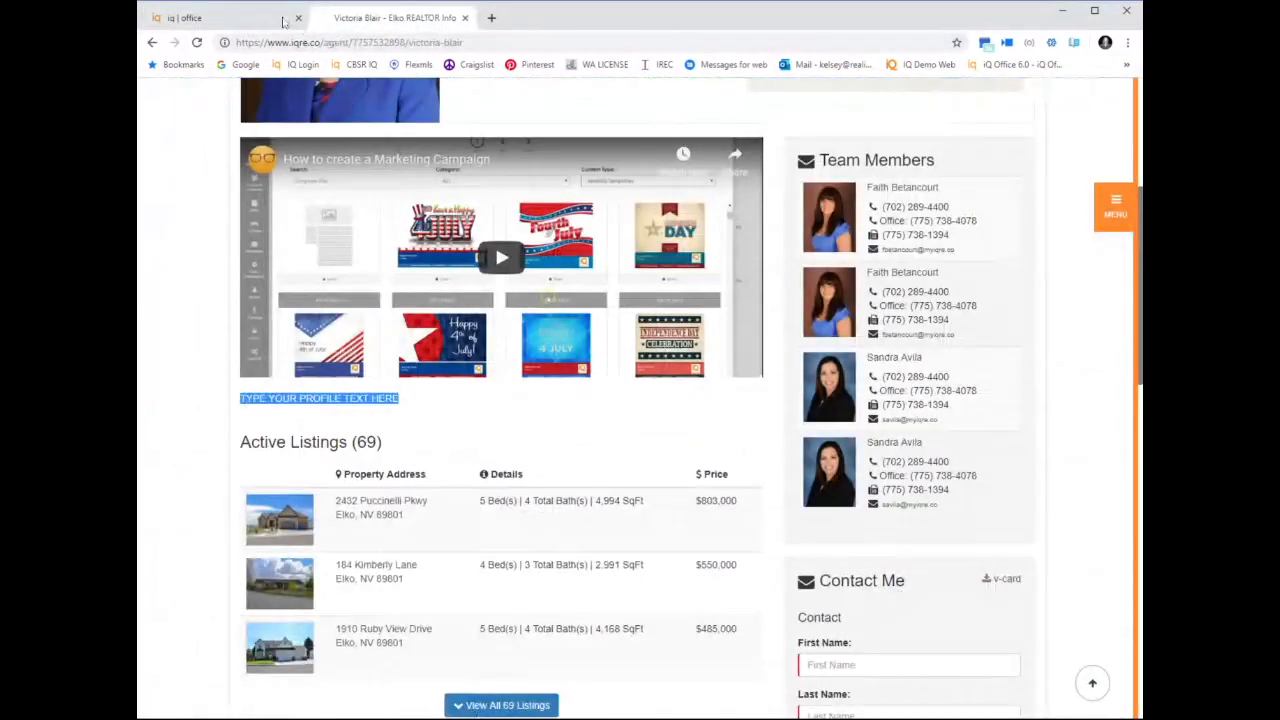
{"action": "left_click", "coordinate": [197, 42]}
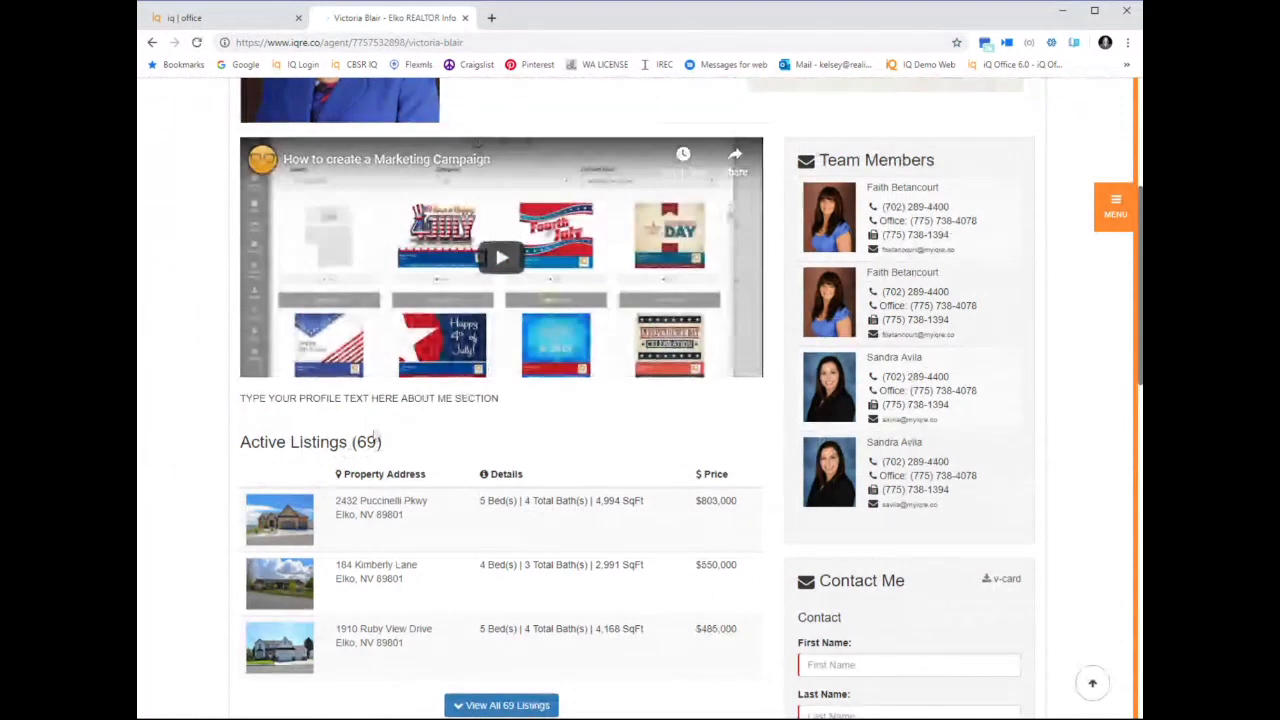
{"action": "left_click_drag", "start_coordinate": [393, 404], "coordinate": [530, 415]}
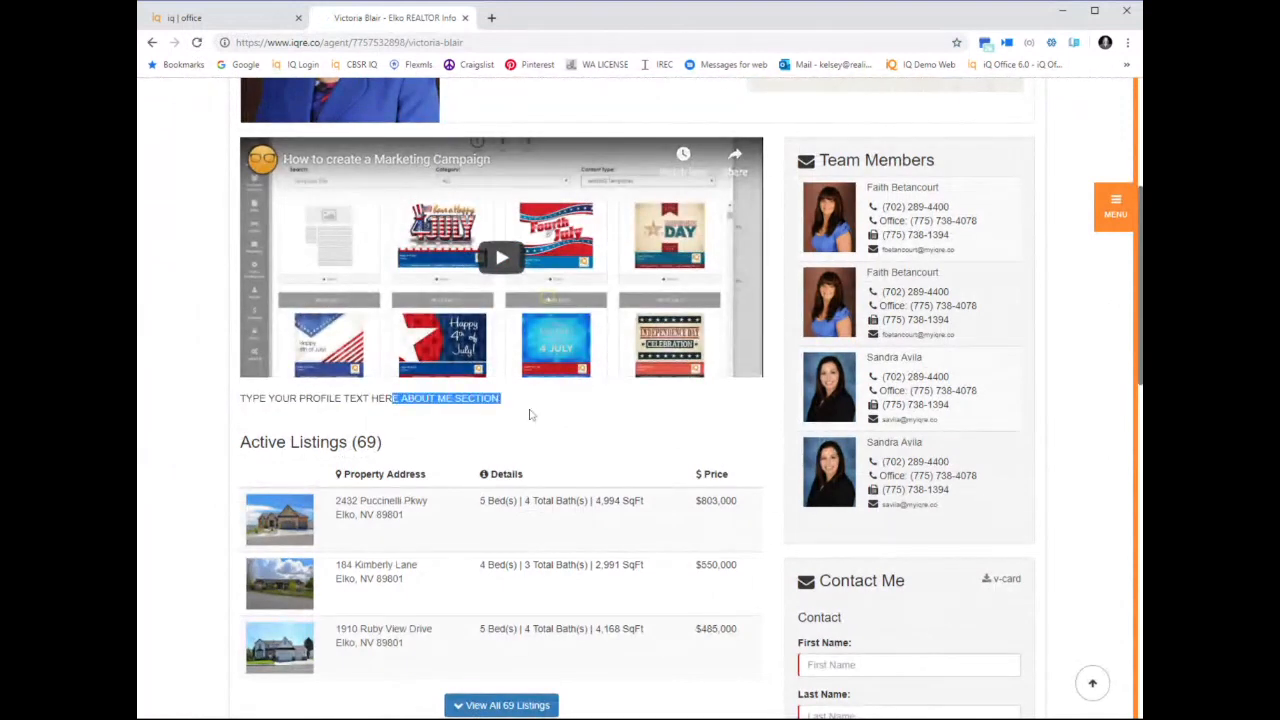
Return to the agent profile in iq office and view the Email Signature editor below the profile text
{"action": "left_click", "coordinate": [266, 27]}
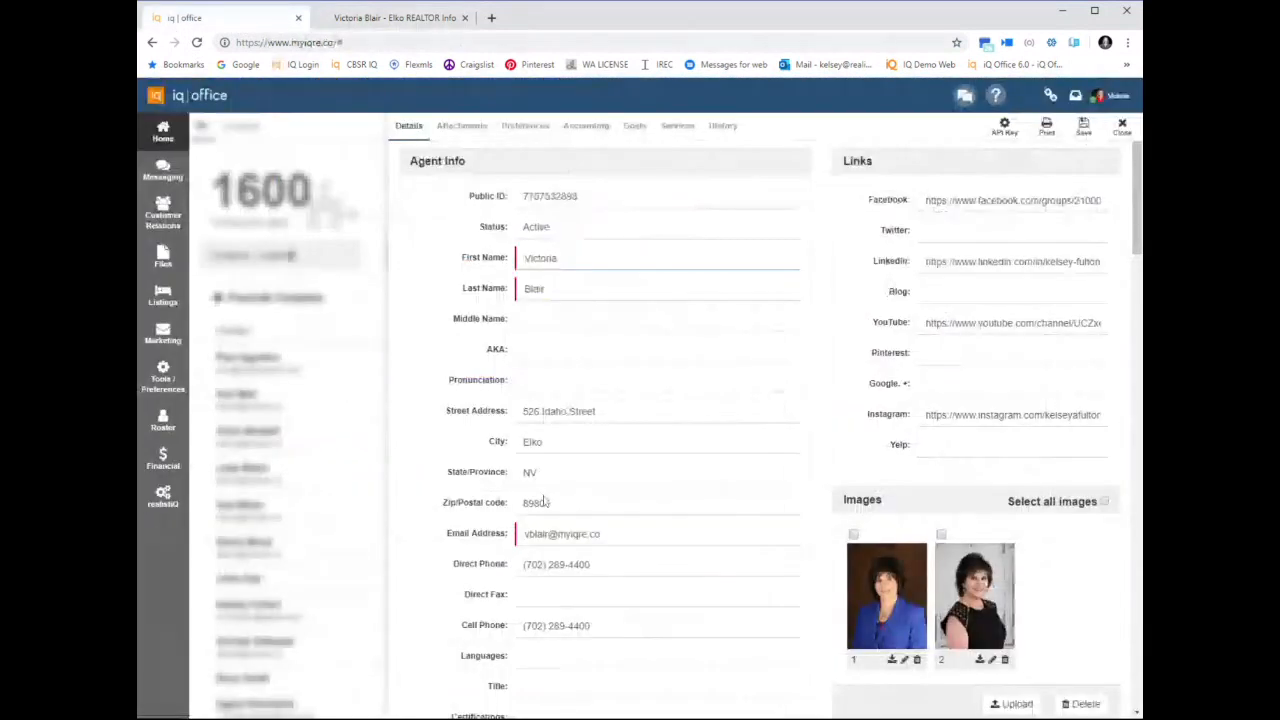
{"action": "scroll", "coordinate": [546, 481], "scroll_direction": "down", "scroll_amount": 5}
{"action": "scroll", "coordinate": [546, 481], "scroll_direction": "down", "scroll_amount": 10}
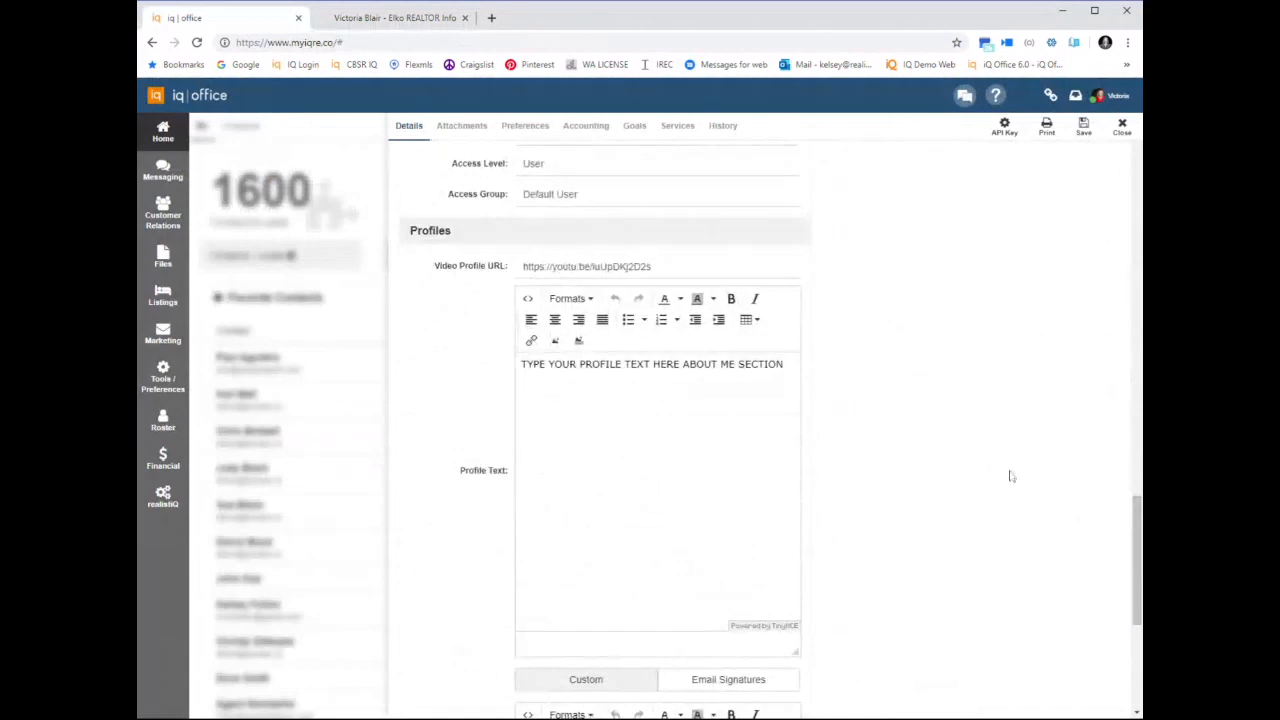
{"action": "scroll", "coordinate": [1010, 476], "scroll_direction": "down", "scroll_amount": 4}
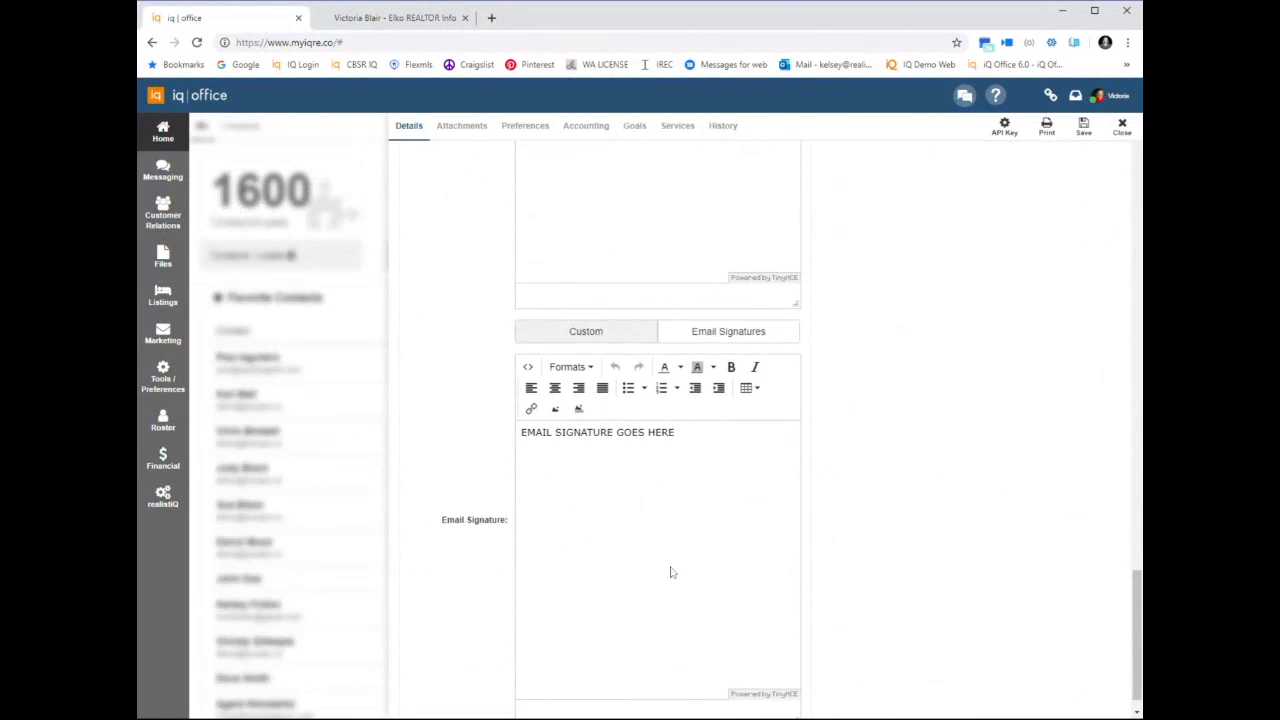
Switch to the second browser tab, open Pinterest, and sign in with the suggested Google account
{"action": "scroll", "coordinate": [670, 572], "scroll_direction": "up", "scroll_amount": 10}
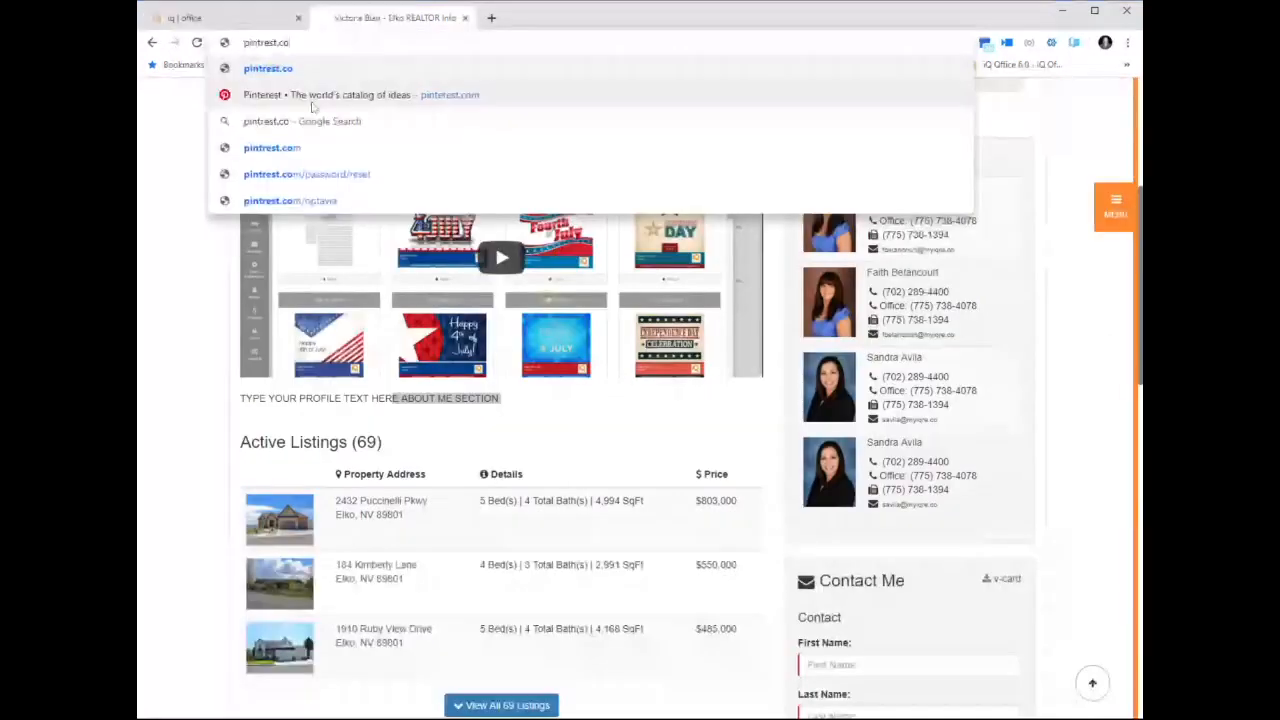
{"action": "key", "text": "Return"}
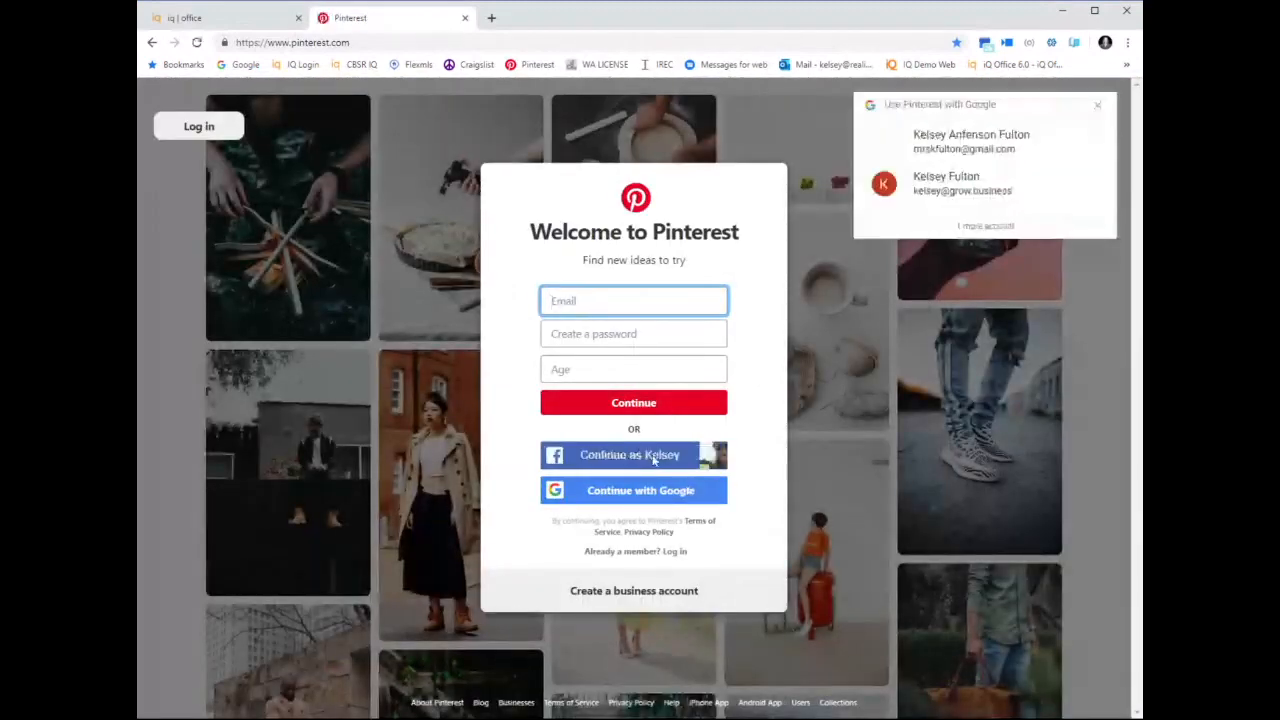
{"action": "left_click", "coordinate": [950, 158]}
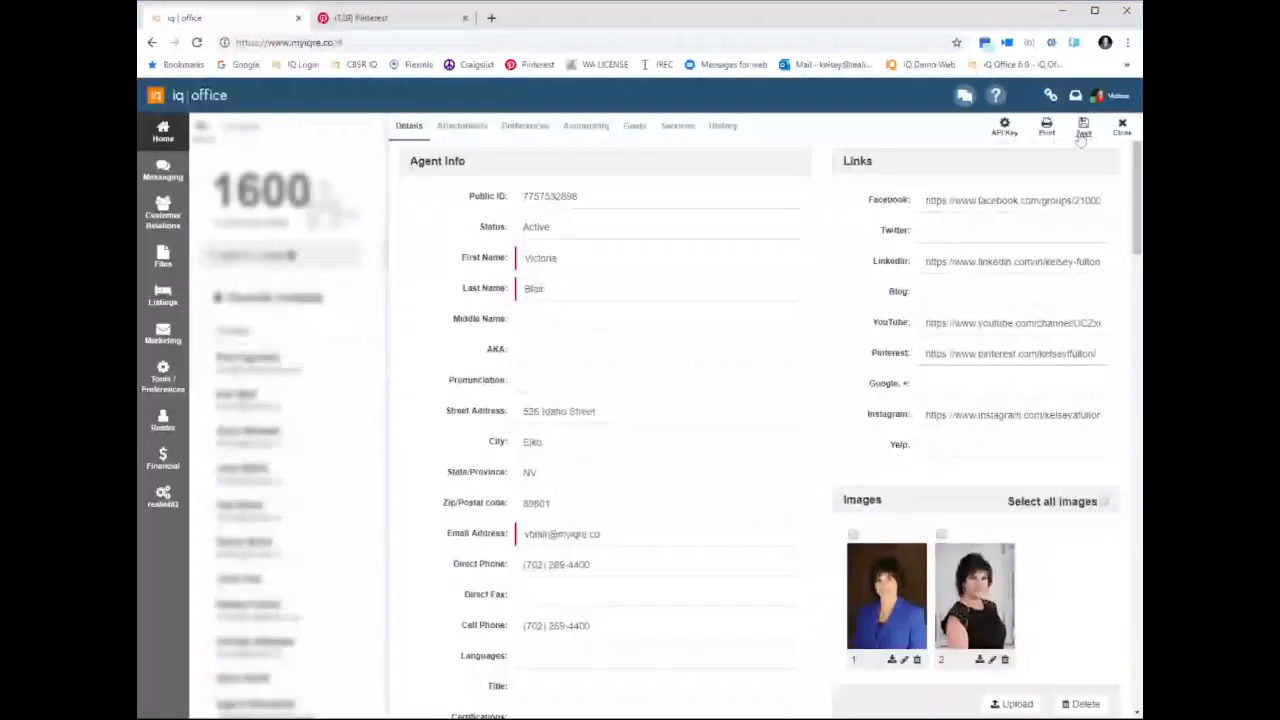
Return to iq office, save the agent profile, and check where the account options give access to the profile
{"action": "left_click", "coordinate": [1082, 131]}
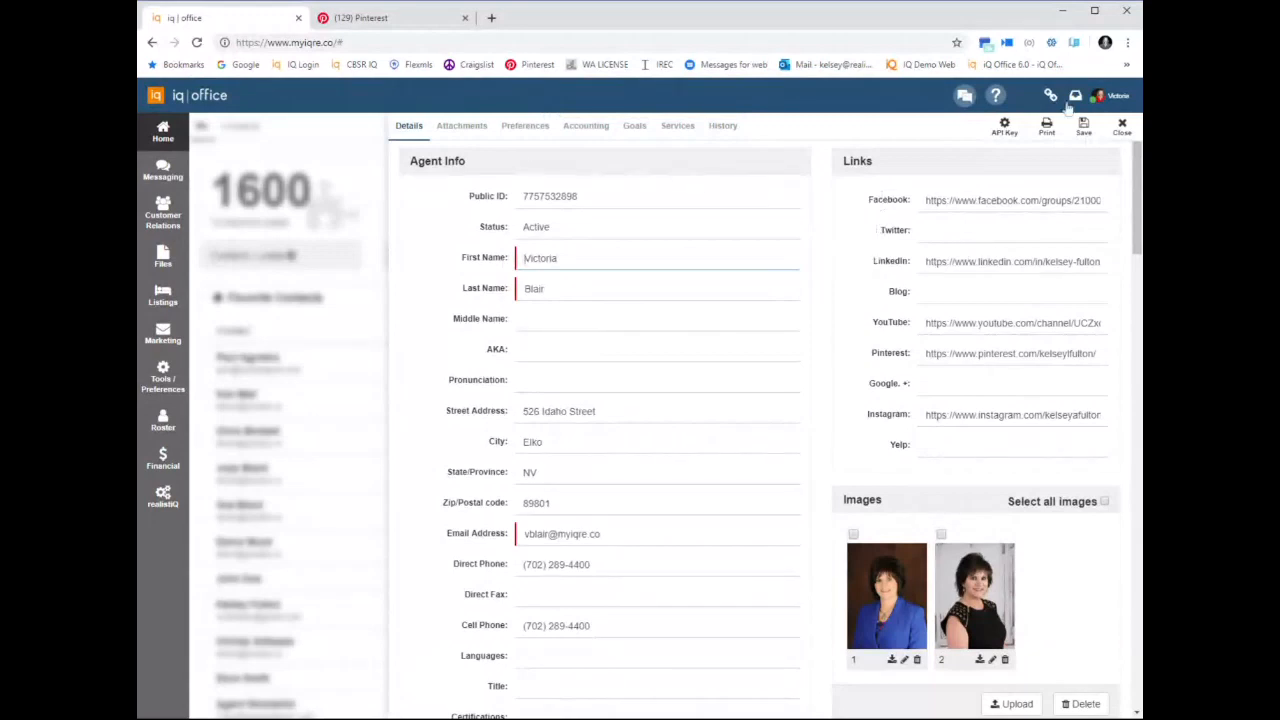
{"action": "left_click", "coordinate": [1106, 95]}
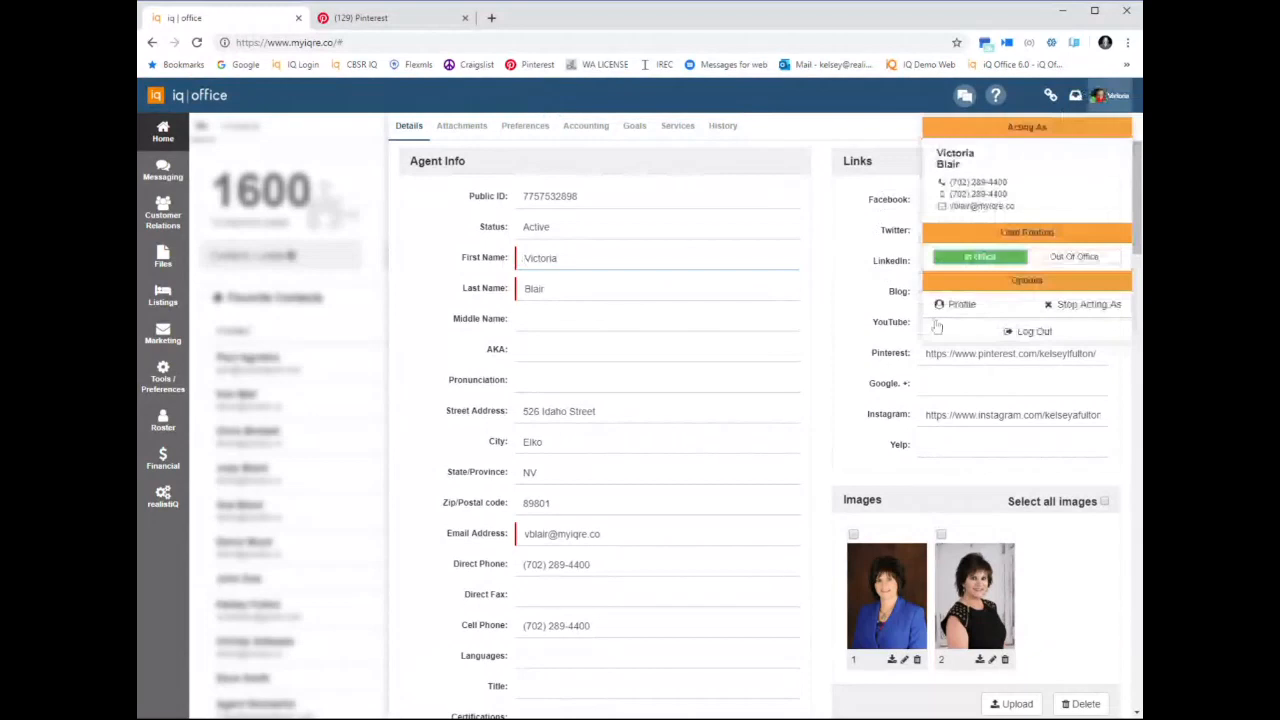
{"action": "left_click", "coordinate": [771, 203]}
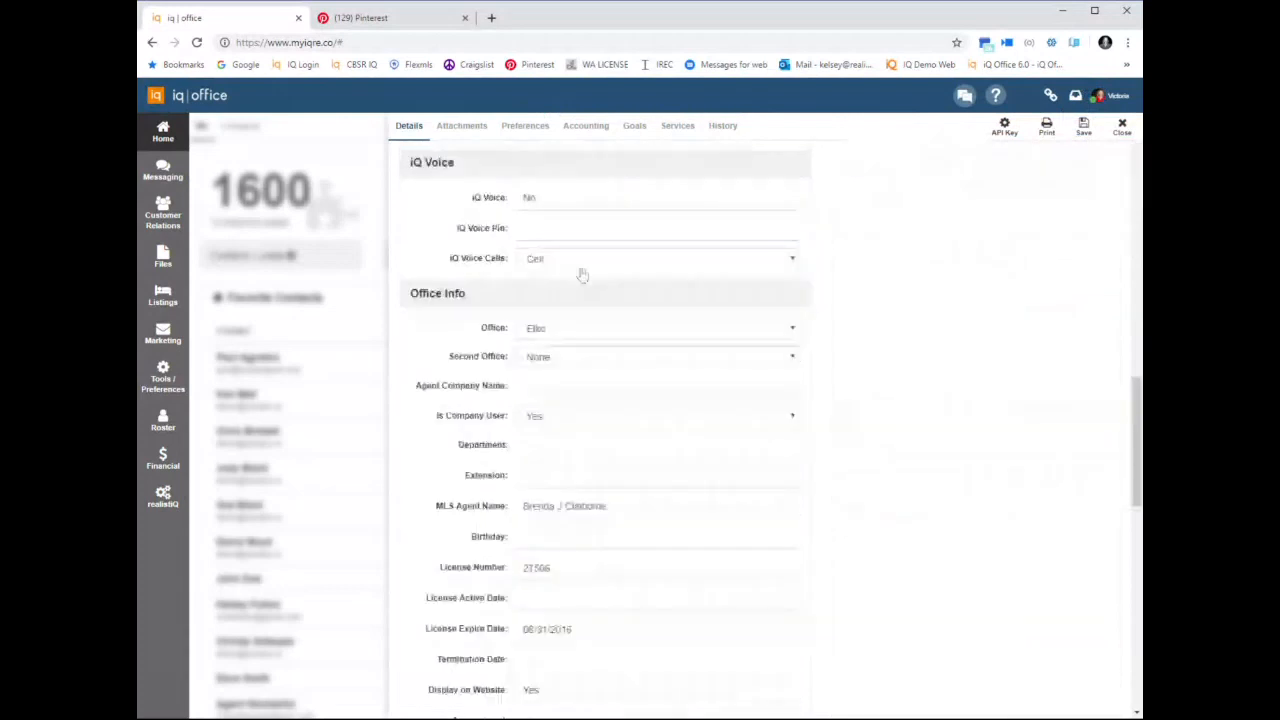
Review the profile text and email signature sections of the agent profile, ending at Agent Info
{"action": "scroll", "coordinate": [582, 275], "scroll_direction": "down", "scroll_amount": 10}
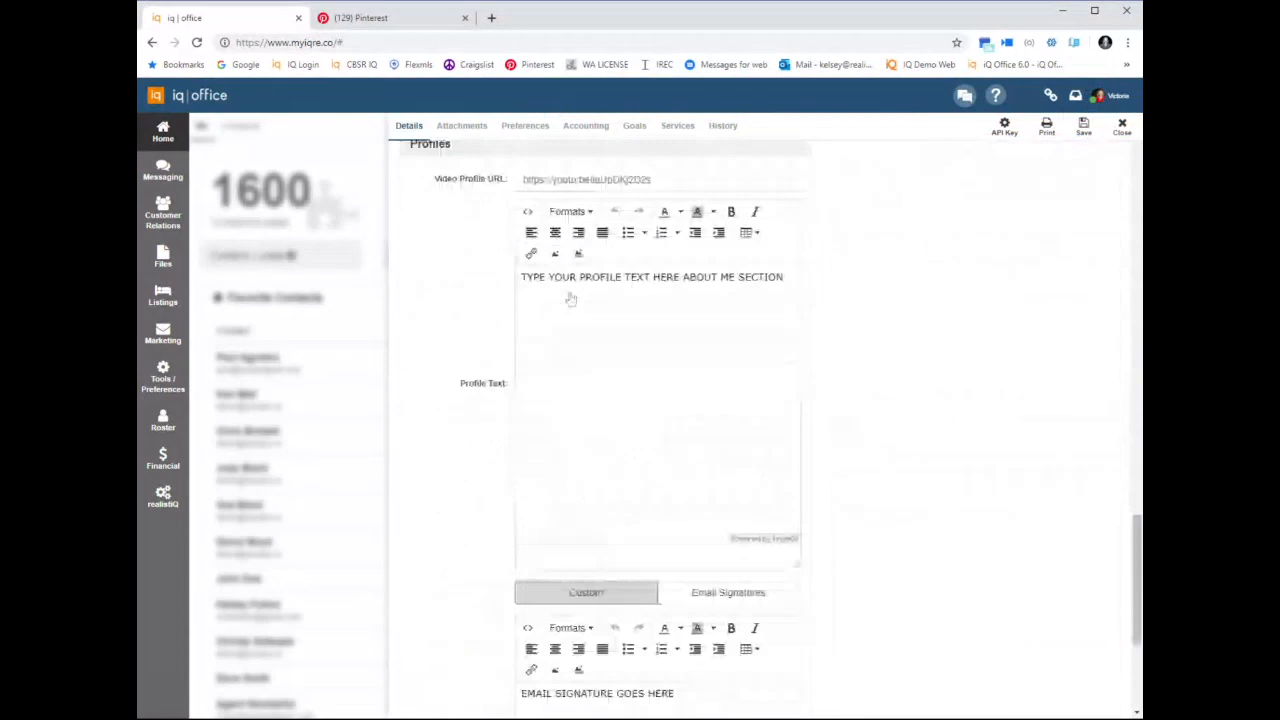
{"action": "scroll", "coordinate": [570, 299], "scroll_direction": "up", "scroll_amount": 1}
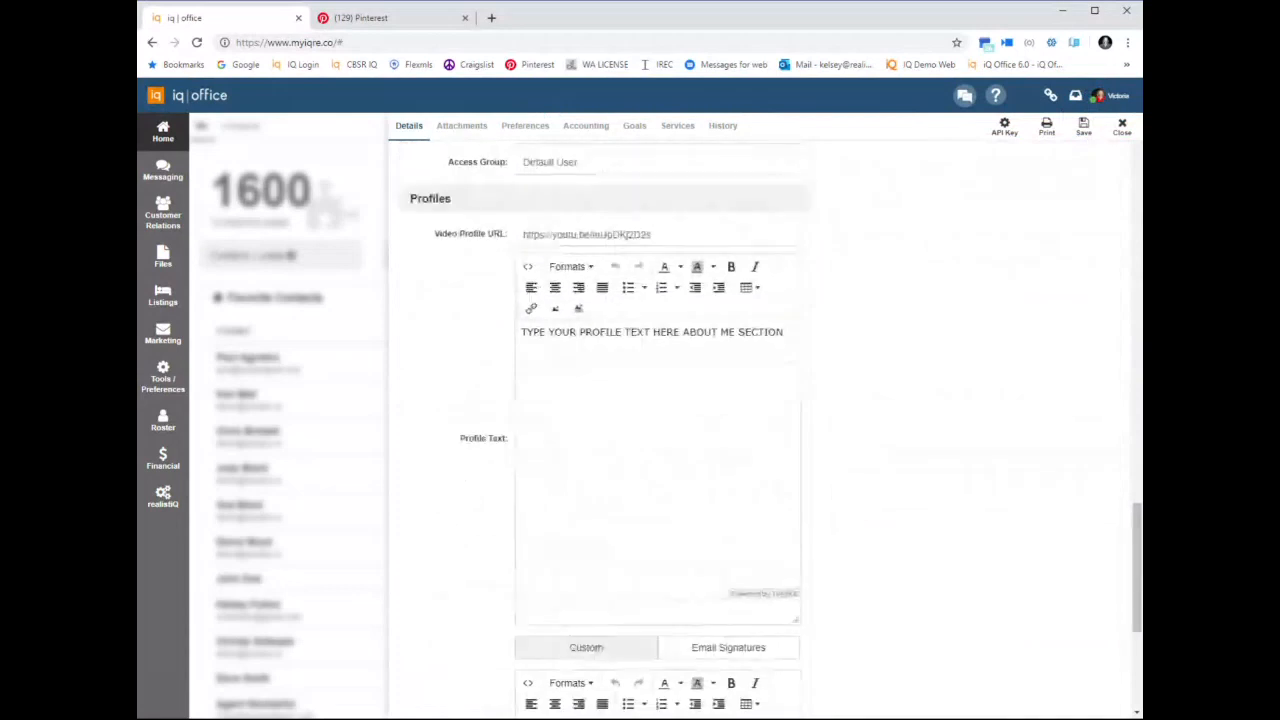
{"action": "scroll", "coordinate": [557, 400], "scroll_direction": "down", "scroll_amount": 4}
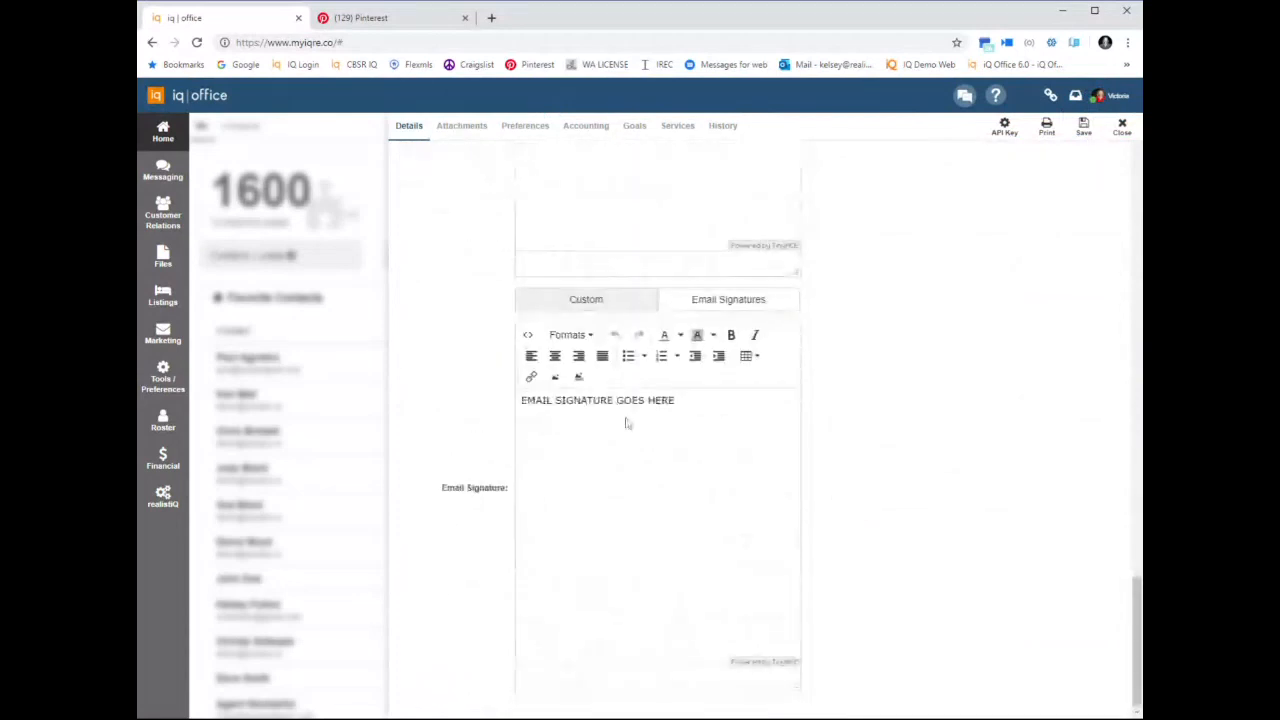
{"action": "scroll", "coordinate": [903, 451], "scroll_direction": "up", "scroll_amount": 5}
{"action": "scroll", "coordinate": [900, 445], "scroll_direction": "up", "scroll_amount": 10}
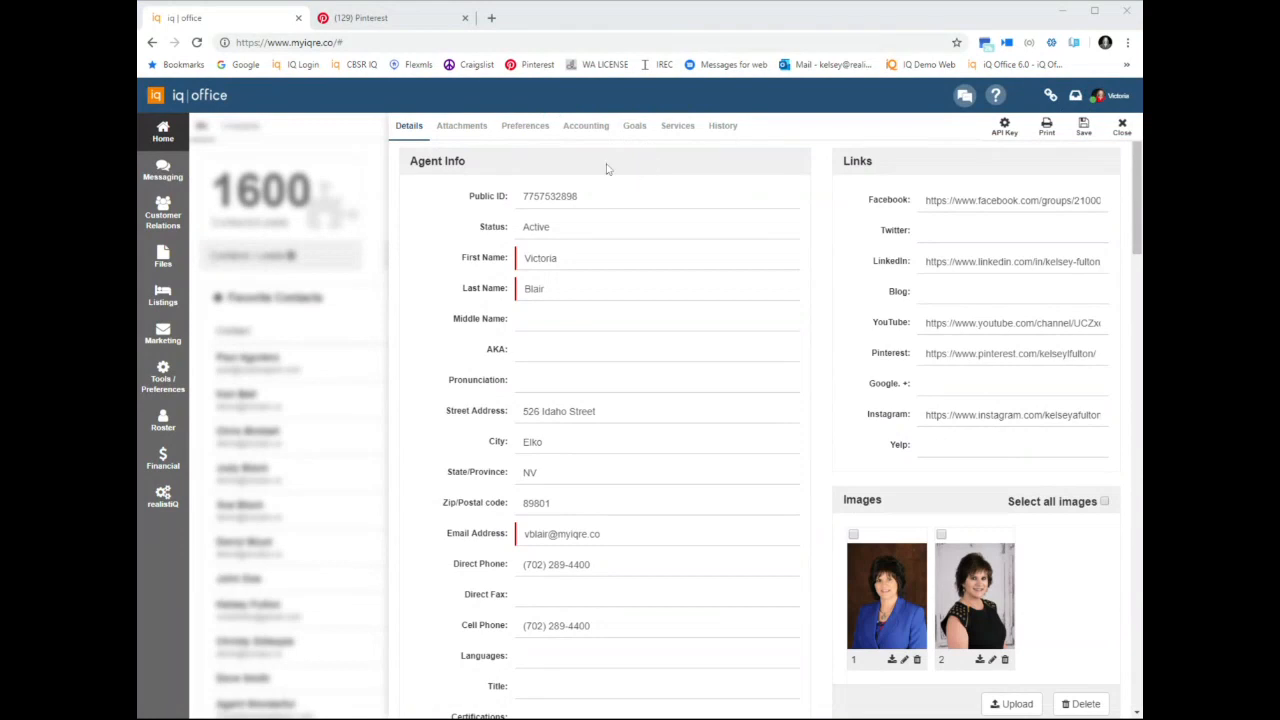
Open the agent's notification preferences, check the new-lead text and phone notification settings, and save the preferences
{"action": "left_click", "coordinate": [501, 129]}
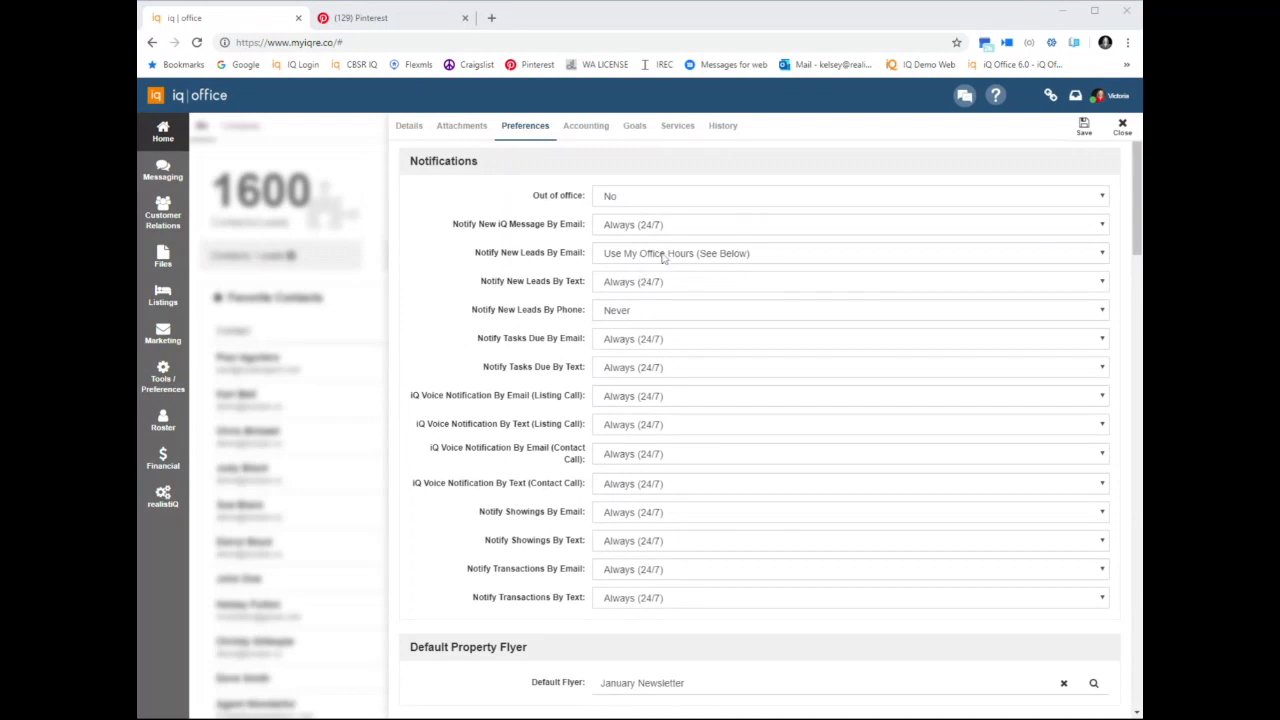
{"action": "left_click", "coordinate": [666, 286]}
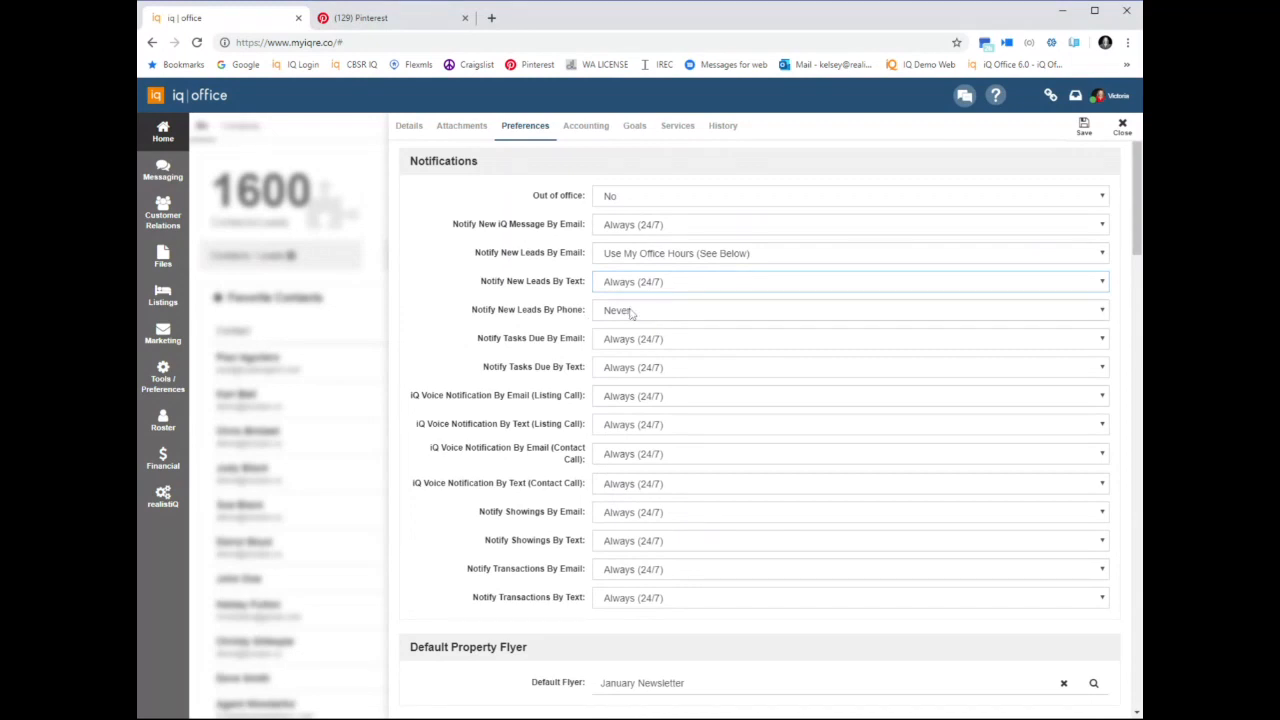
{"action": "left_click", "coordinate": [630, 313]}
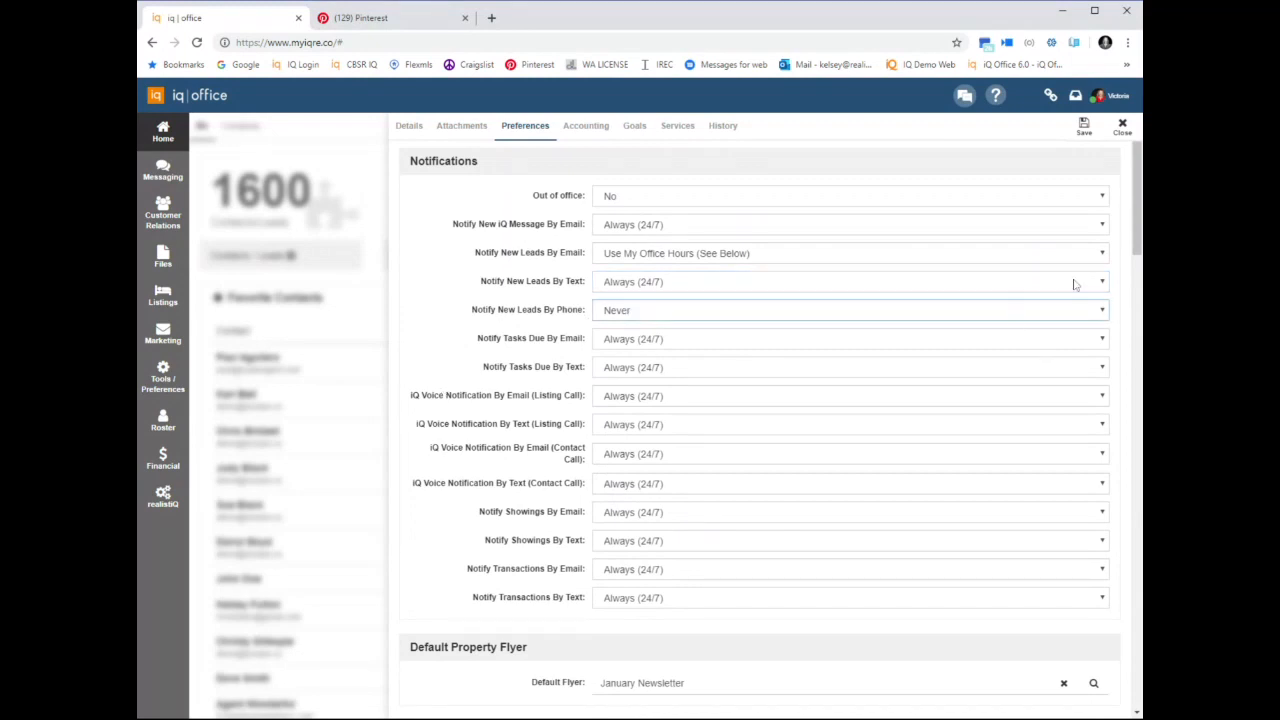
{"action": "left_click", "coordinate": [1083, 128]}
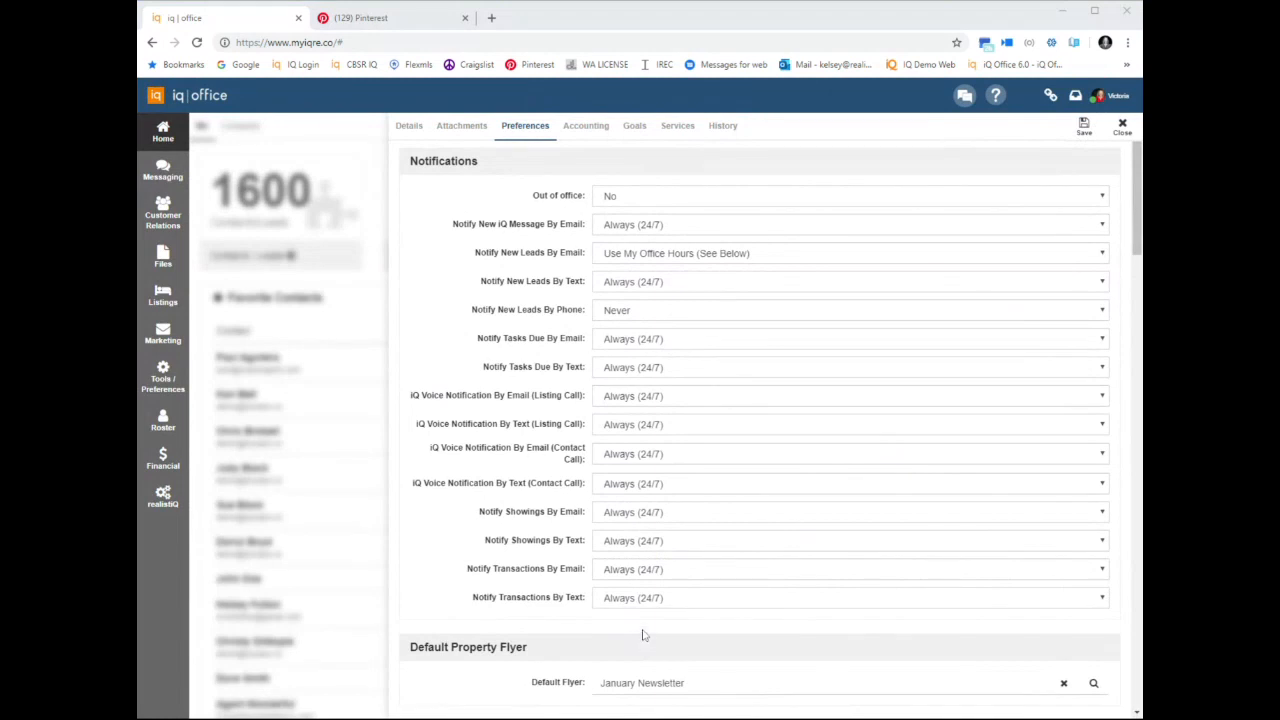
Preview the Just Listed Light Blue flyer template, and set the default property flyer to Just Listed Dark Red
{"action": "scroll", "coordinate": [644, 635], "scroll_direction": "down", "scroll_amount": 3}
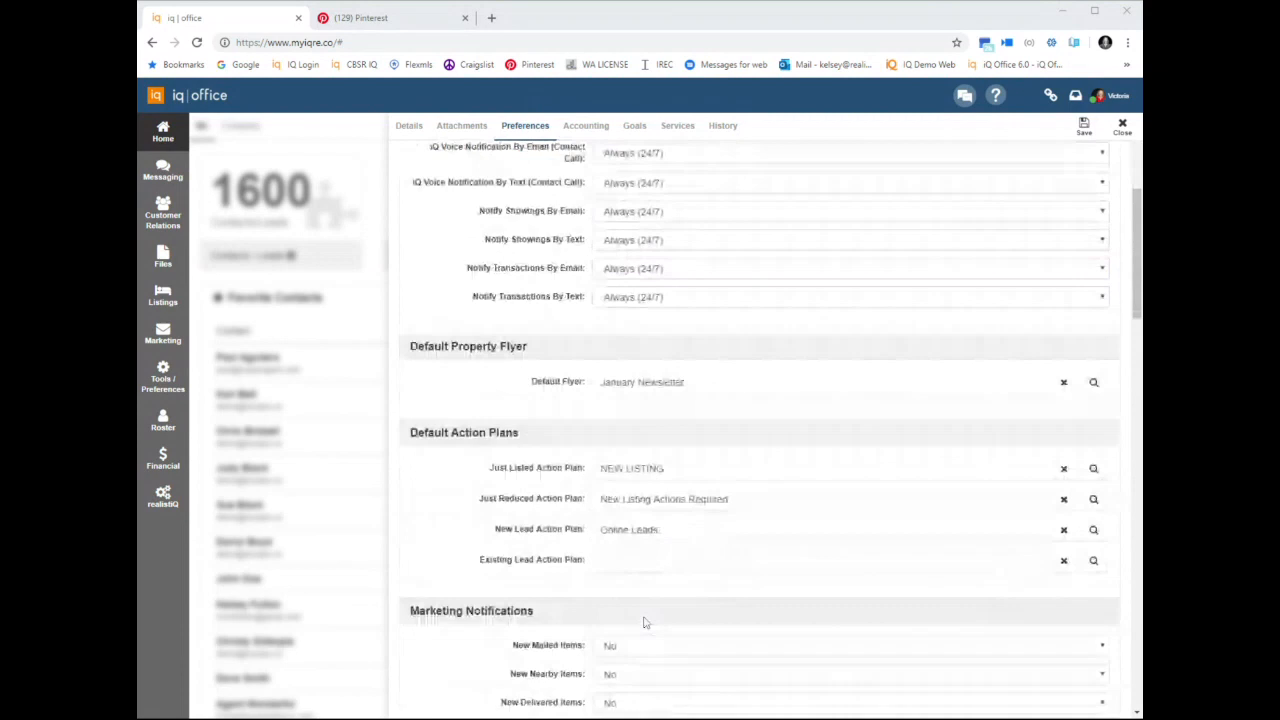
{"action": "scroll", "coordinate": [644, 622], "scroll_direction": "up", "scroll_amount": 1}
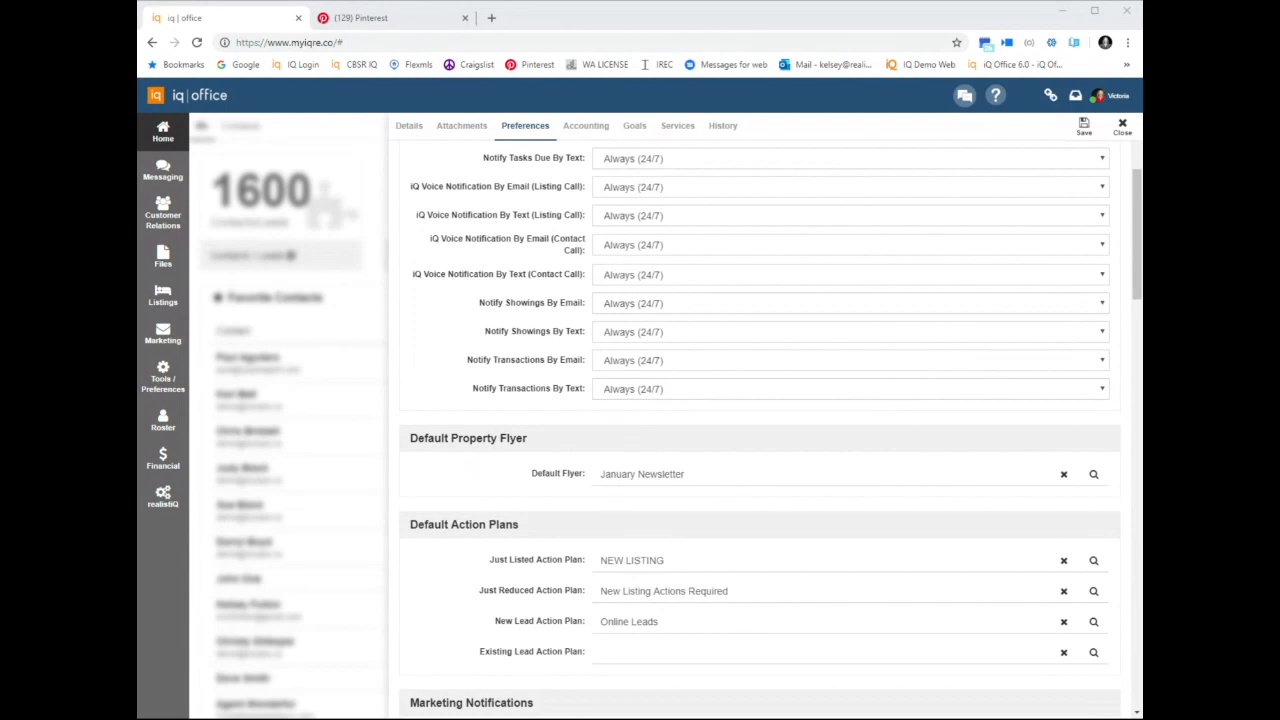
{"action": "left_click", "coordinate": [1095, 481]}
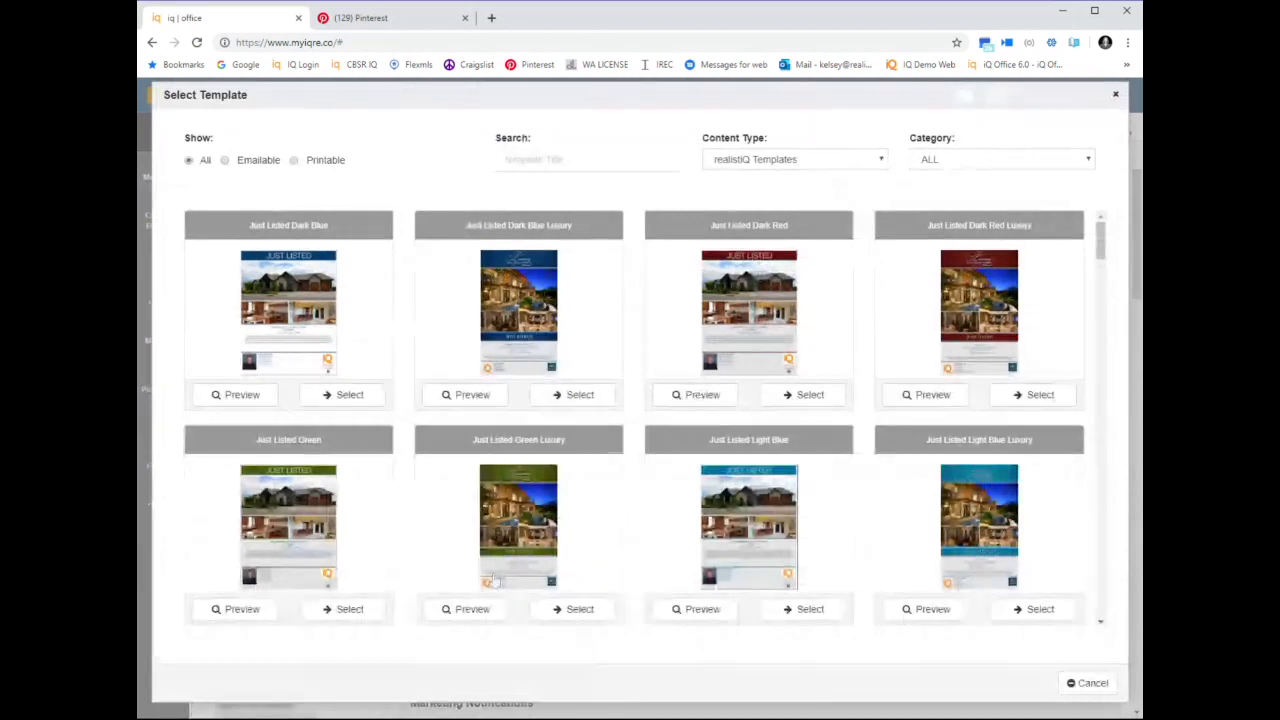
{"action": "left_click", "coordinate": [673, 612]}
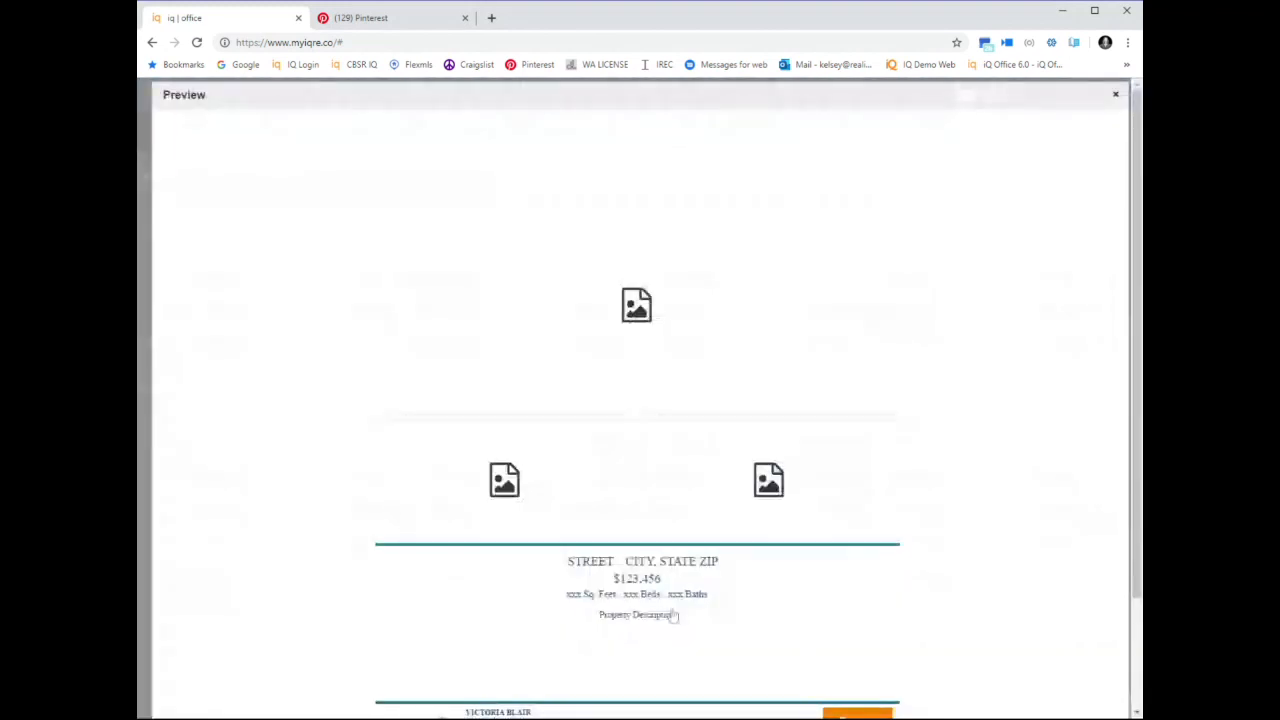
{"action": "scroll", "coordinate": [665, 385], "scroll_direction": "down", "scroll_amount": 2}
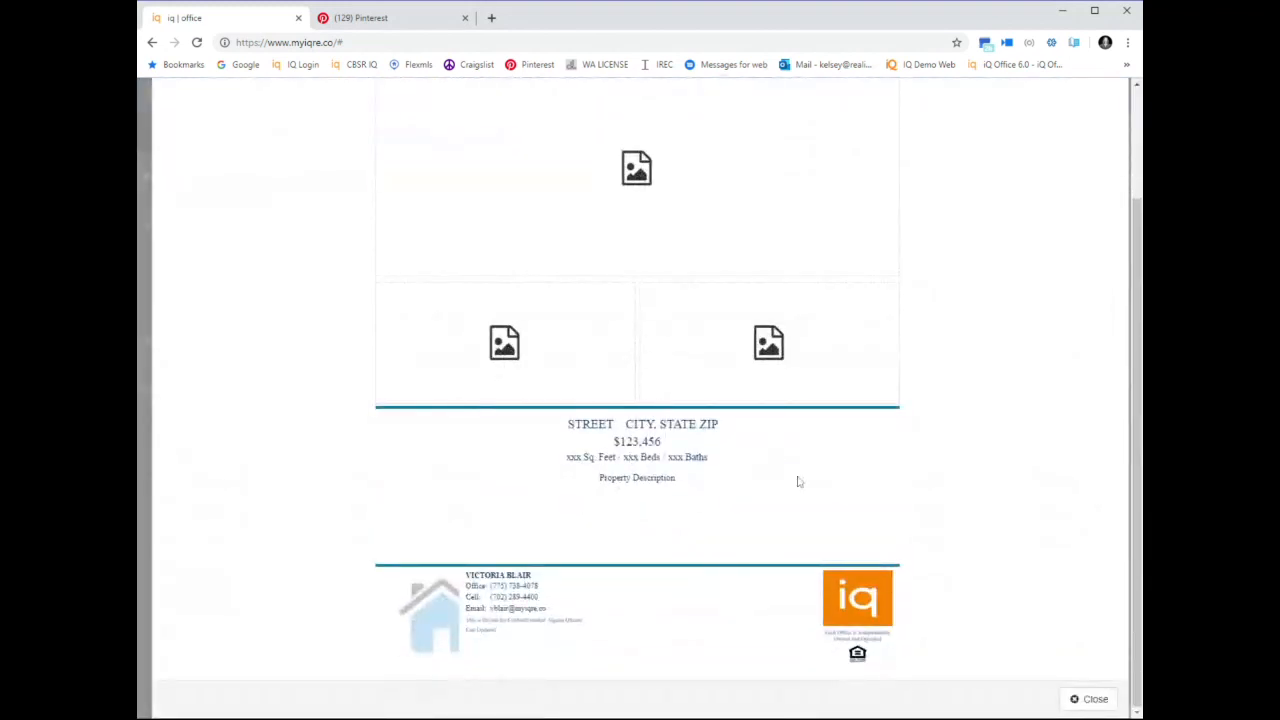
{"action": "scroll", "coordinate": [583, 400], "scroll_direction": "up", "scroll_amount": 2}
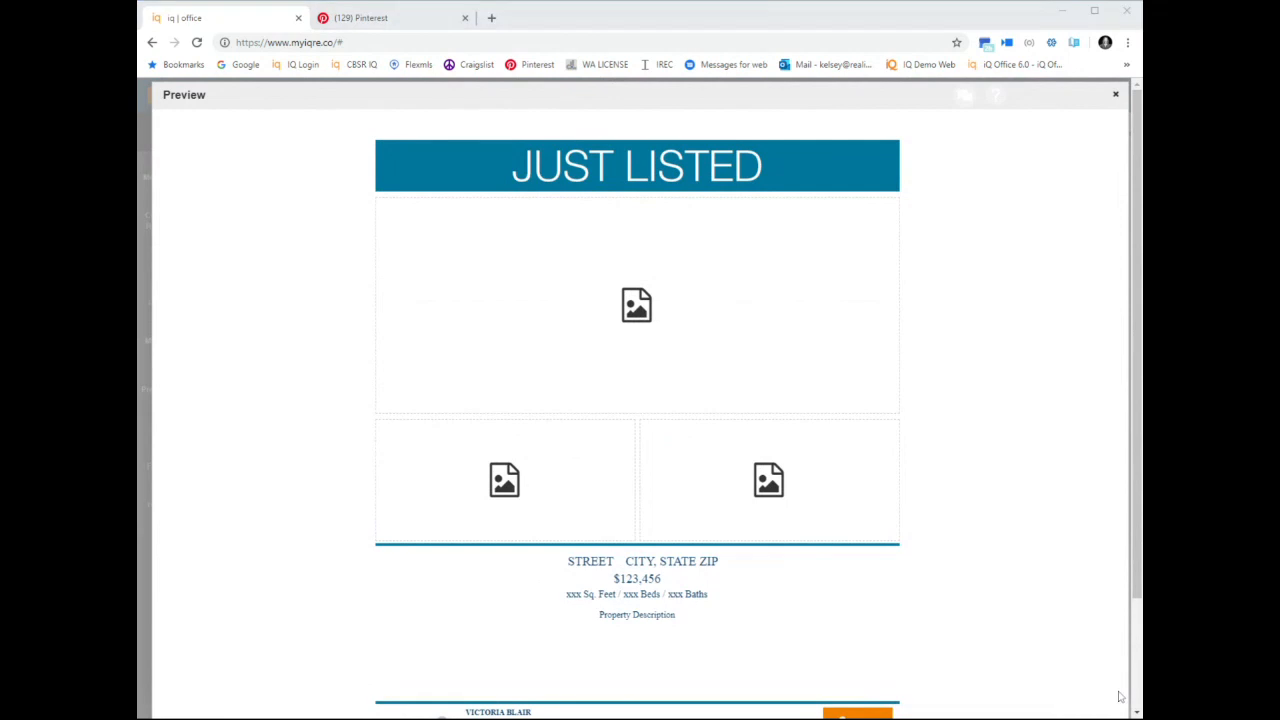
{"action": "left_click", "coordinate": [1116, 97]}
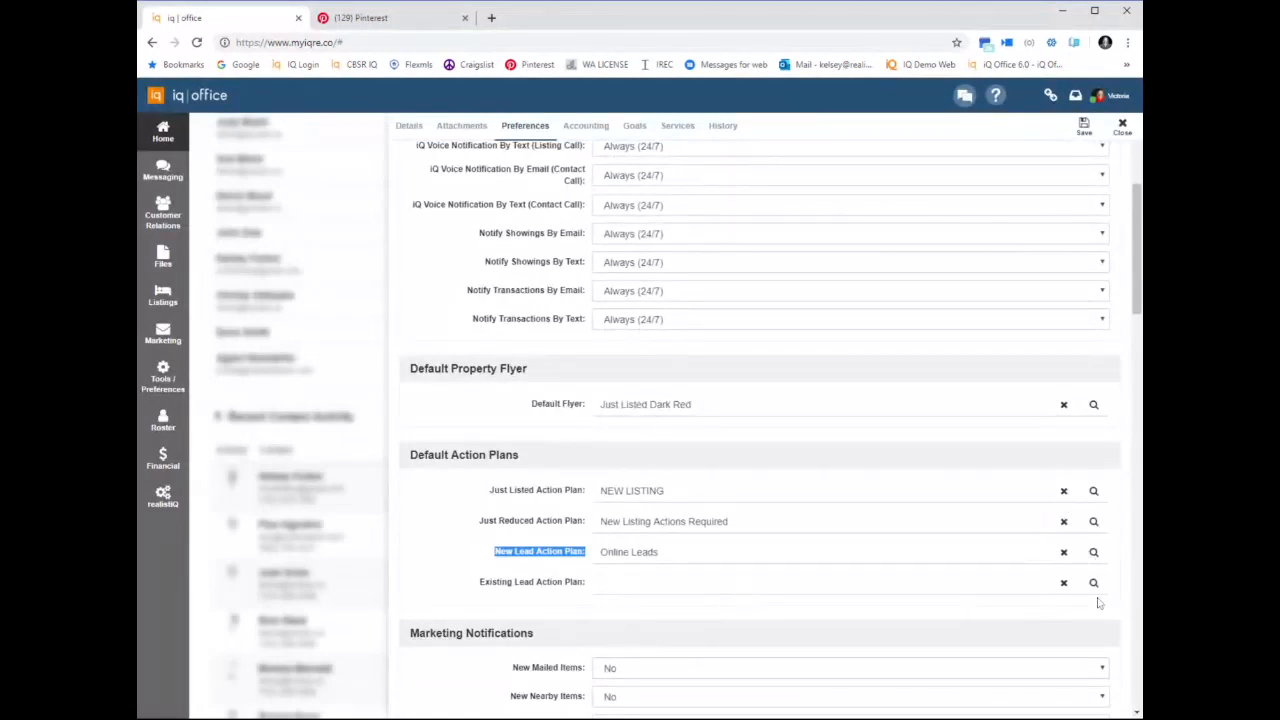
Set the default Just Reduced Action Plan to the 15-action New Listing Action Plan
{"action": "left_click", "coordinate": [1093, 522]}
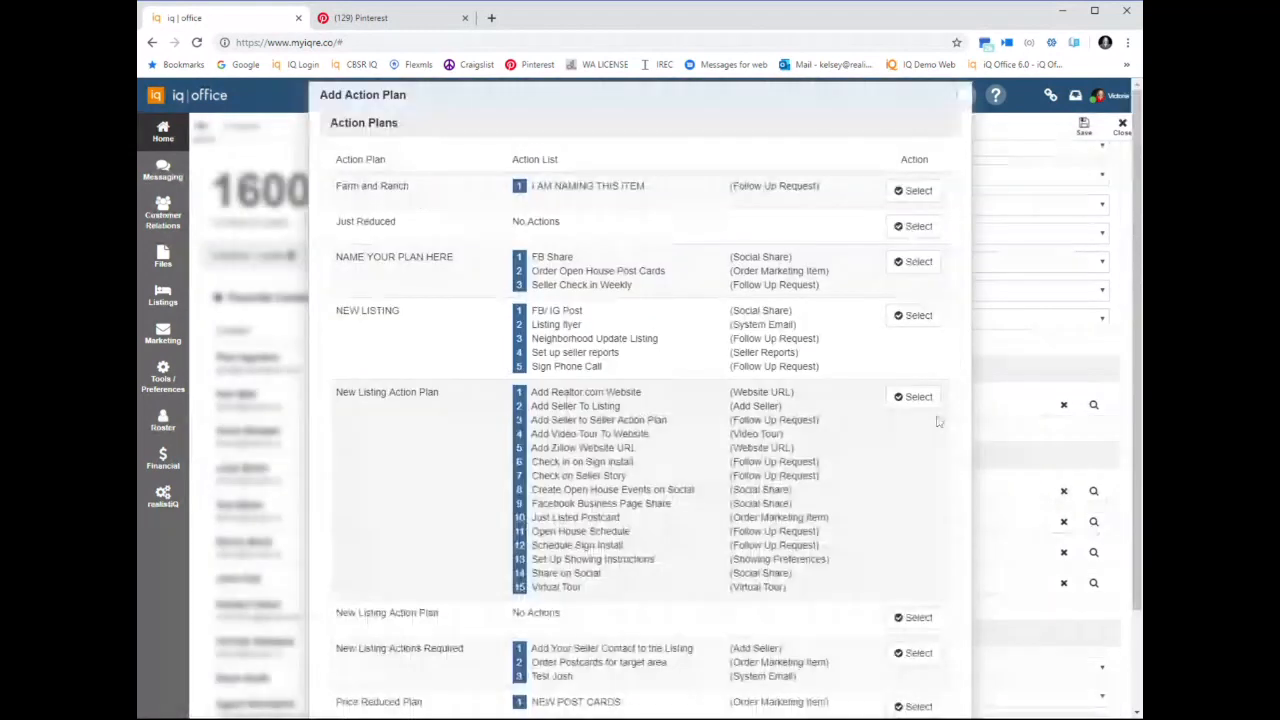
{"action": "left_click", "coordinate": [918, 400]}
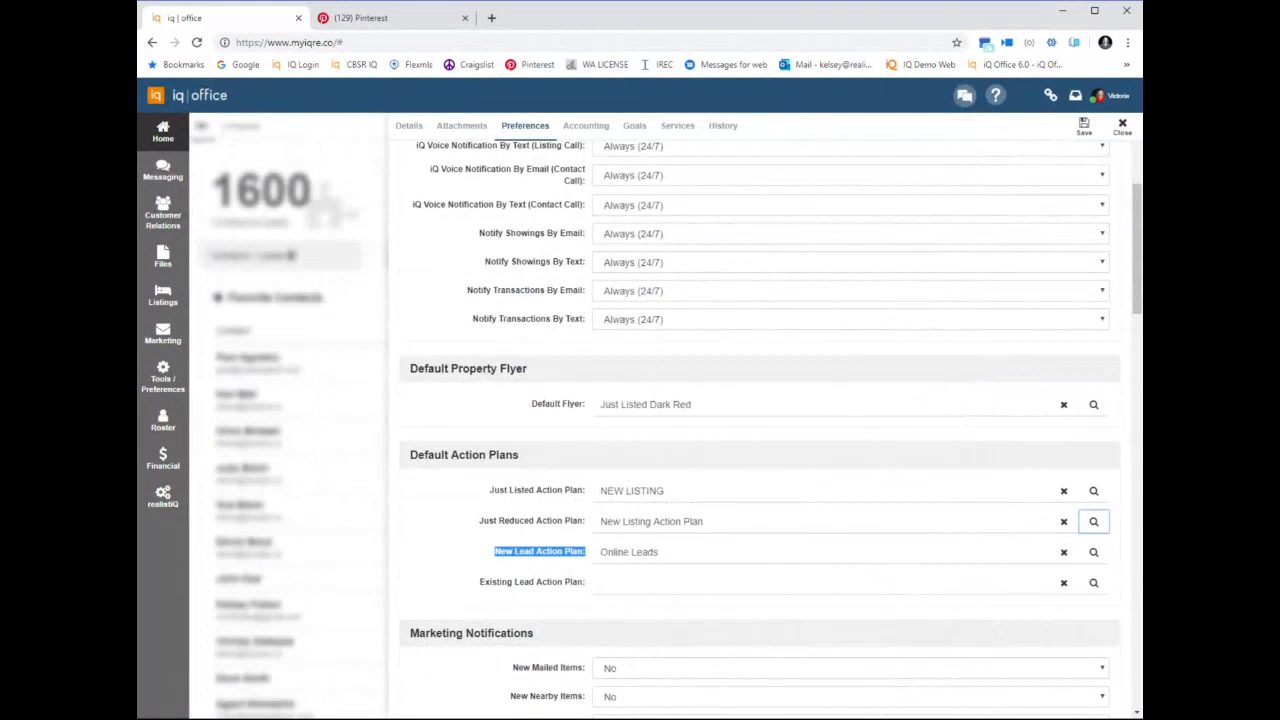
Review the remaining agent preferences, from notifications and lead property details to the Zillow testimonial settings
{"action": "scroll", "coordinate": [820, 423], "scroll_direction": "down", "scroll_amount": 8}
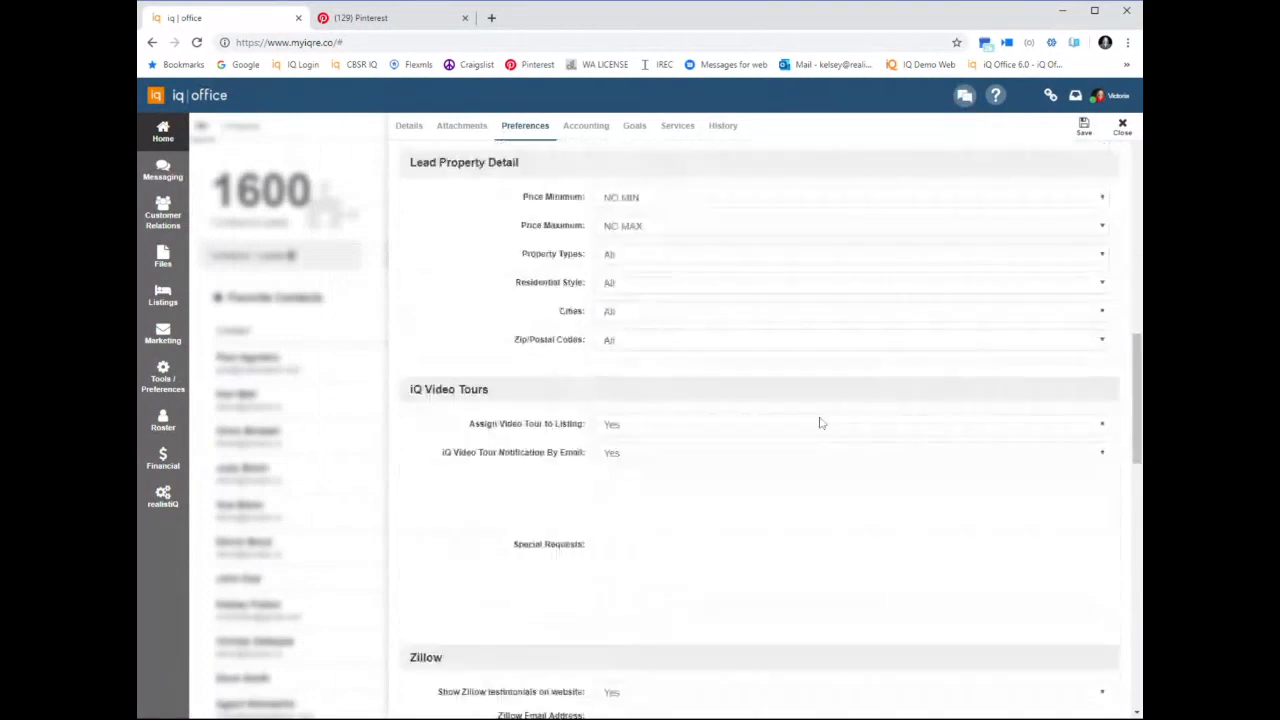
{"action": "scroll", "coordinate": [820, 423], "scroll_direction": "up", "scroll_amount": 15}
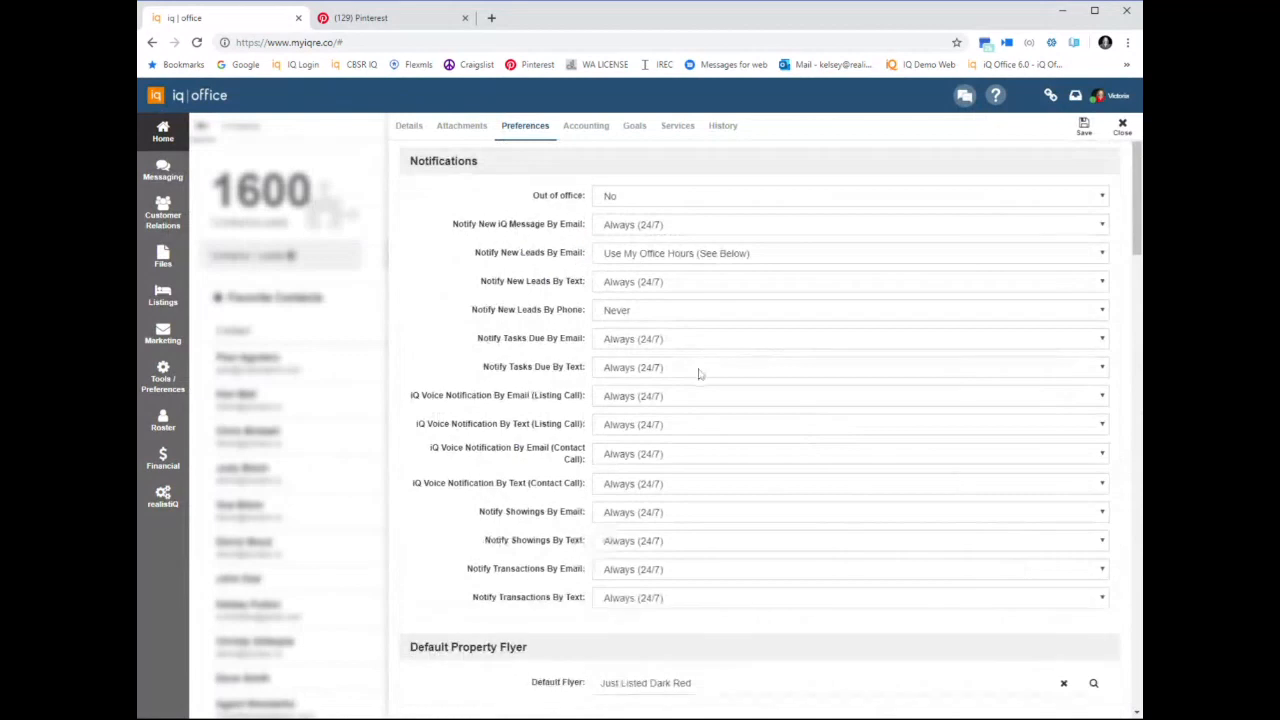
{"action": "scroll", "coordinate": [700, 373], "scroll_direction": "down", "scroll_amount": 3}
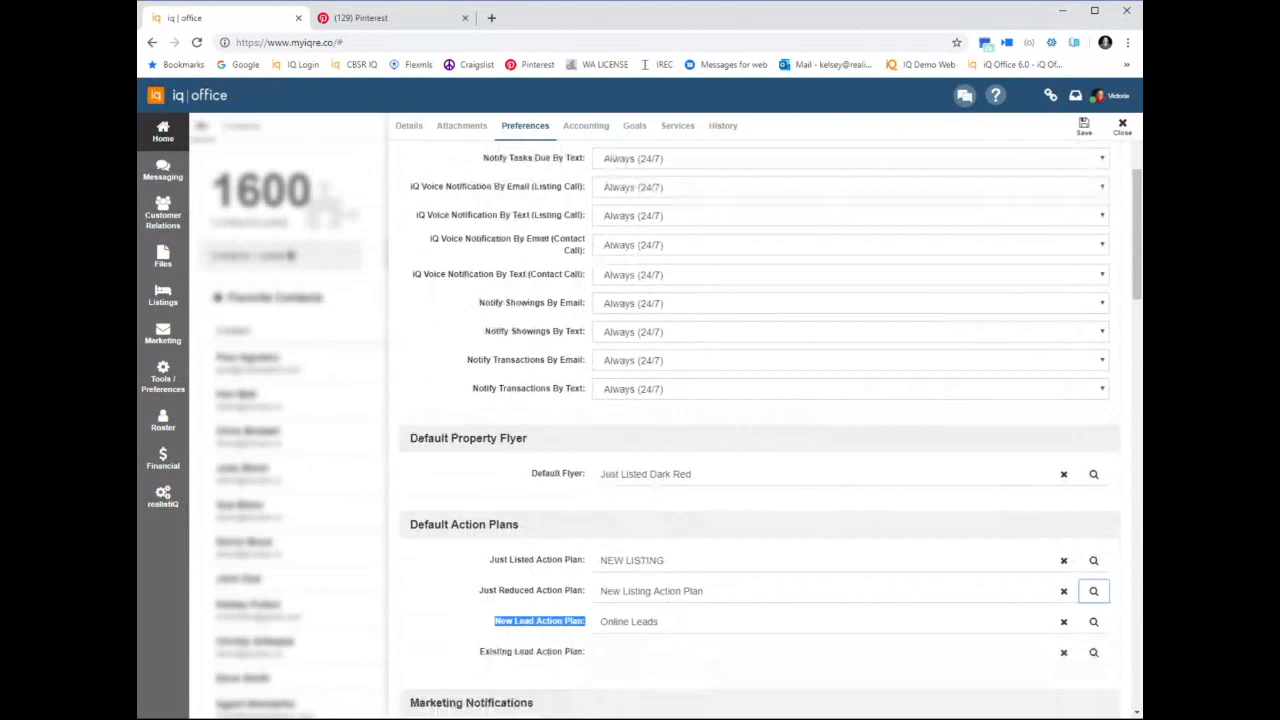
{"action": "scroll", "coordinate": [657, 463], "scroll_direction": "down", "scroll_amount": 10}
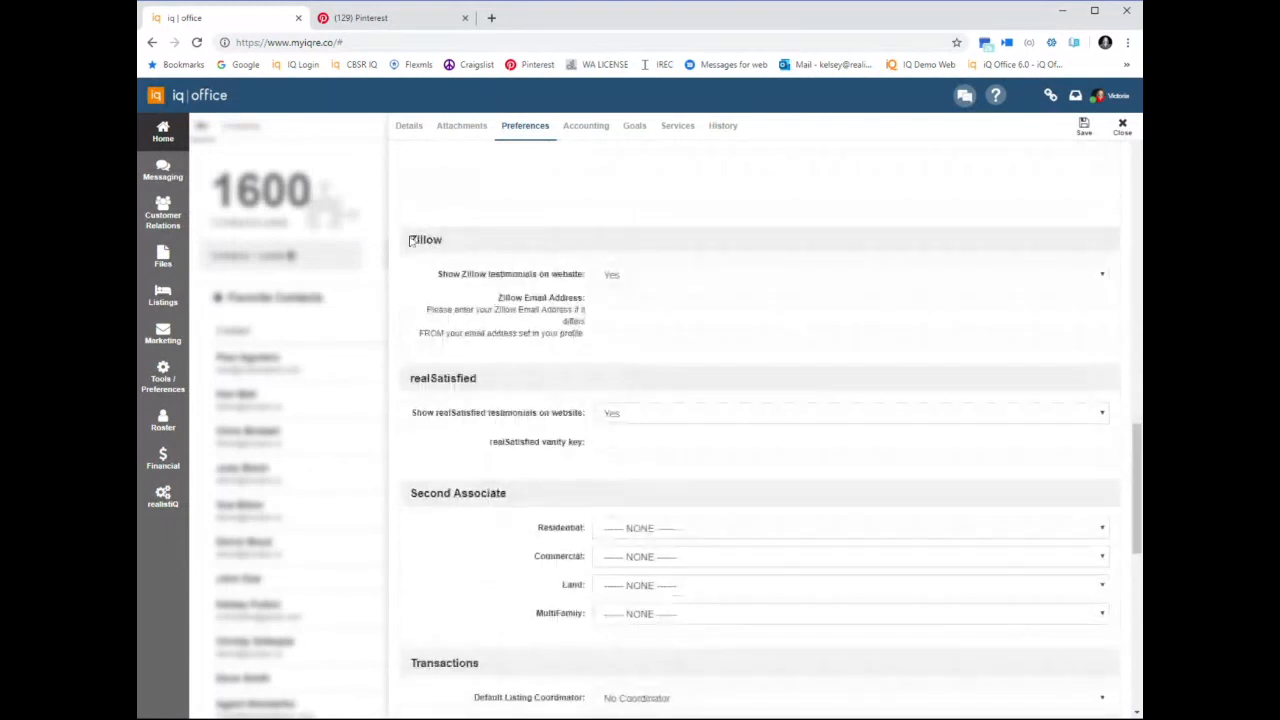
{"action": "left_click_drag", "start_coordinate": [410, 240], "coordinate": [530, 246]}
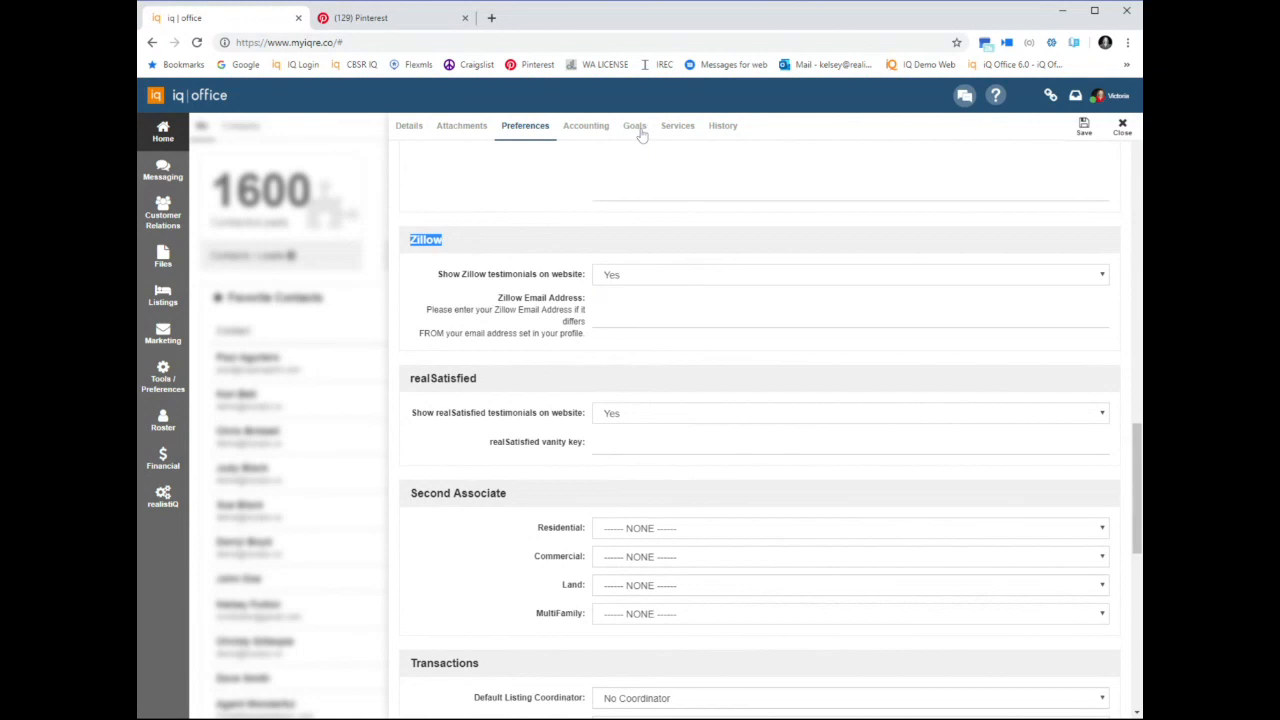
Review the agent's 2018 goals, close the profile, and check the account options from the home page
{"action": "left_click", "coordinate": [636, 127]}
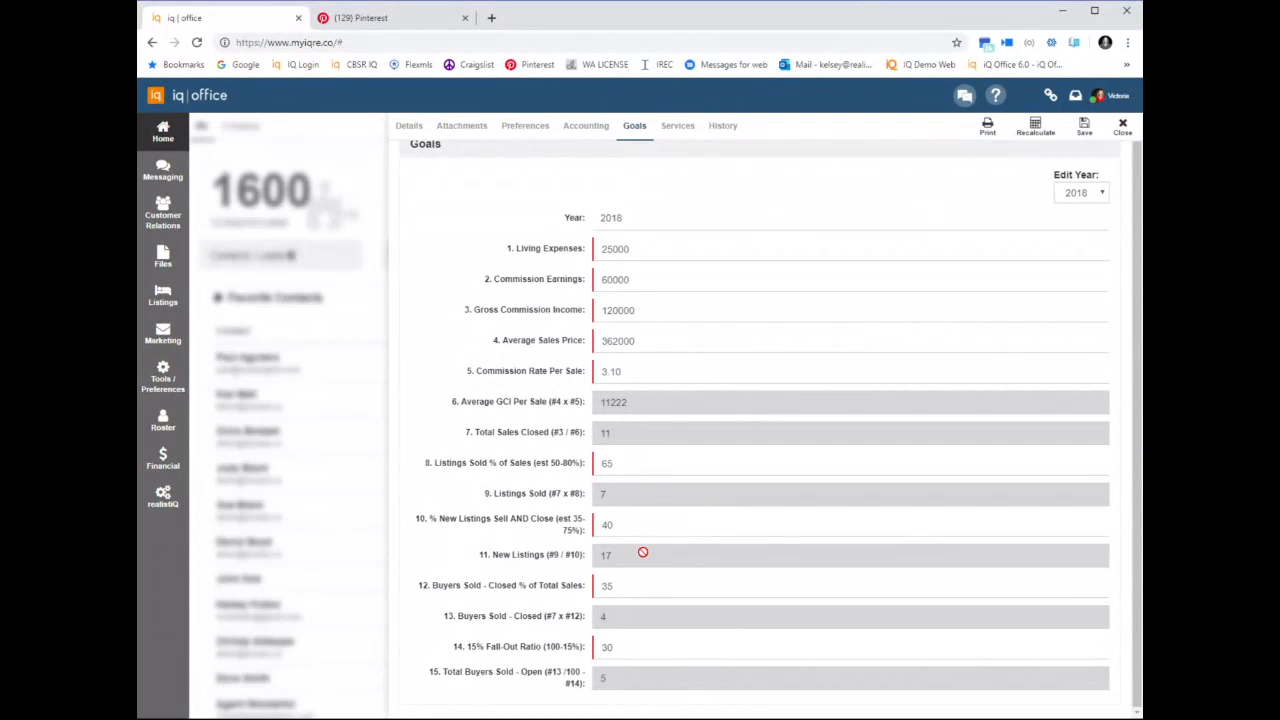
{"action": "left_click", "coordinate": [1123, 130]}
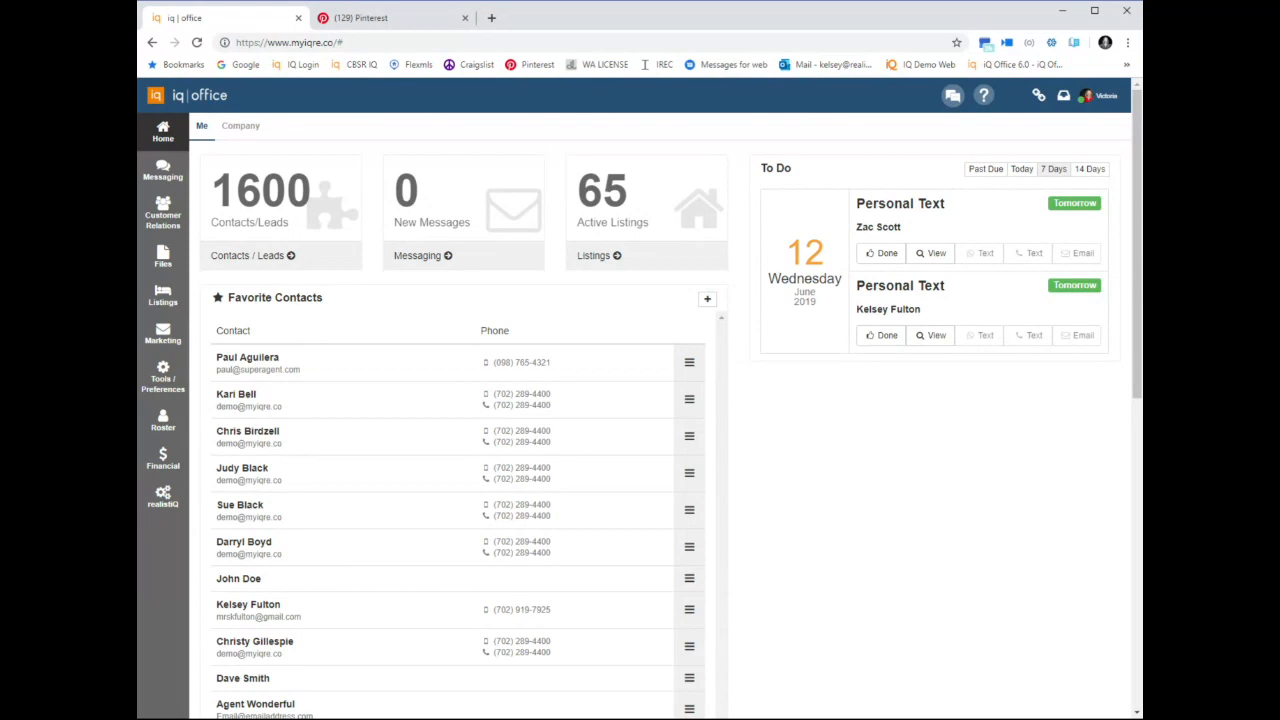
{"action": "left_click", "coordinate": [1106, 97]}
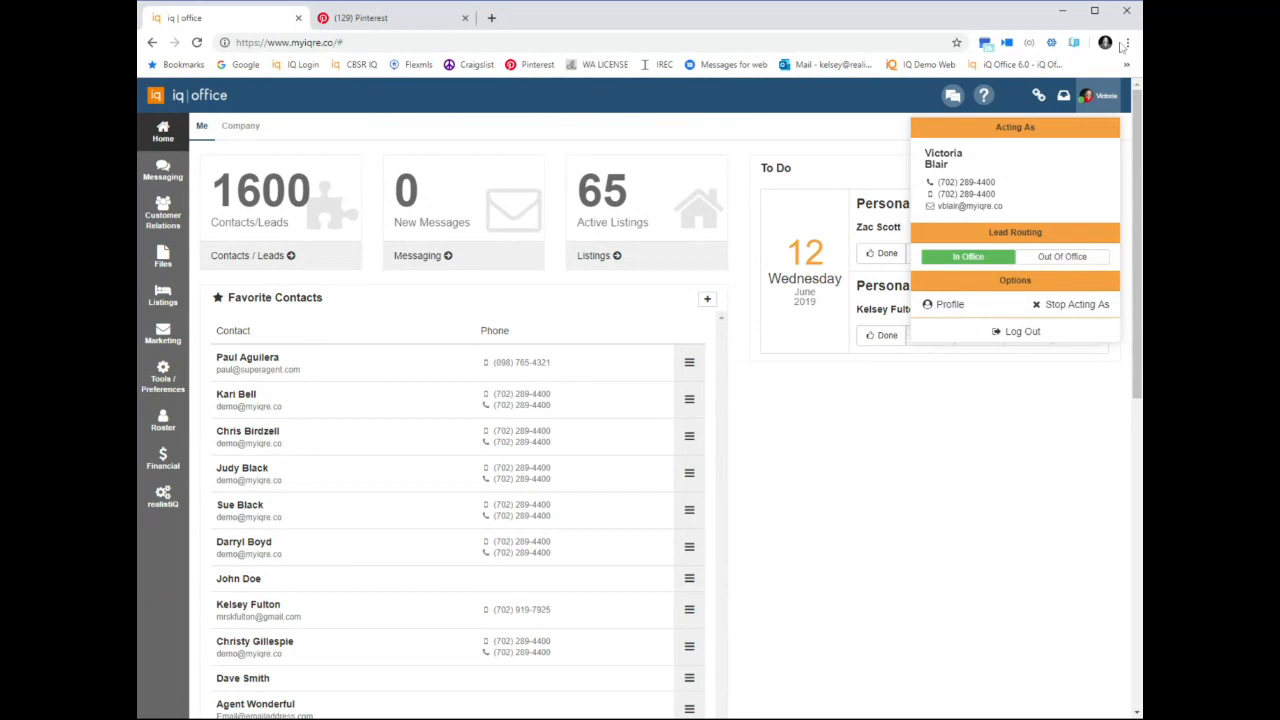
{"action": "left_click", "coordinate": [1094, 104]}
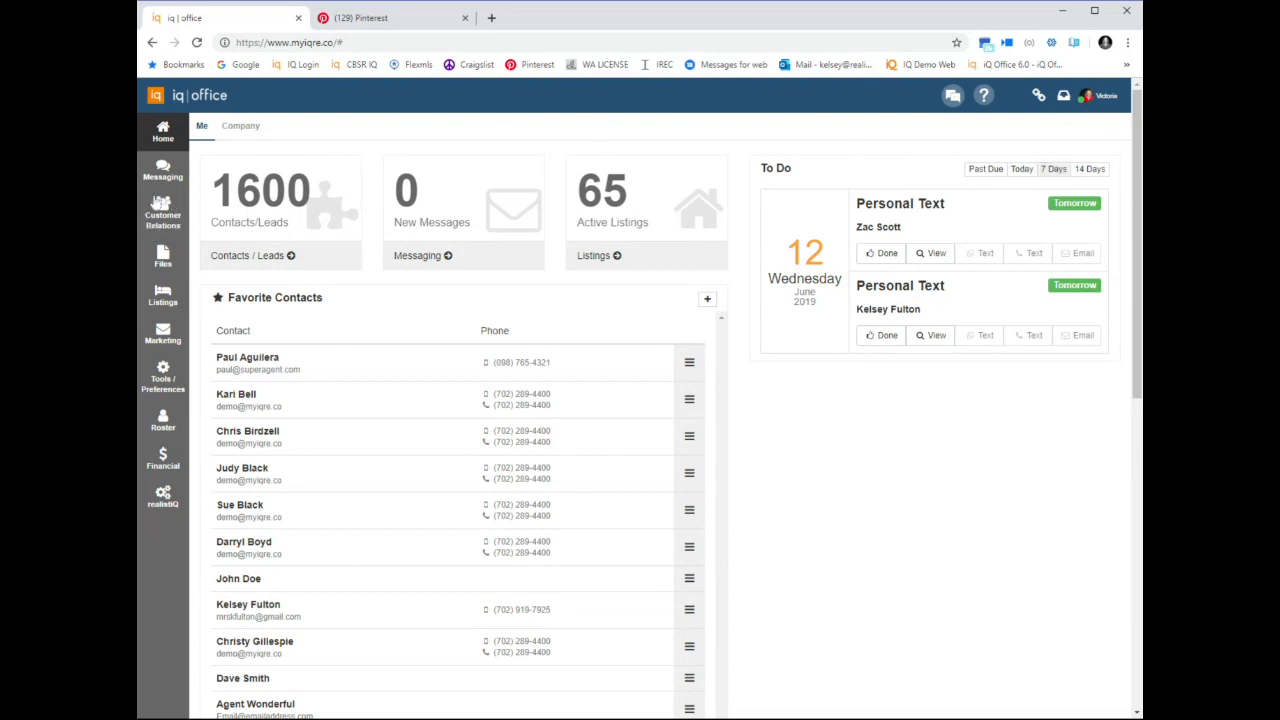
Review the customer relations options and look through the contact management Import Wizard
{"action": "left_click", "coordinate": [165, 208]}
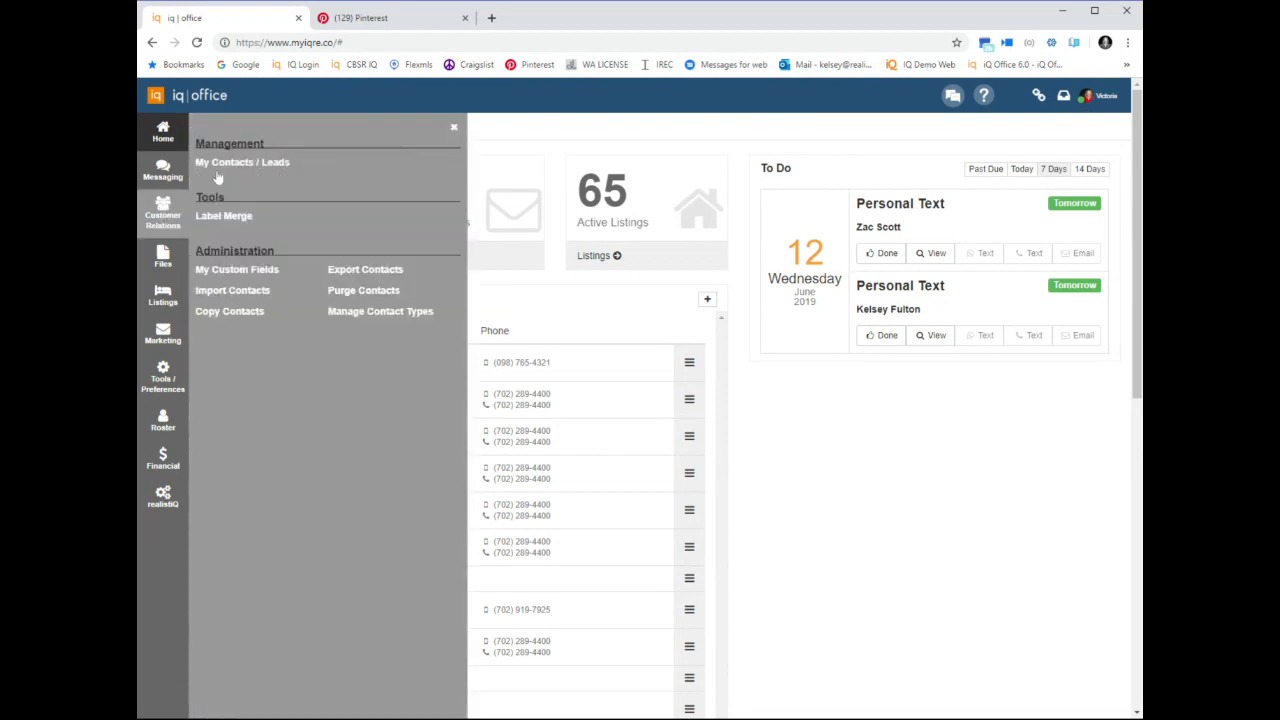
{"action": "left_click", "coordinate": [453, 127]}
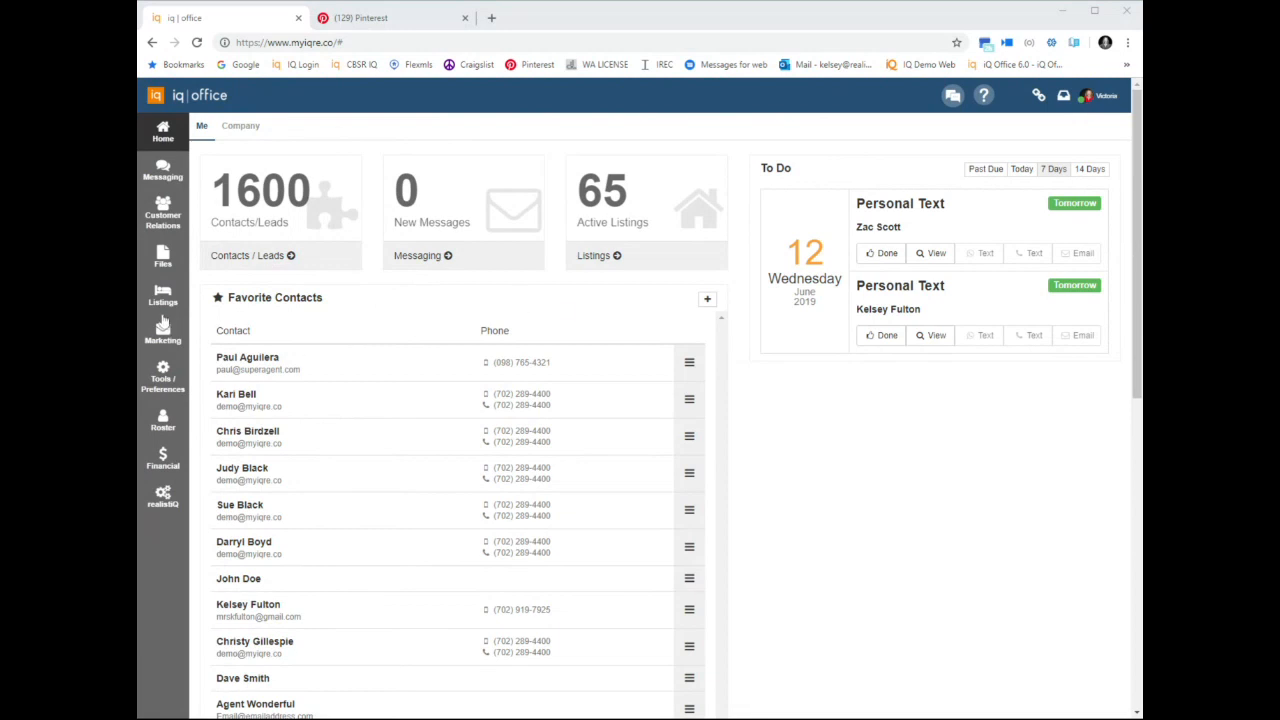
{"action": "left_click", "coordinate": [162, 220]}
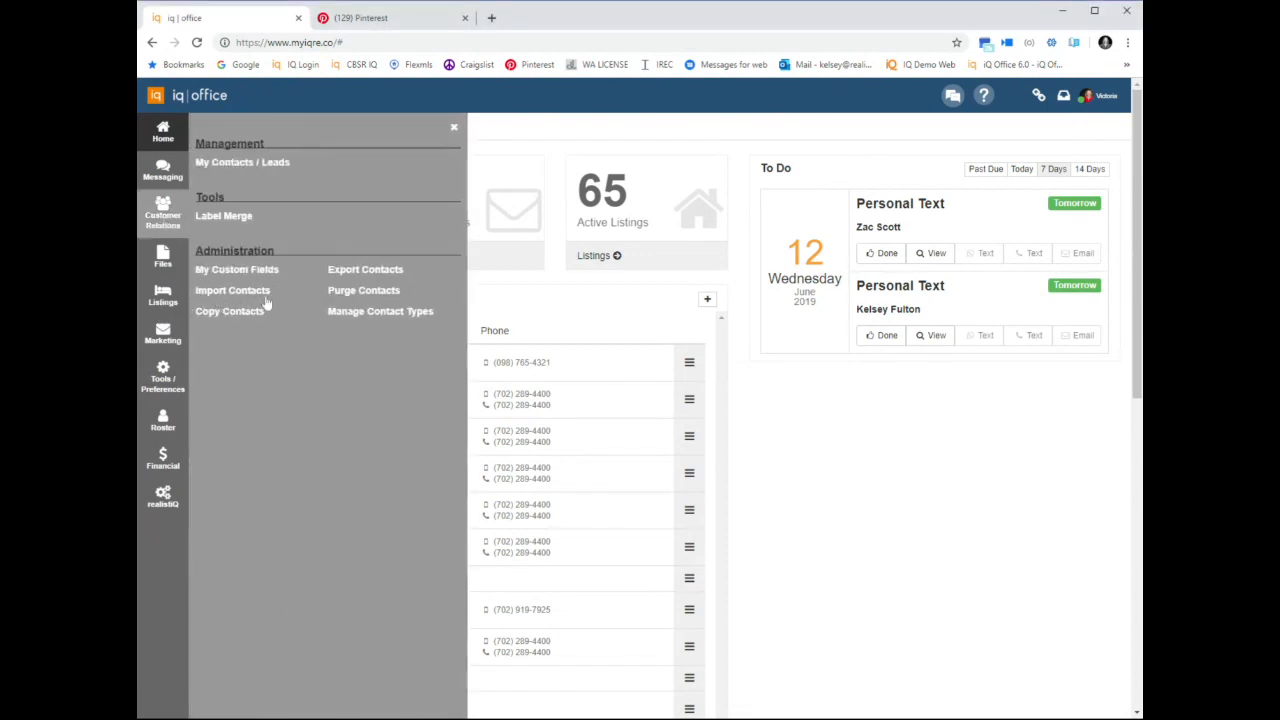
{"action": "left_click", "coordinate": [222, 291]}
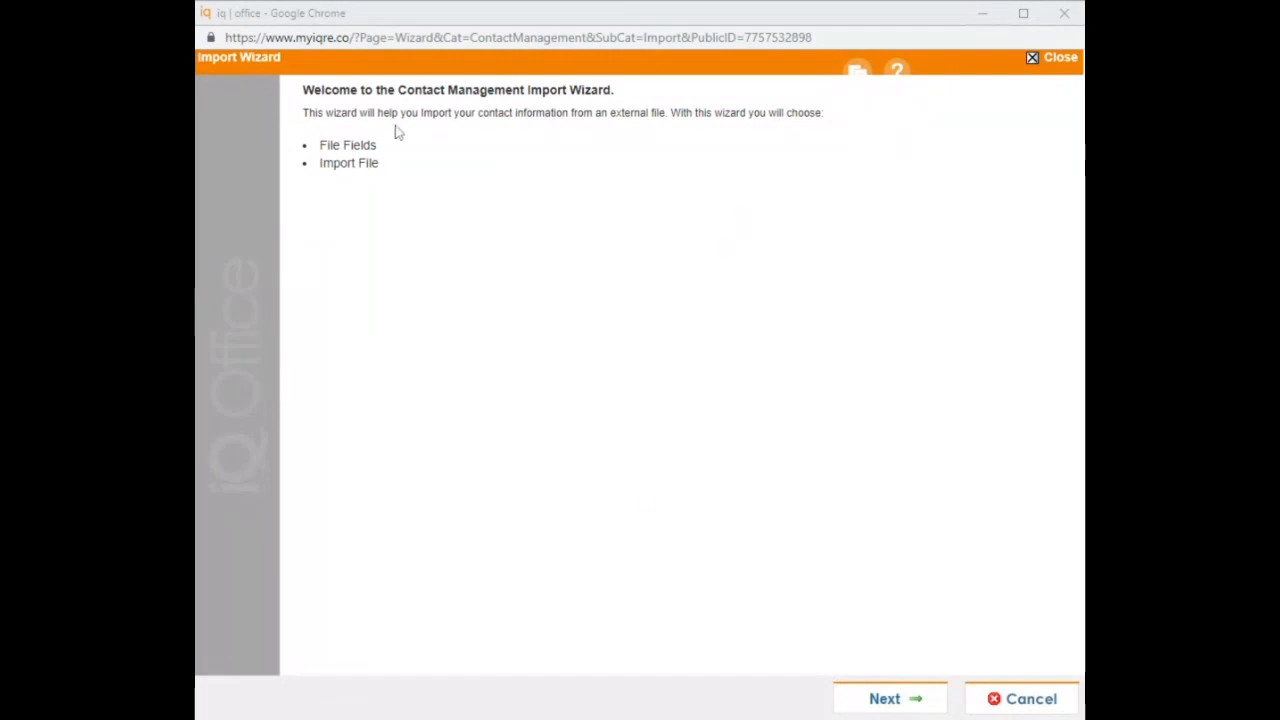
{"action": "left_click", "coordinate": [880, 699]}
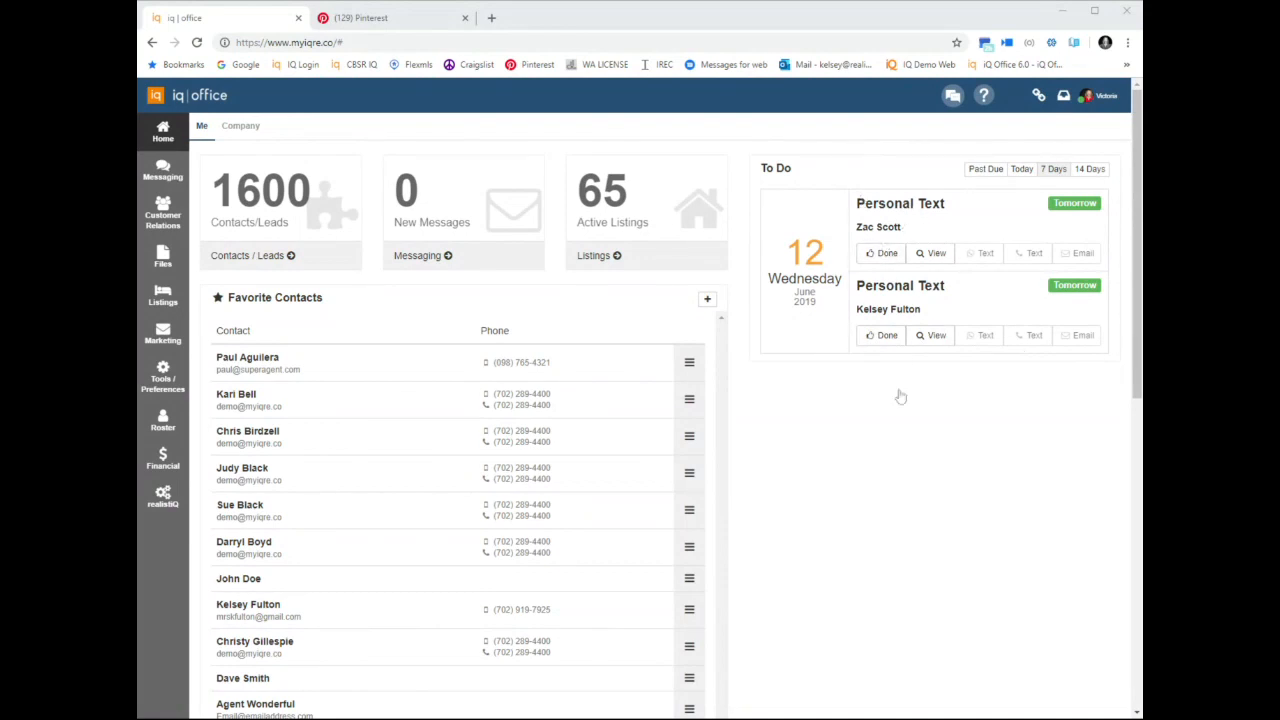
Review the details of the contact sourced from Community Garage Sale in the full contacts list, and return to the home page
{"action": "left_click", "coordinate": [282, 268]}
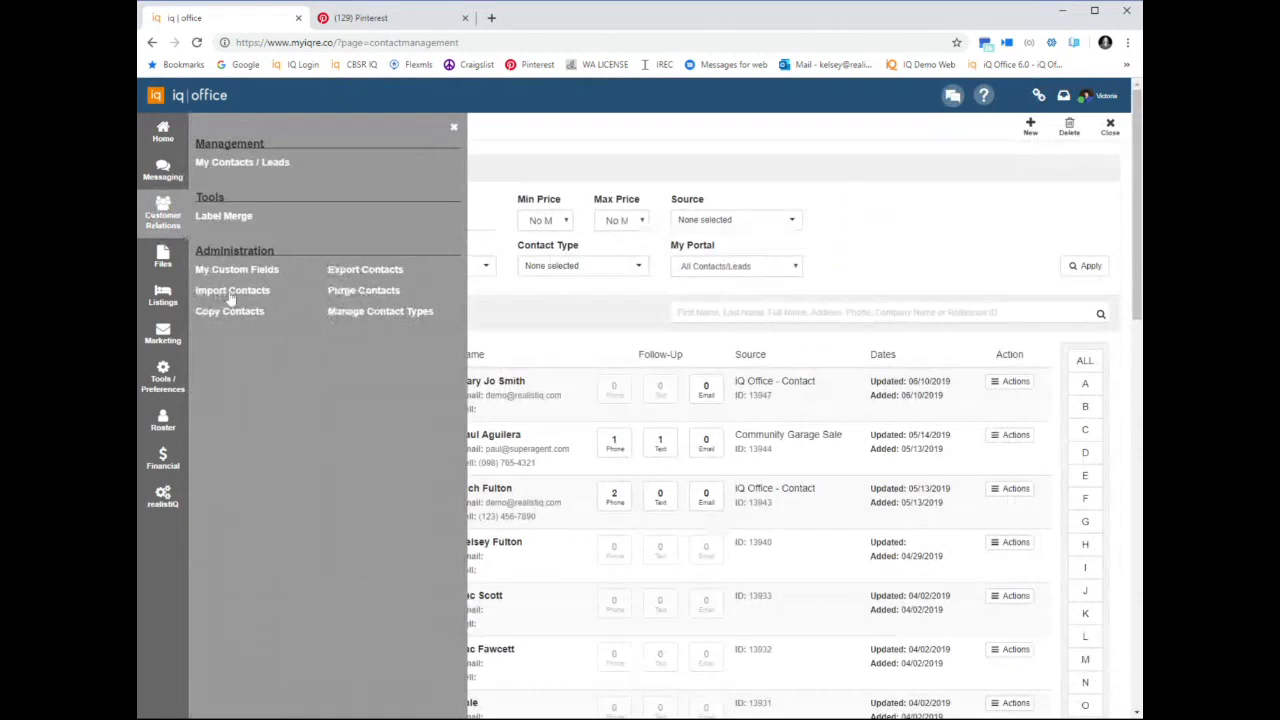
{"action": "left_click", "coordinate": [454, 127]}
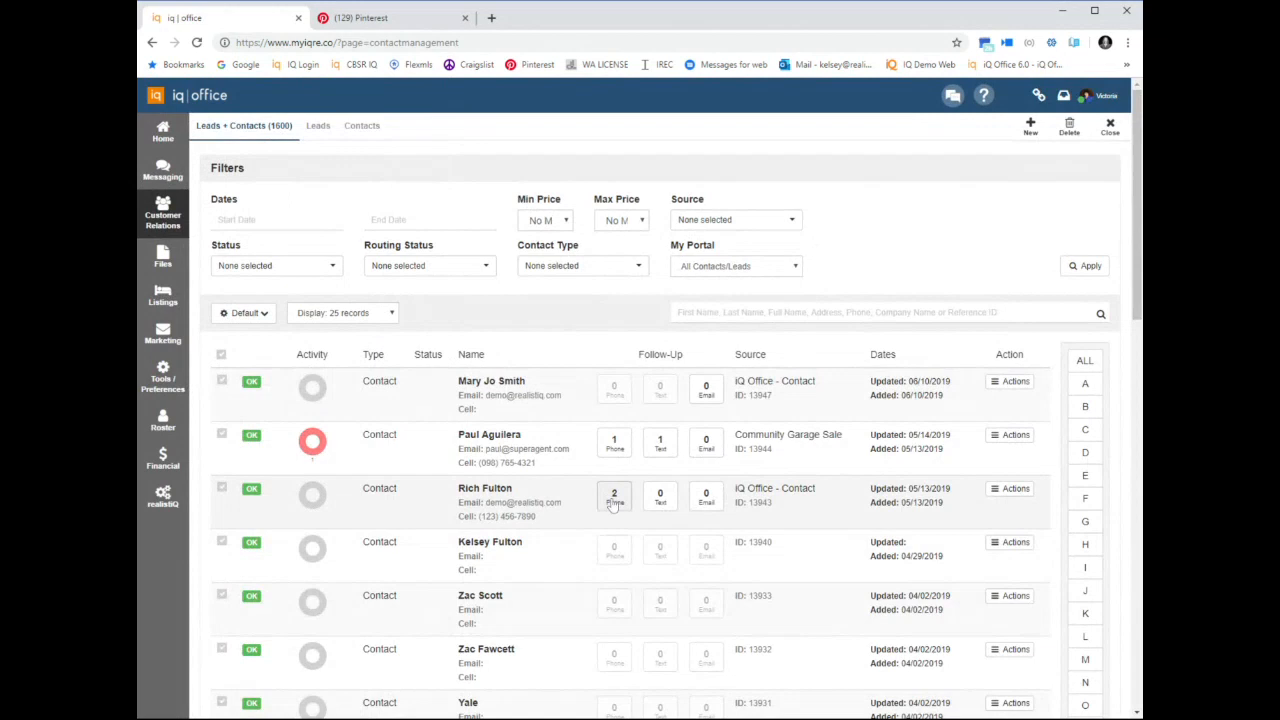
{"action": "left_click", "coordinate": [791, 459]}
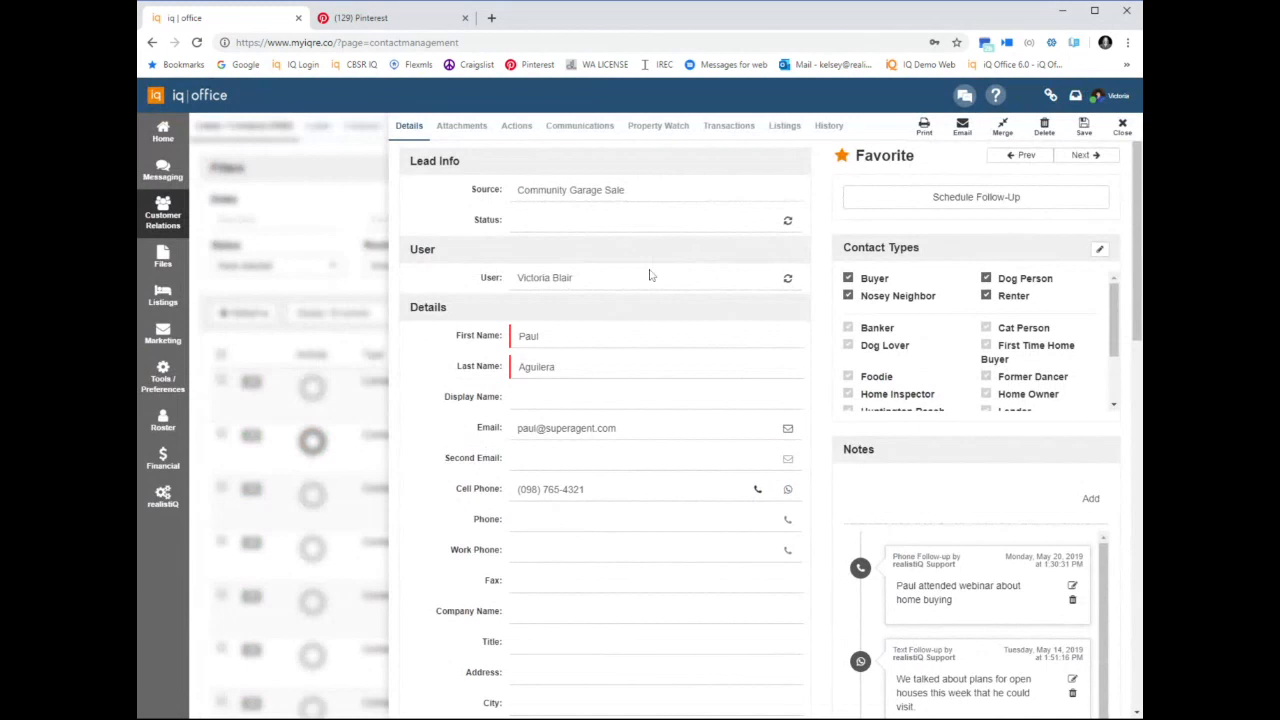
{"action": "scroll", "coordinate": [462, 474], "scroll_direction": "down", "scroll_amount": 5}
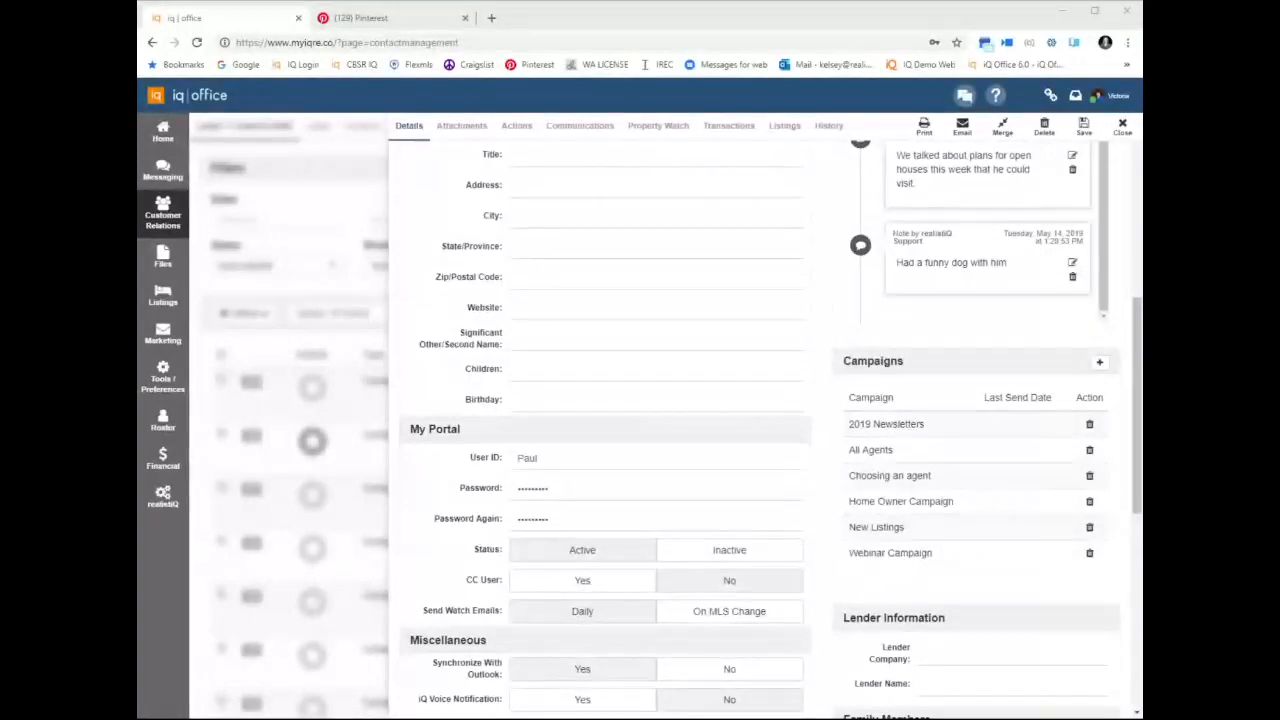
{"action": "scroll", "coordinate": [981, 444], "scroll_direction": "up", "scroll_amount": 10}
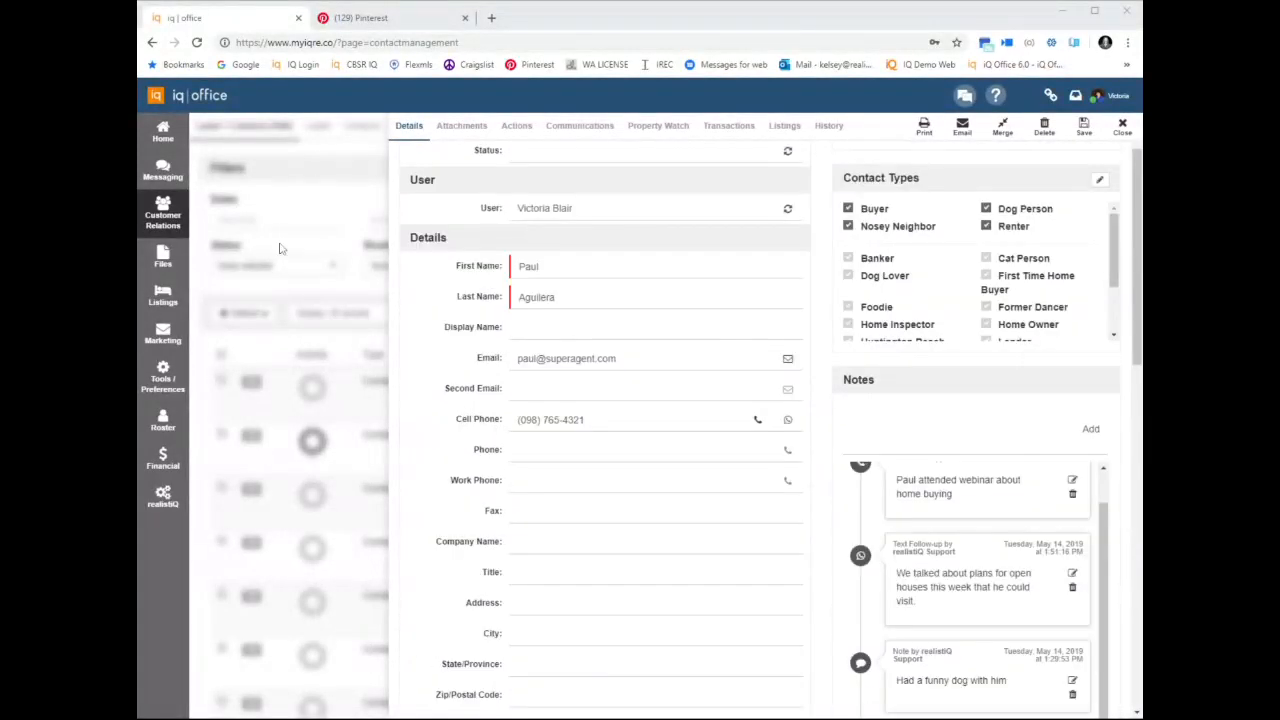
{"action": "left_click", "coordinate": [1120, 126]}
{"action": "left_click", "coordinate": [163, 130]}
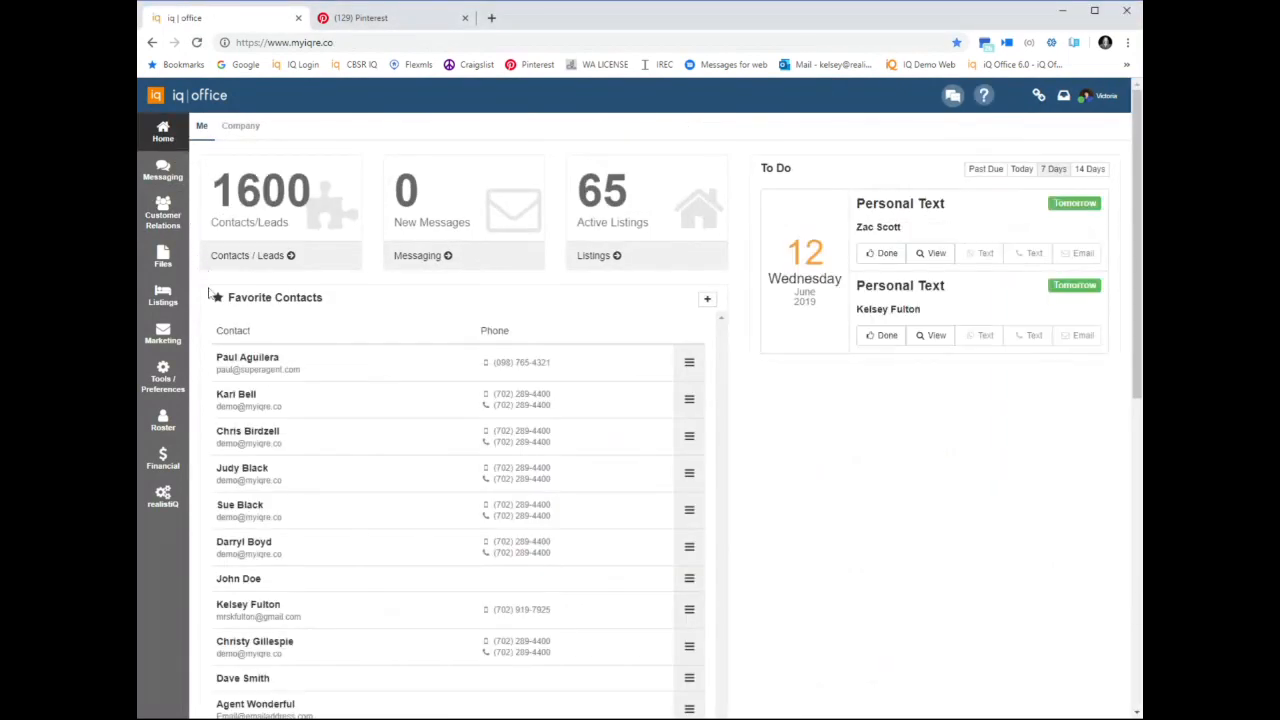
Reopen the Community Garage Sale contact's record and examine its notes, campaigns and social profile
{"action": "left_click", "coordinate": [242, 264]}
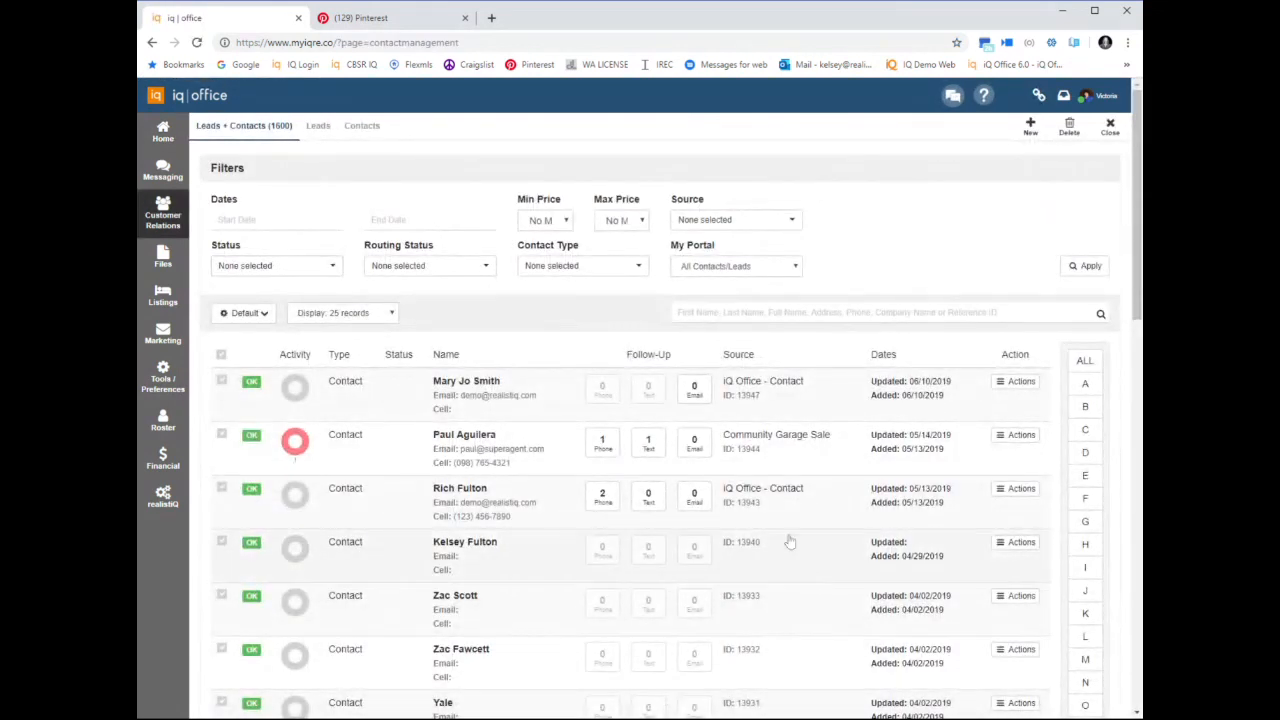
{"action": "left_click", "coordinate": [769, 446]}
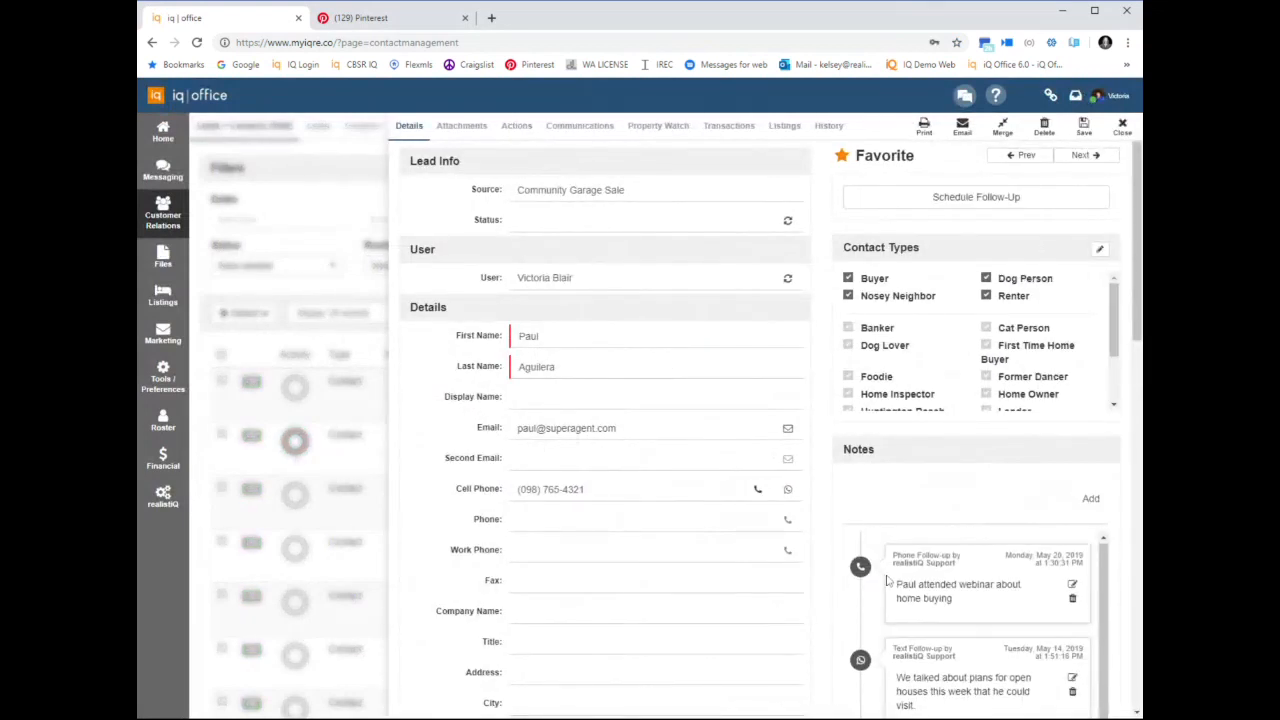
{"action": "scroll", "coordinate": [985, 547], "scroll_direction": "down", "scroll_amount": 1}
{"action": "scroll", "coordinate": [985, 547], "scroll_direction": "down", "scroll_amount": 10}
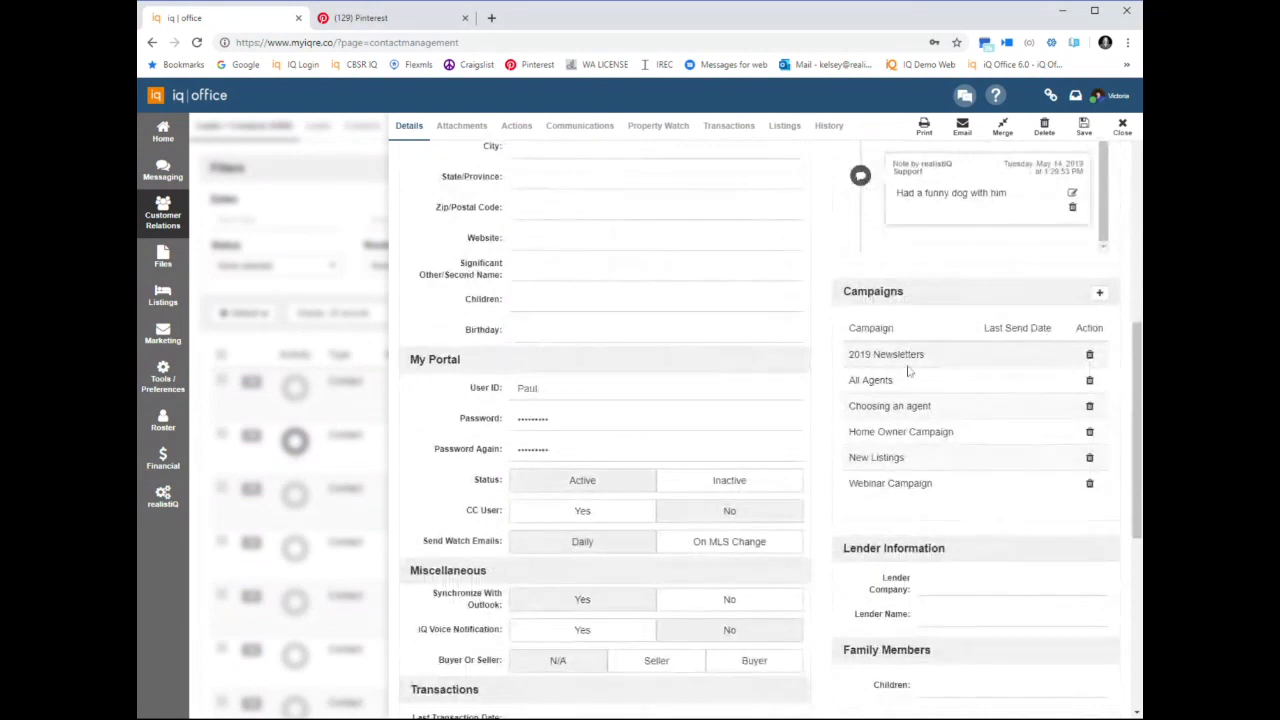
{"action": "scroll", "coordinate": [1037, 540], "scroll_direction": "down", "scroll_amount": 3}
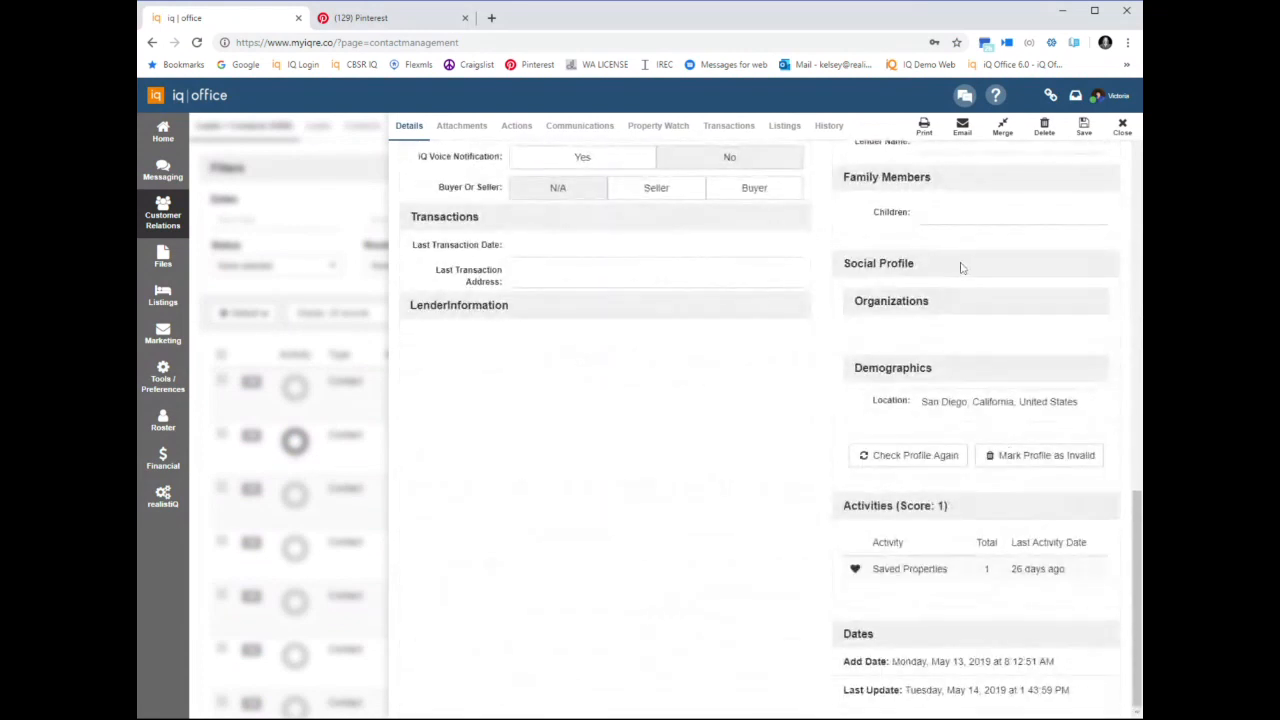
{"action": "left_click_drag", "start_coordinate": [845, 262], "coordinate": [967, 269]}
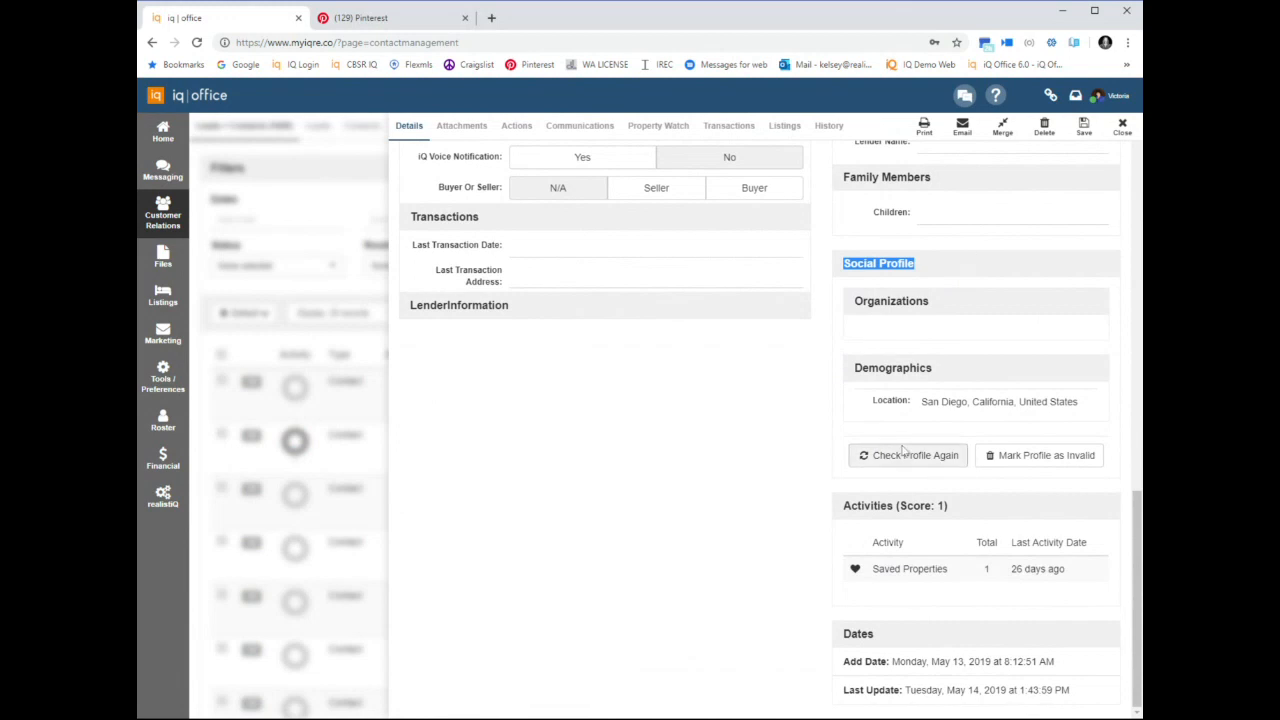
Switch to the CBSR IQ site and view the record of the topmost contact under Recent Contact Activity
{"action": "left_click", "coordinate": [362, 18]}
{"action": "left_click", "coordinate": [352, 65]}
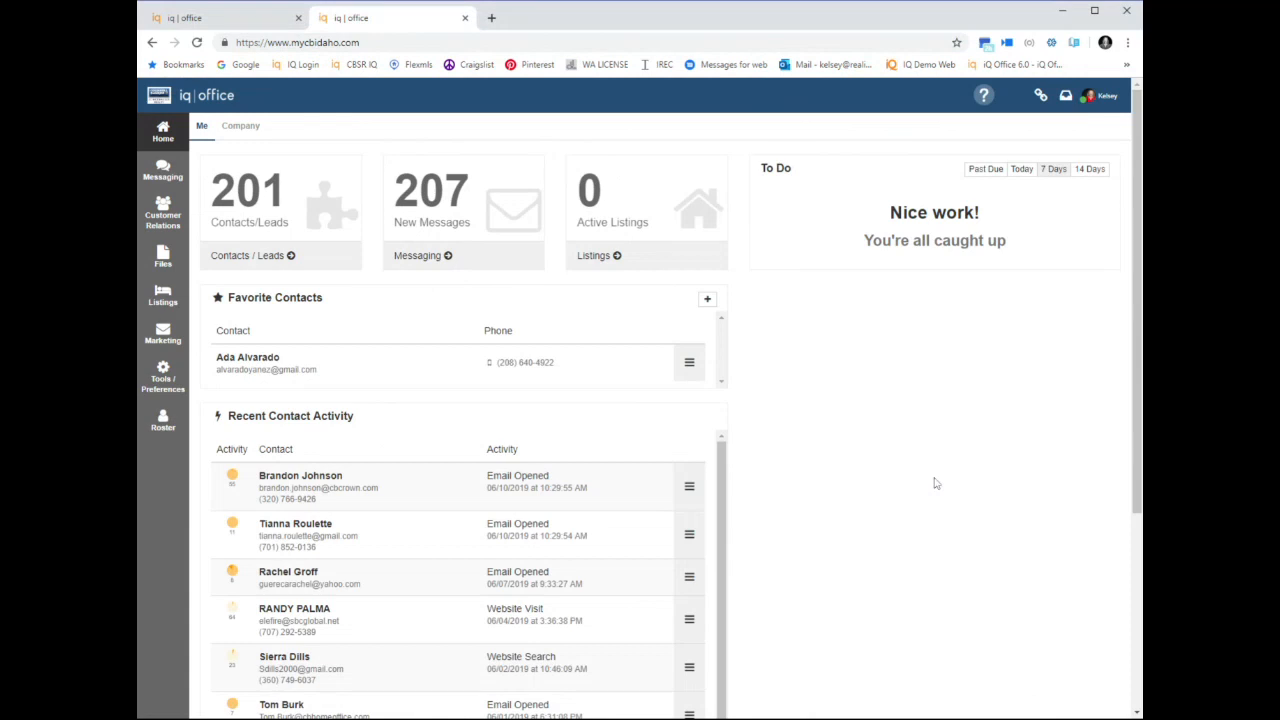
{"action": "left_click", "coordinate": [689, 486]}
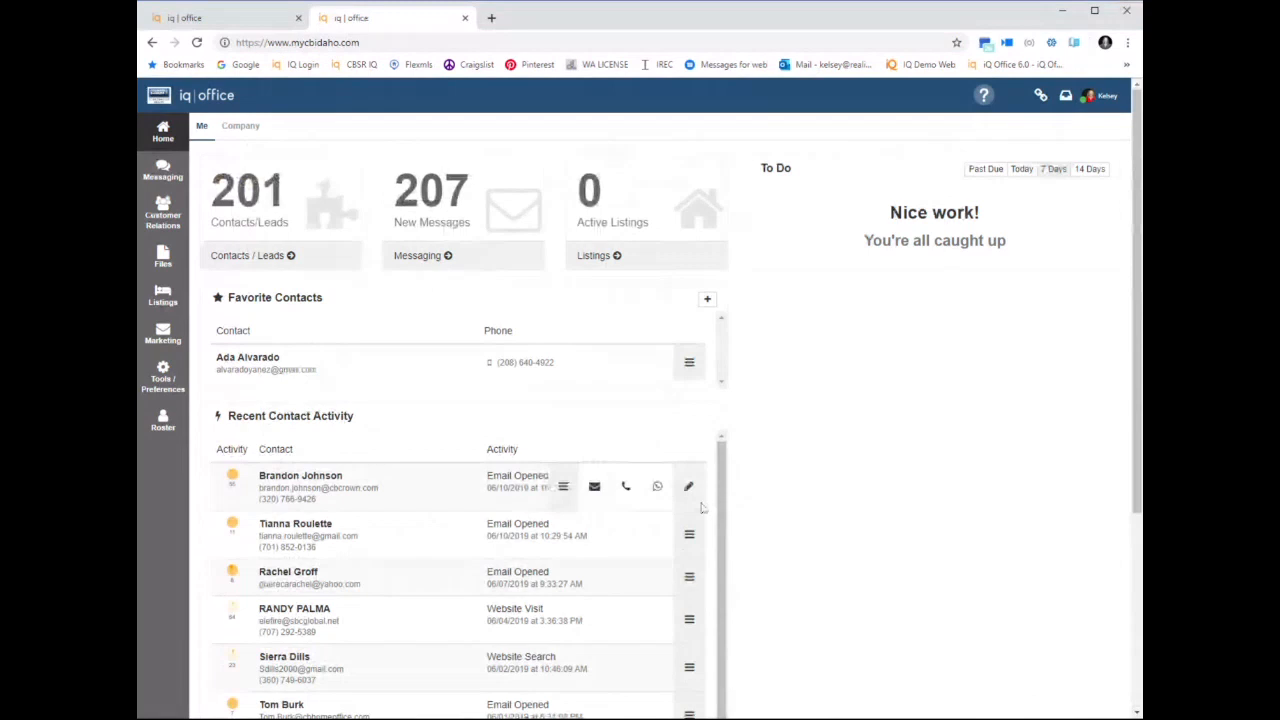
{"action": "left_click", "coordinate": [688, 486]}
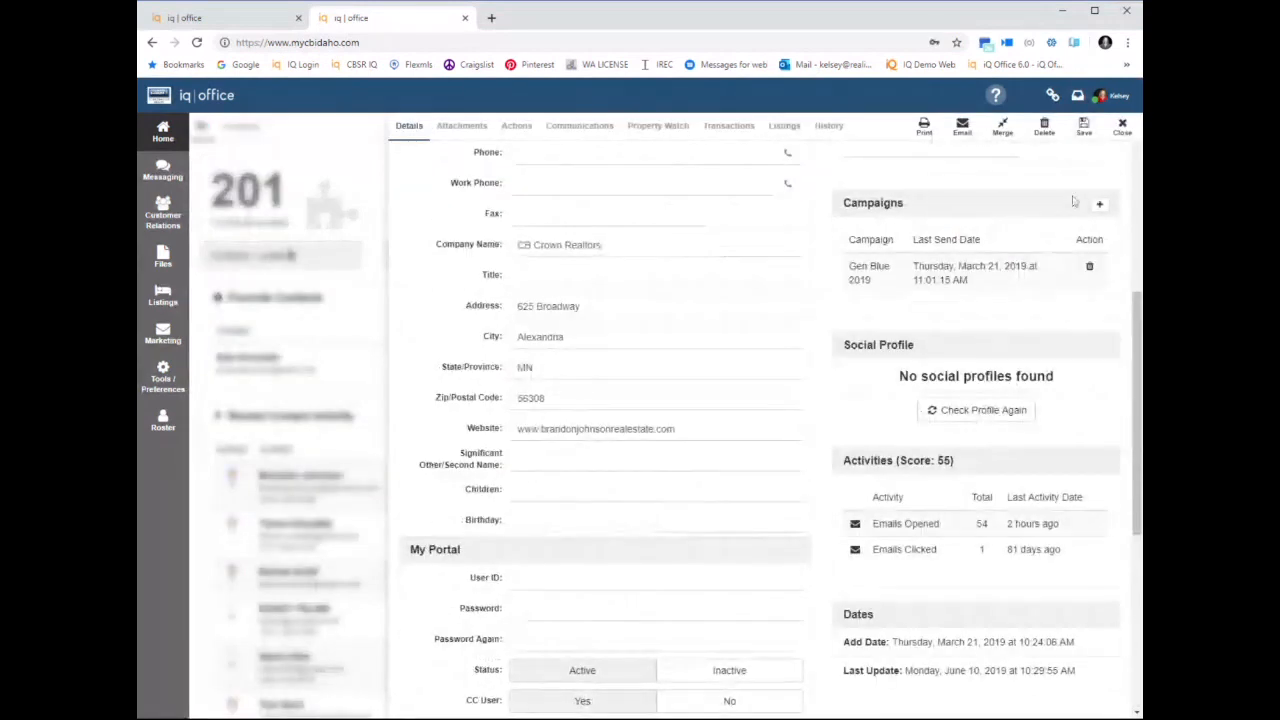
{"action": "left_click", "coordinate": [1122, 128]}
Examine a lead's notes and social profile in the CBSR leads list, and close that site to return to the first iq office account
{"action": "left_click", "coordinate": [260, 255]}
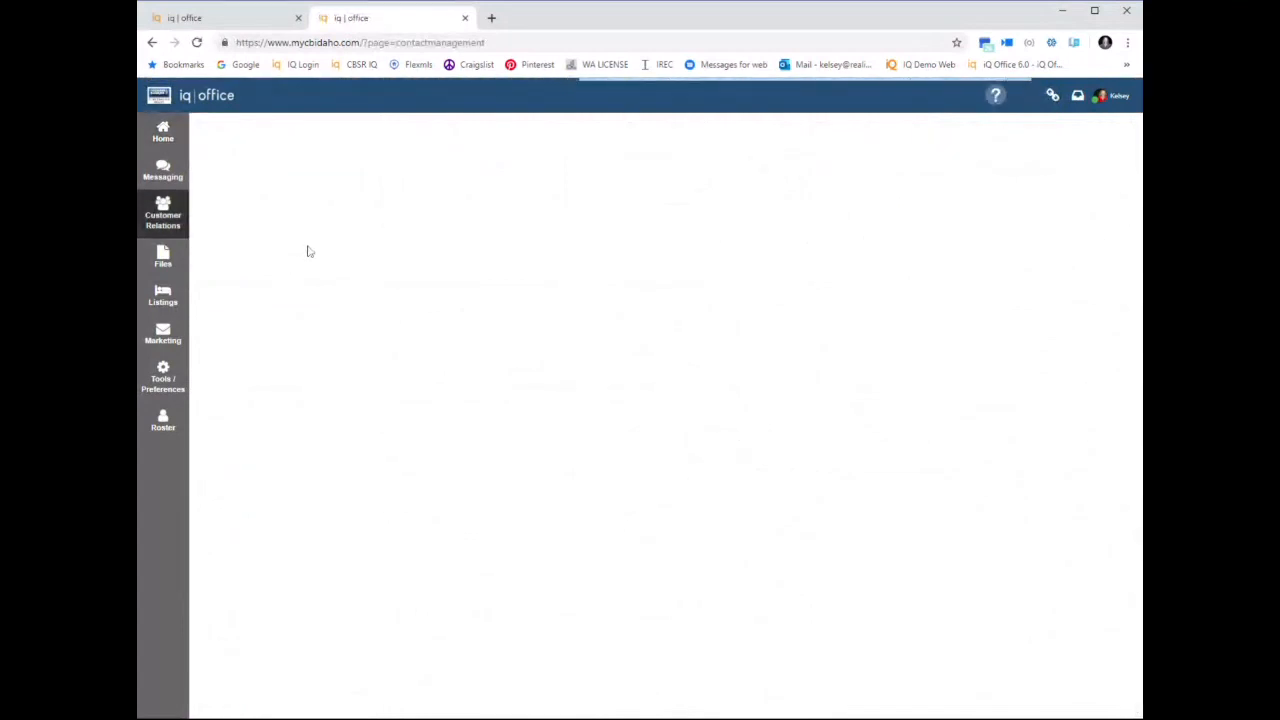
{"action": "left_click", "coordinate": [296, 126]}
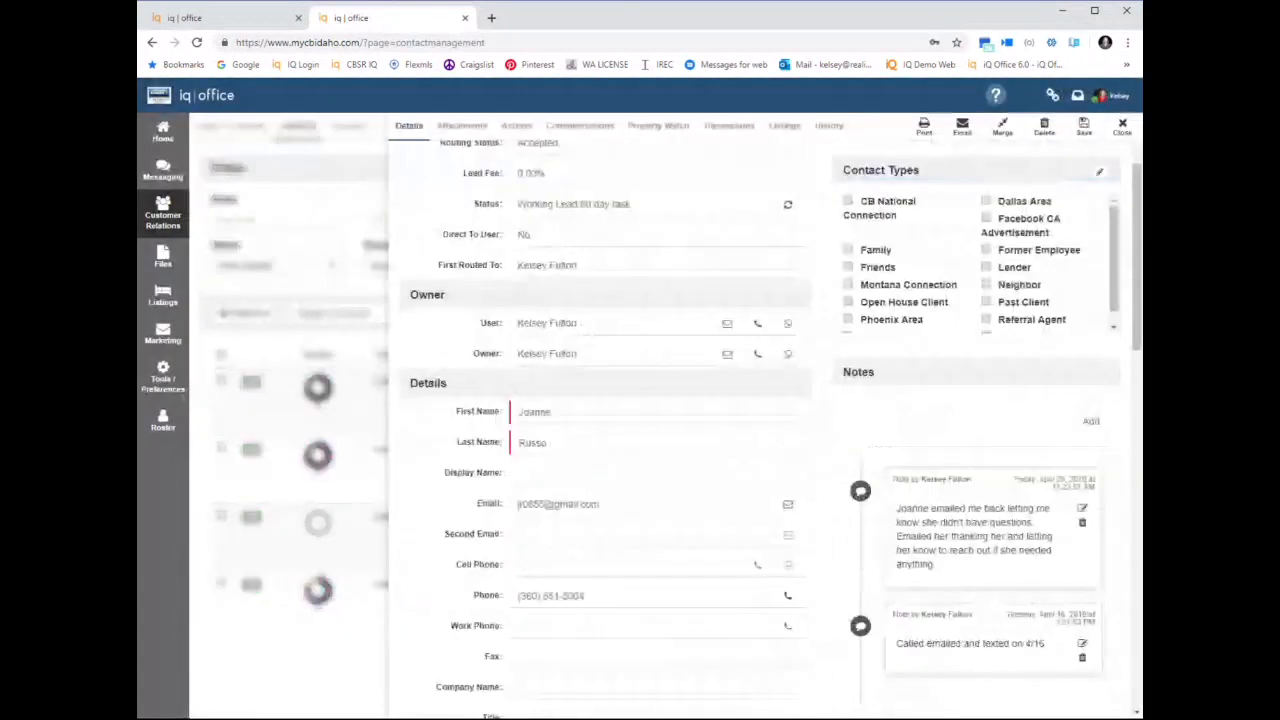
{"action": "scroll", "coordinate": [1000, 650], "scroll_direction": "down", "scroll_amount": 8}
{"action": "scroll", "coordinate": [1137, 641], "scroll_direction": "down", "scroll_amount": 4}
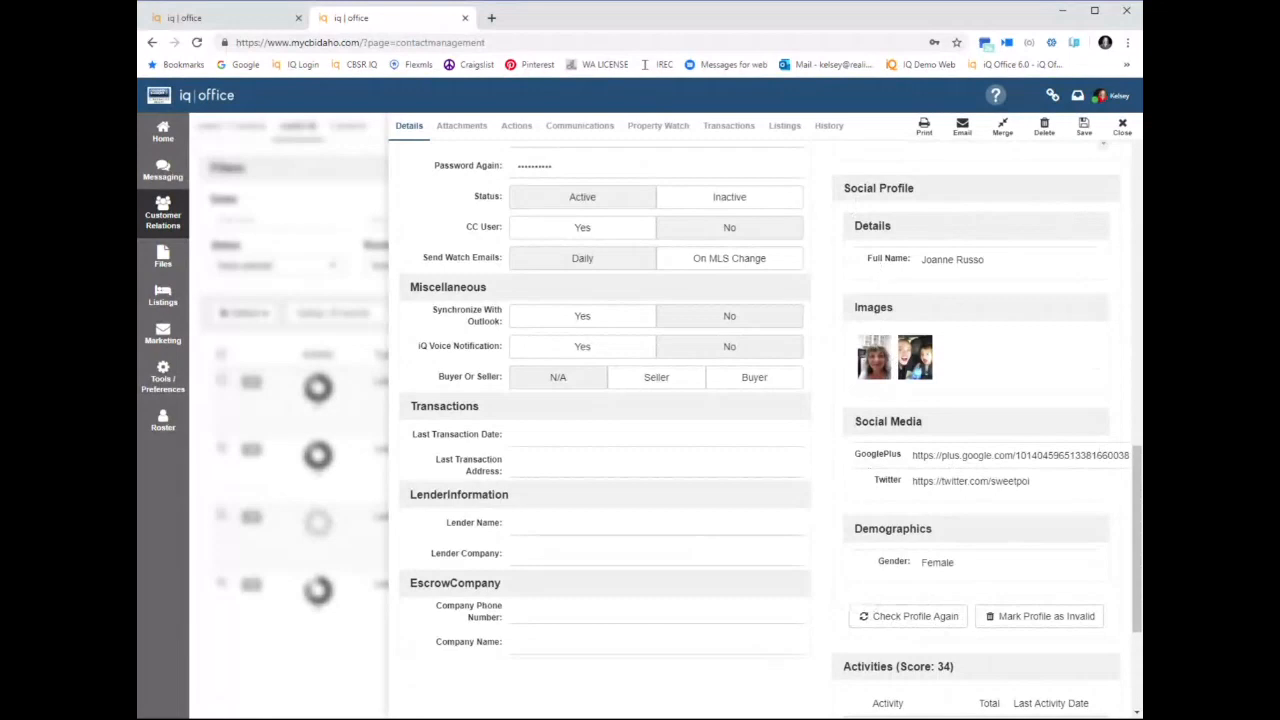
{"action": "left_click", "coordinate": [197, 20]}
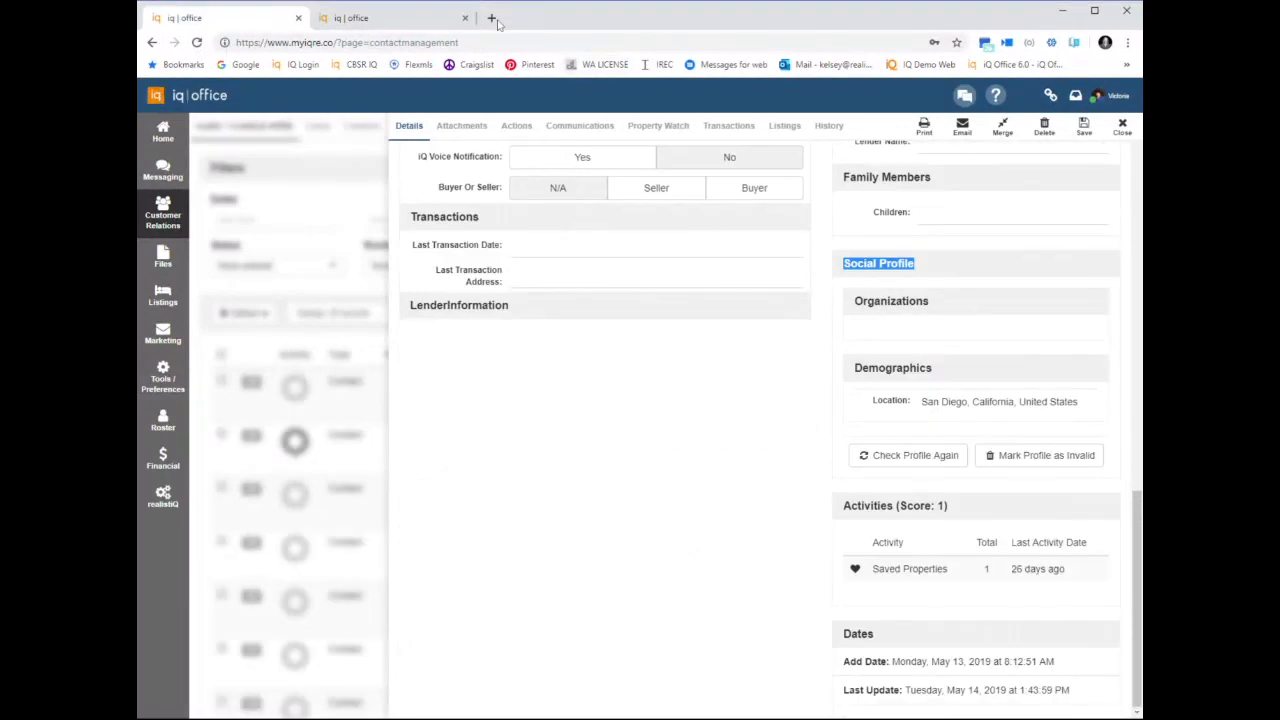
{"action": "left_click", "coordinate": [465, 18]}
Review the Community Garage Sale contact's portal settings, attachments, communications and property watch results
{"action": "scroll", "coordinate": [712, 438], "scroll_direction": "up", "scroll_amount": 1}
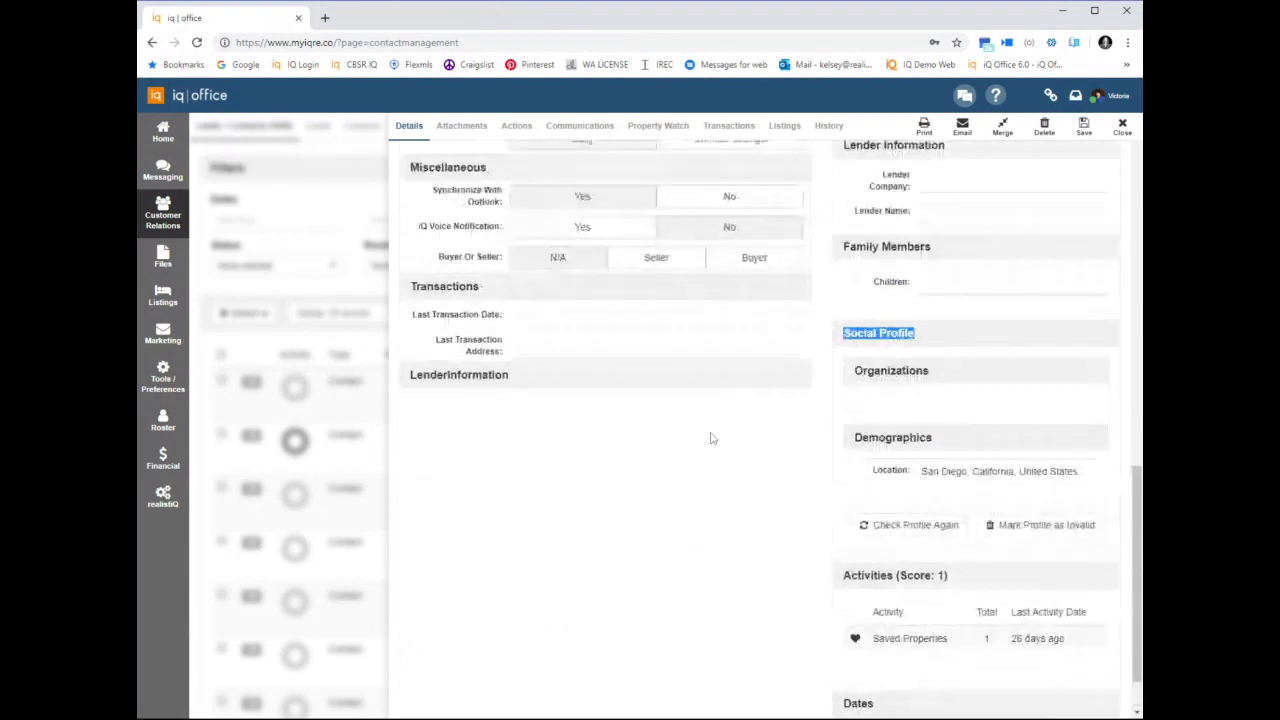
{"action": "scroll", "coordinate": [630, 408], "scroll_direction": "up", "scroll_amount": 4}
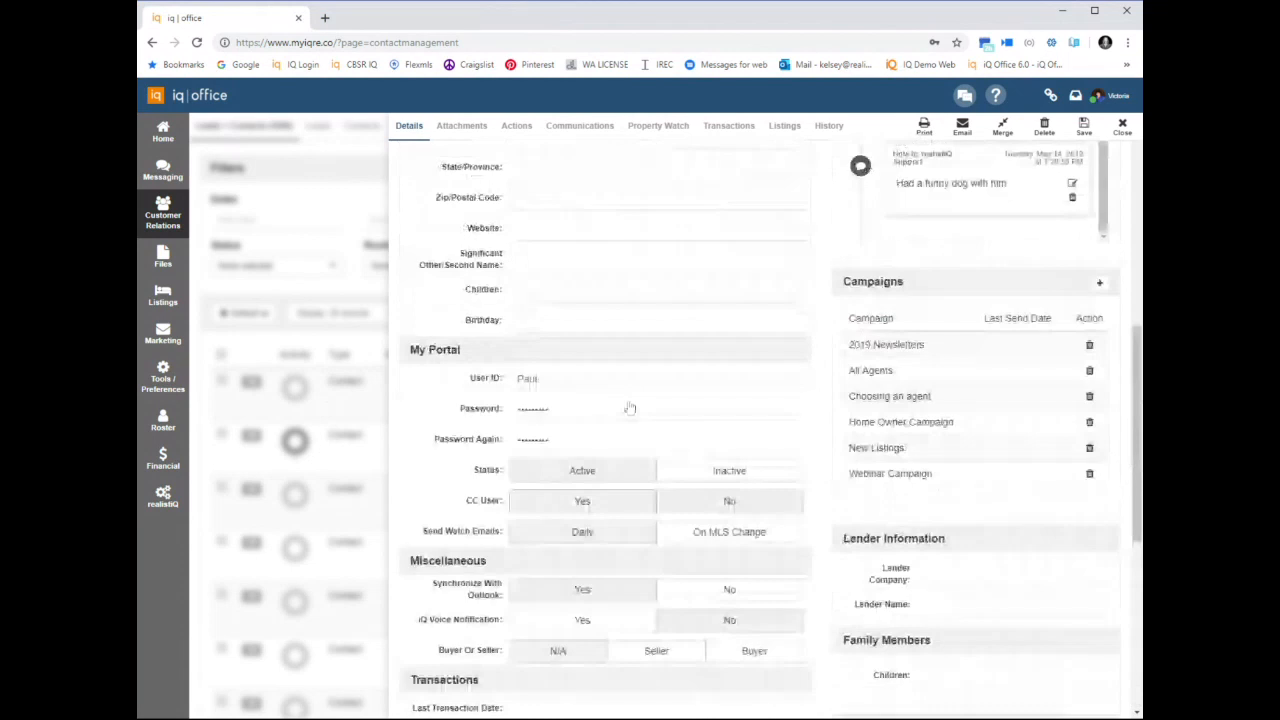
{"action": "left_click", "coordinate": [461, 126]}
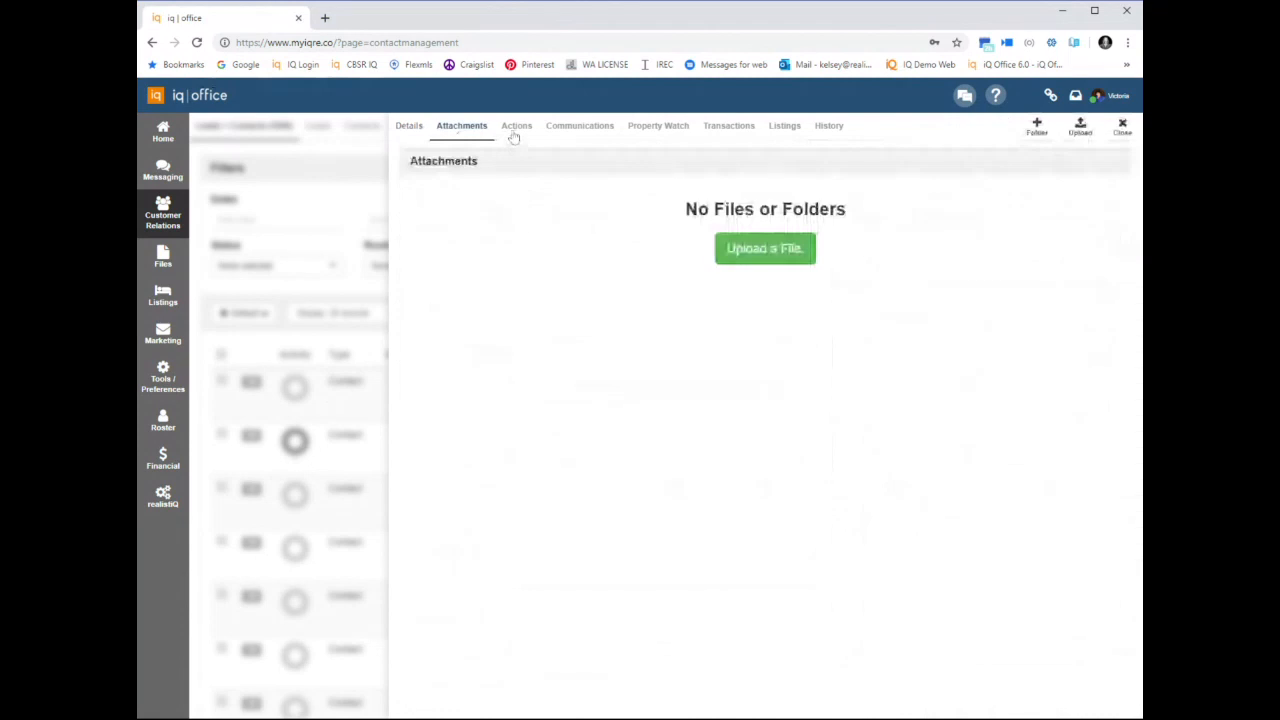
{"action": "left_click", "coordinate": [577, 133]}
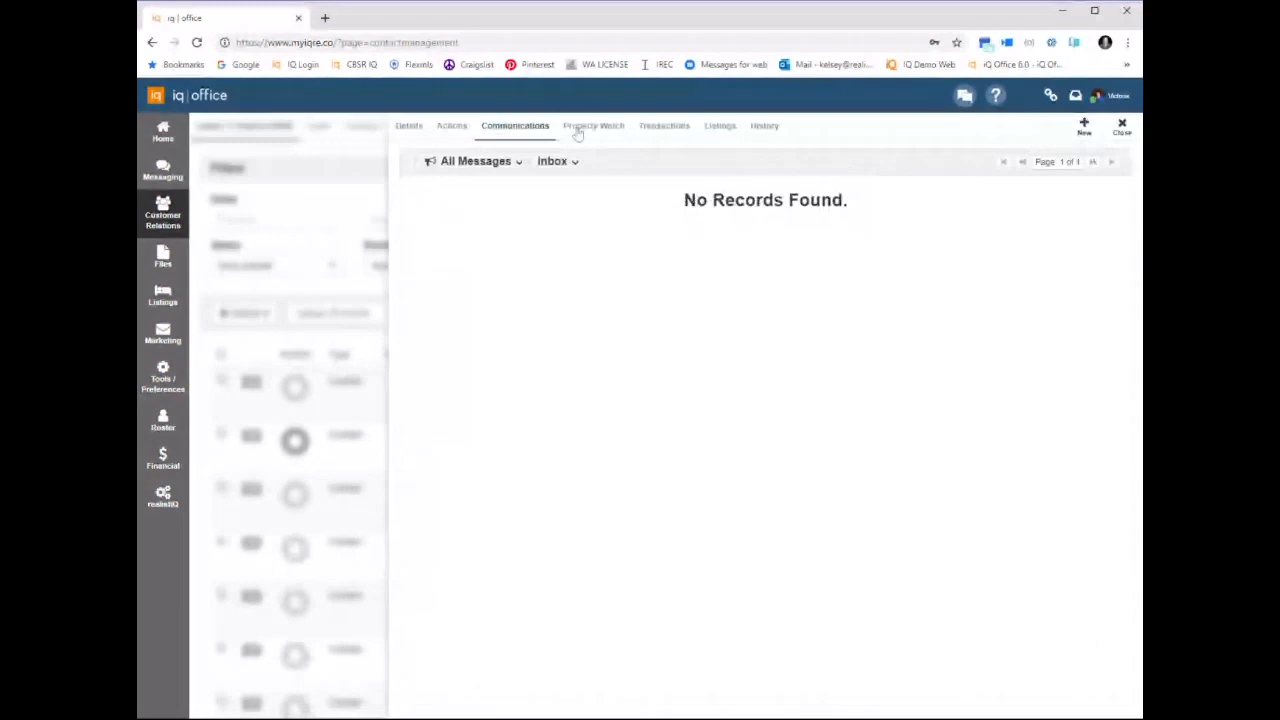
{"action": "left_click", "coordinate": [578, 131]}
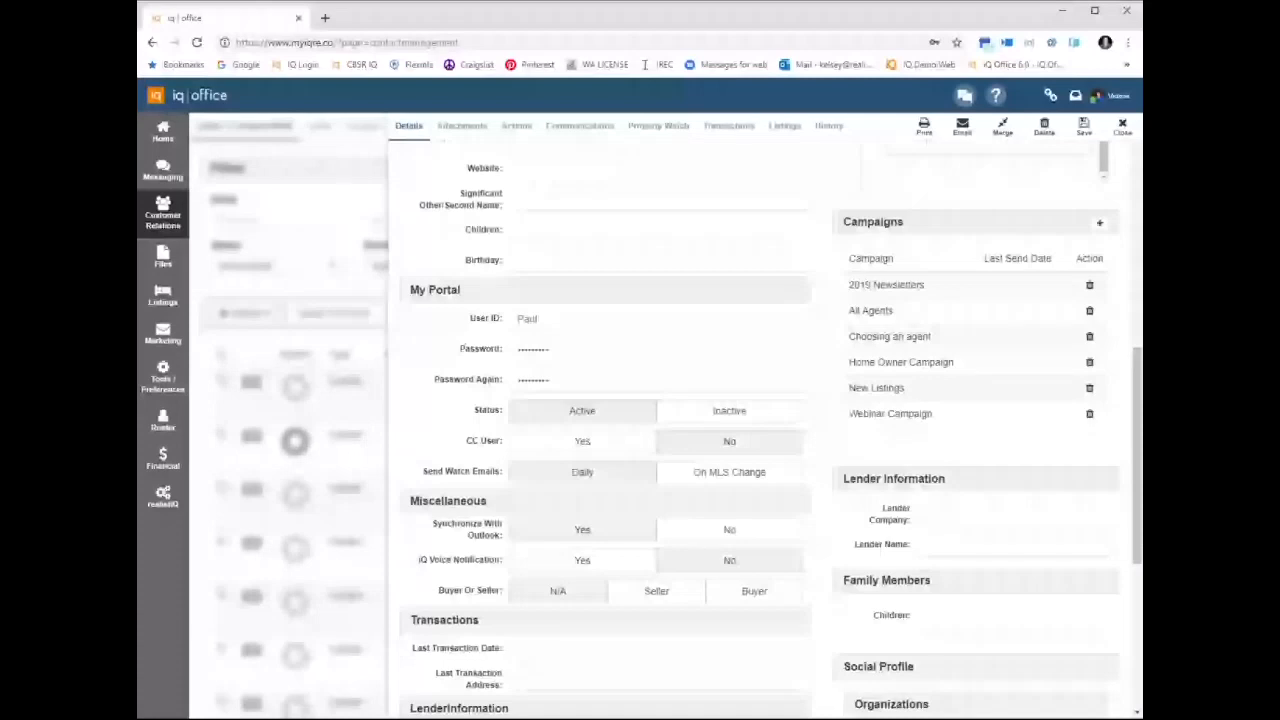
{"action": "left_click", "coordinate": [658, 126]}
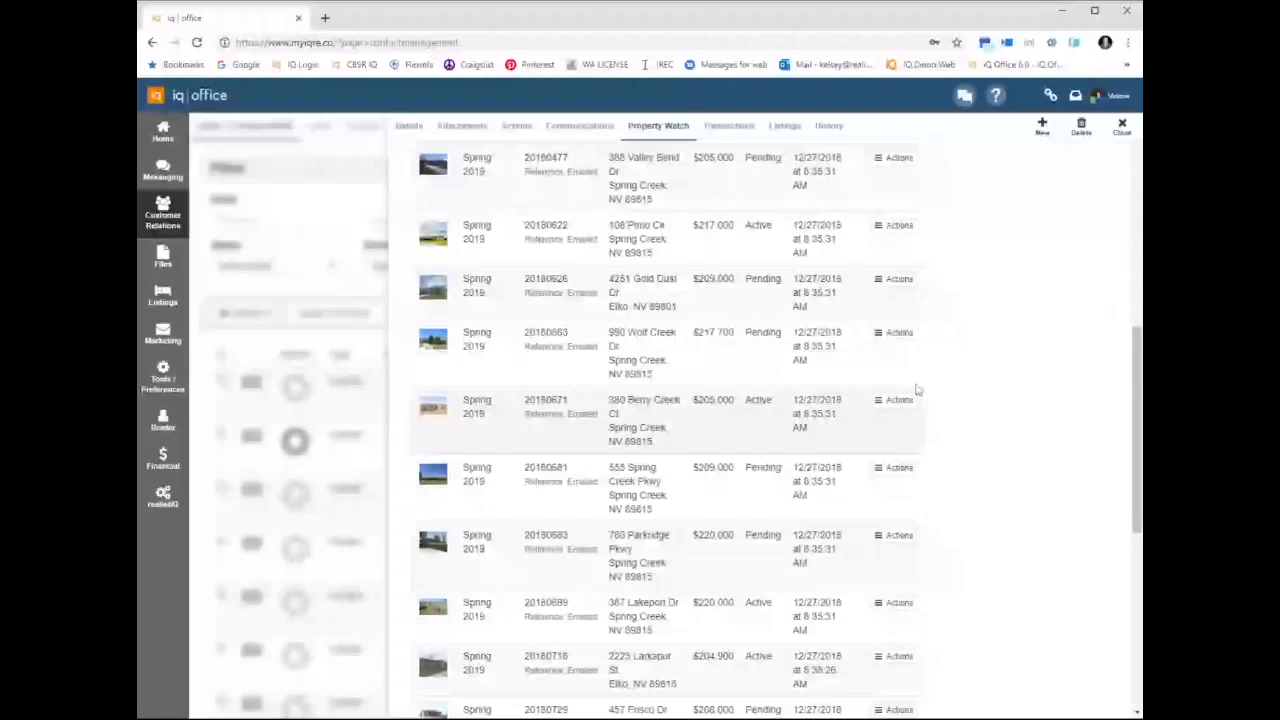
Open the iqre.co website separately, enter My Portal, and view the client's saved property searches
{"action": "left_click", "coordinate": [324, 17]}
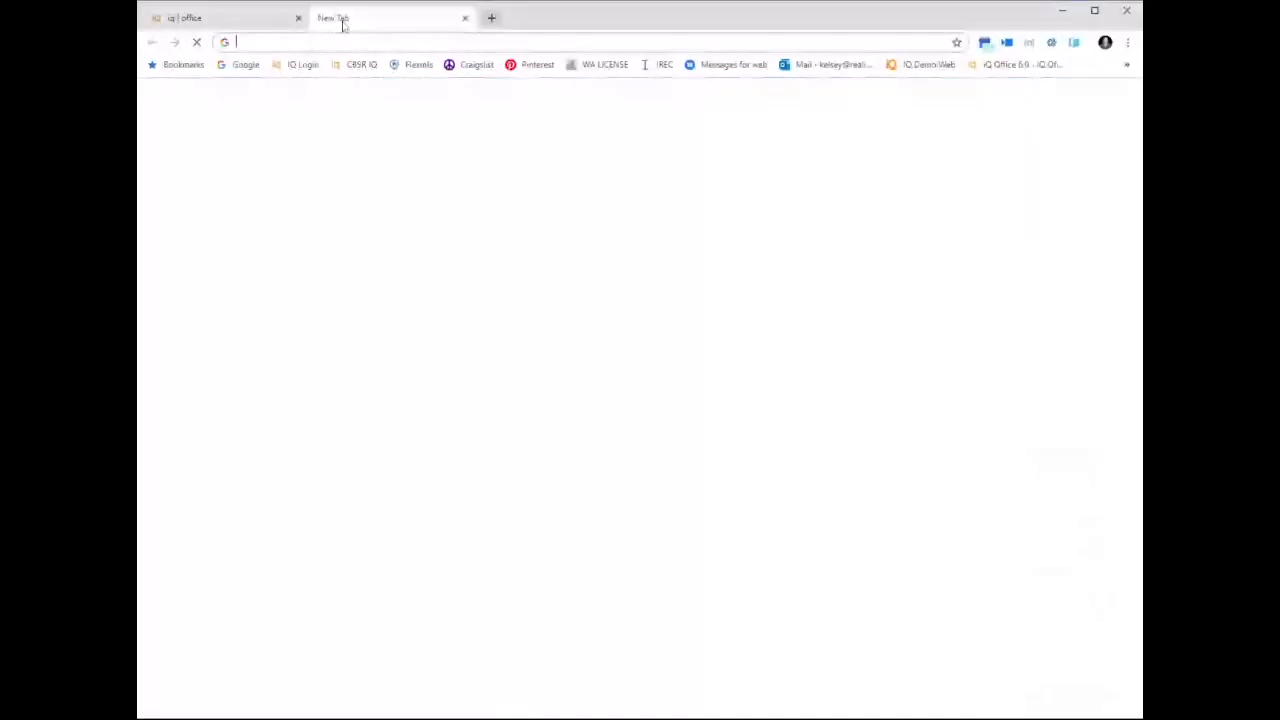
{"action": "type", "text": "iqre.co"}
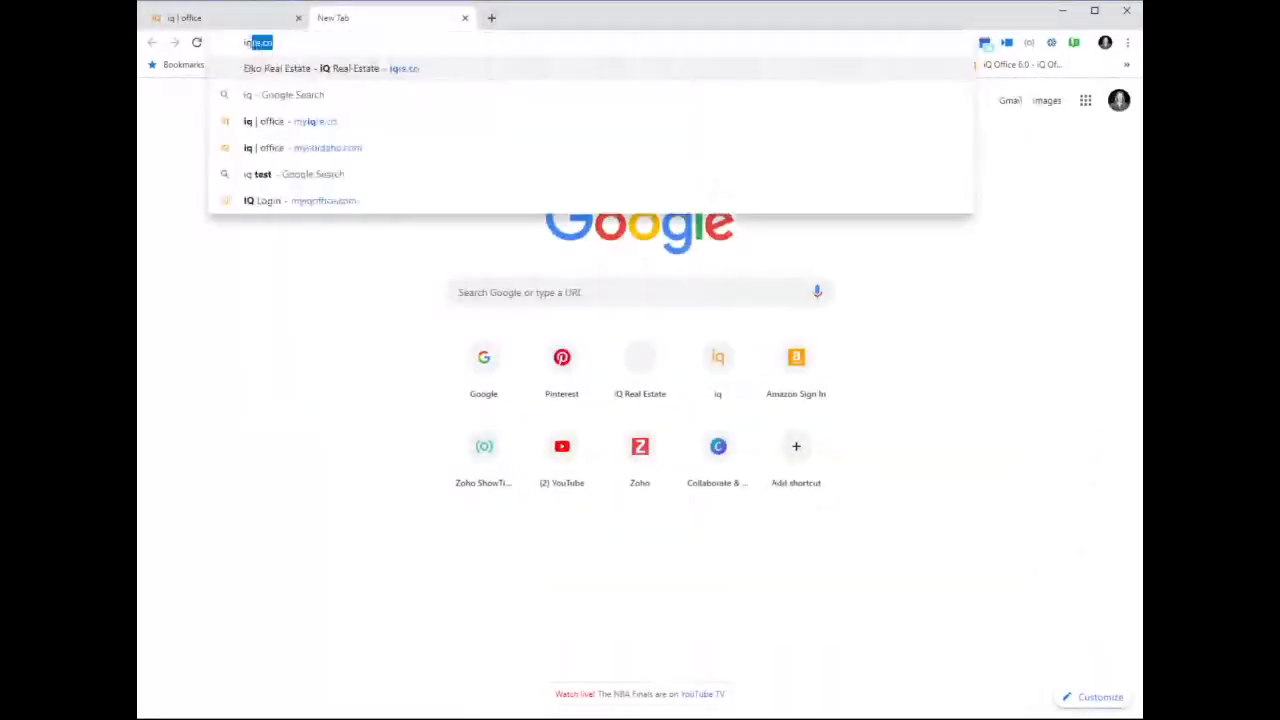
{"action": "key", "text": "Return"}
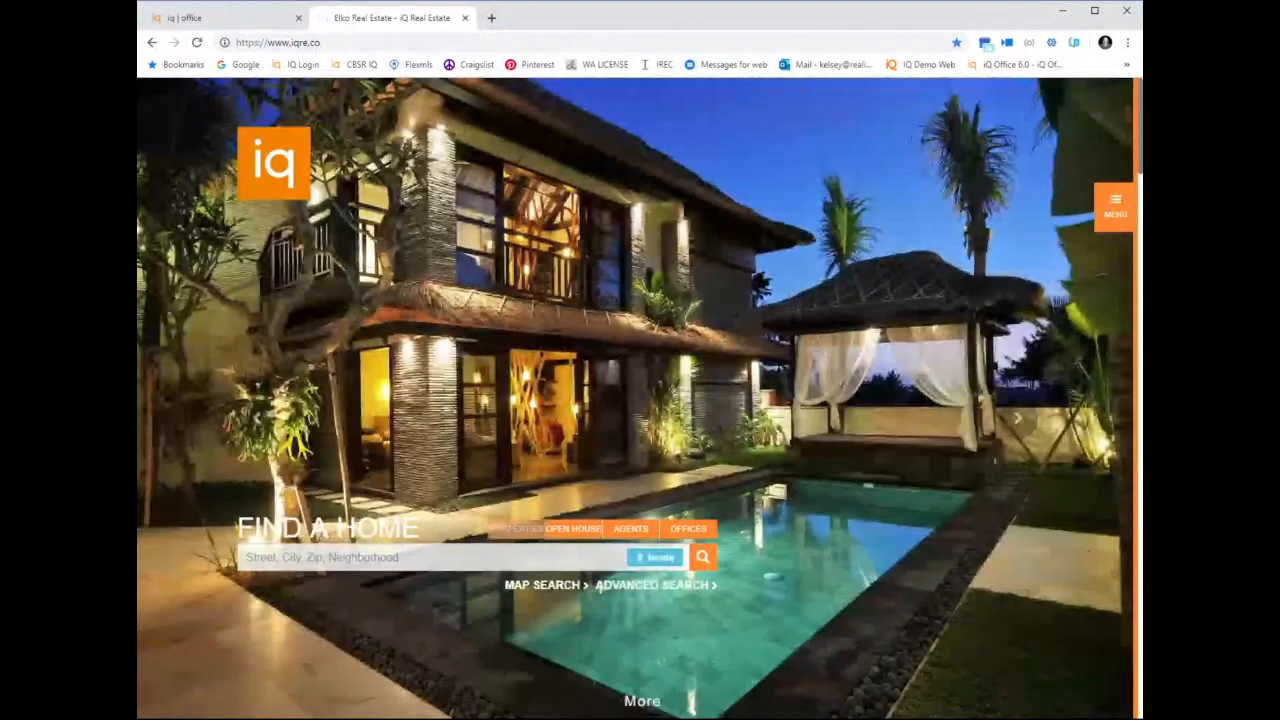
{"action": "left_click", "coordinate": [1115, 205]}
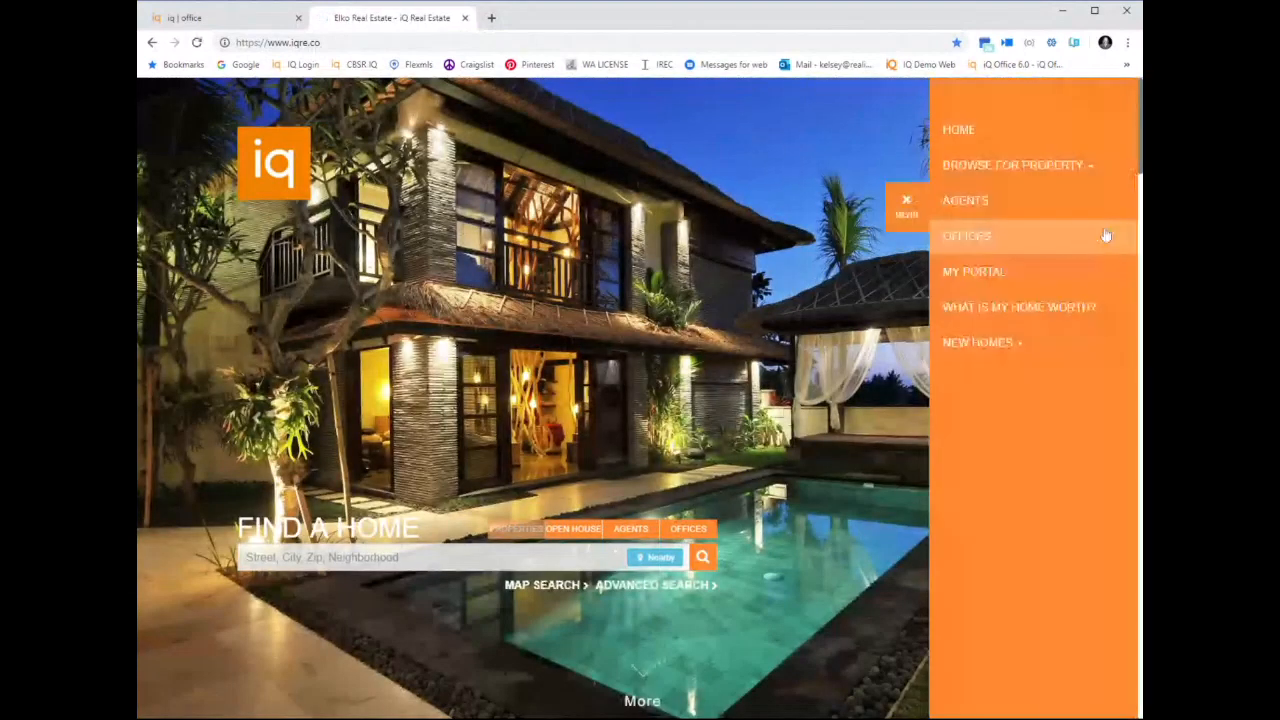
{"action": "left_click", "coordinate": [1051, 272]}
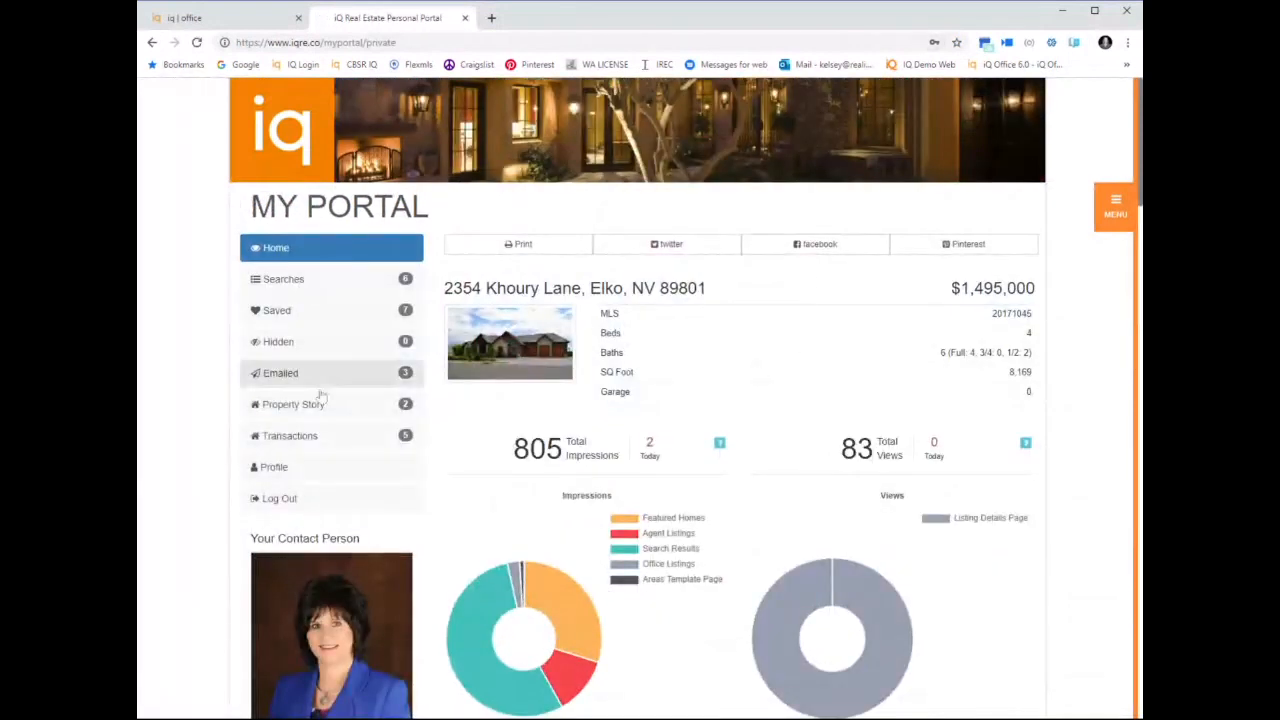
{"action": "left_click", "coordinate": [311, 326]}
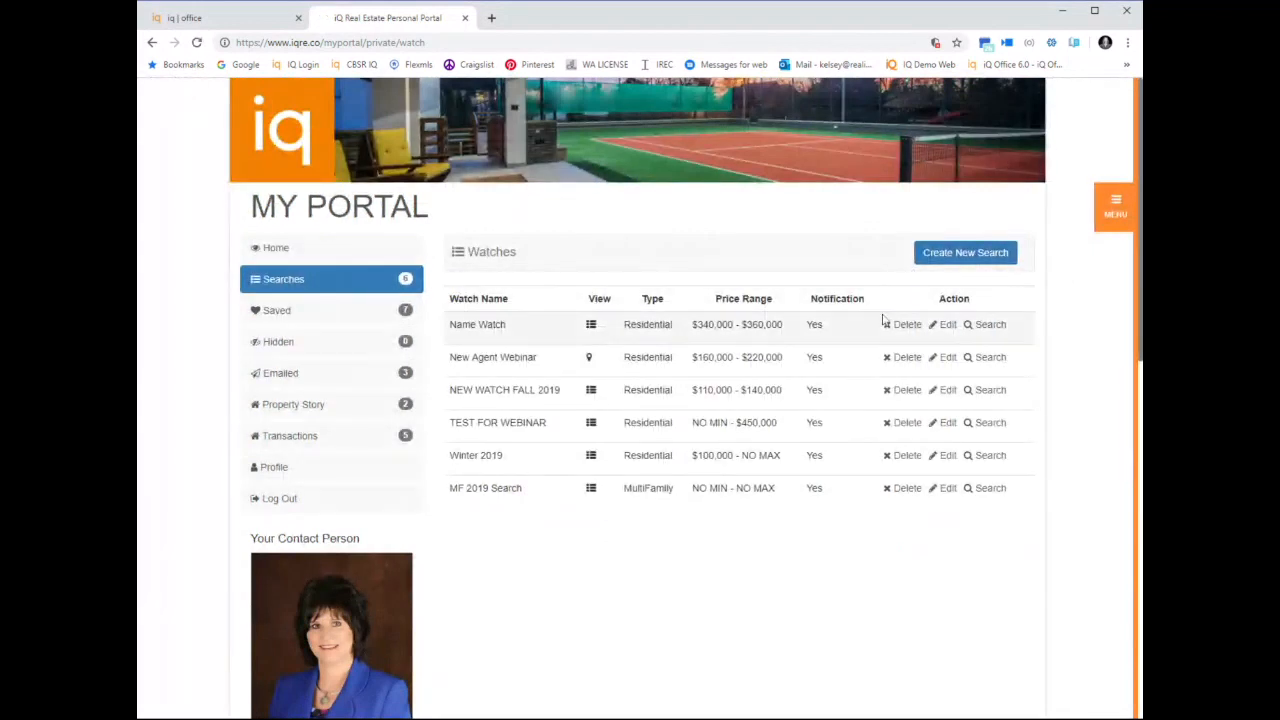
Open the Name Watch search for editing in My Portal, and return to iq office to close the new watch form
{"action": "left_click", "coordinate": [950, 331]}
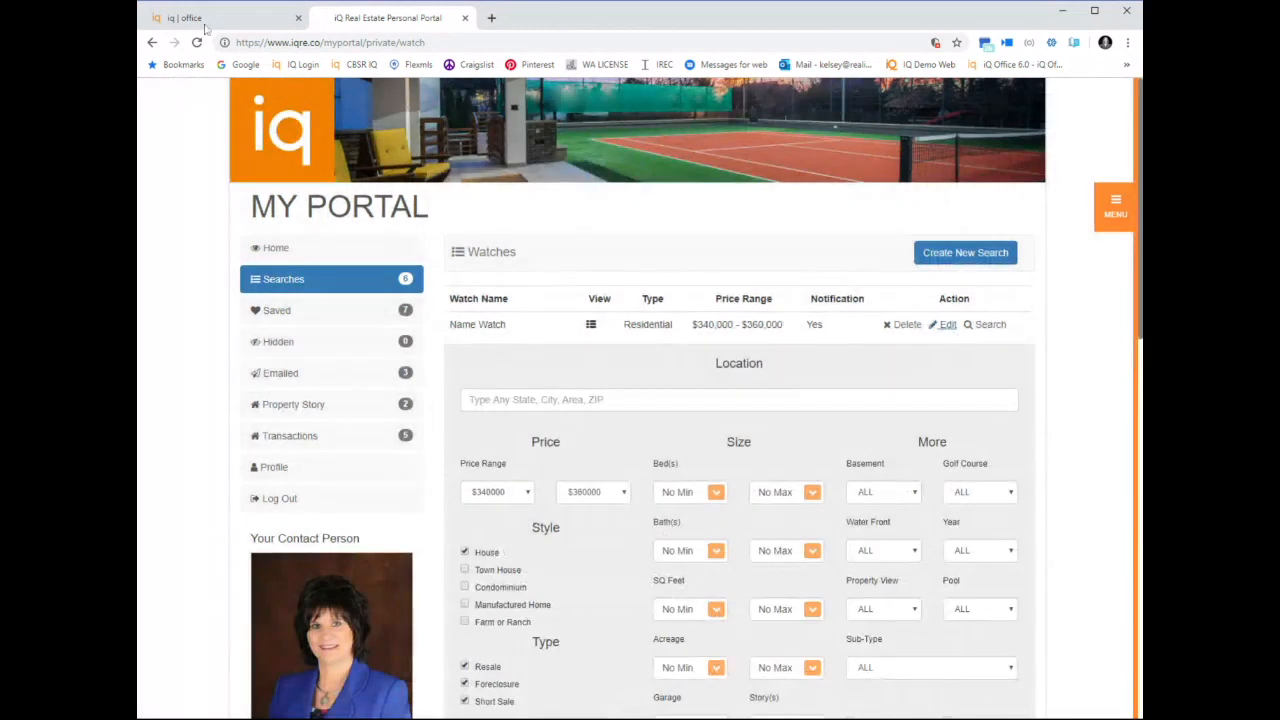
{"action": "left_click", "coordinate": [165, 20]}
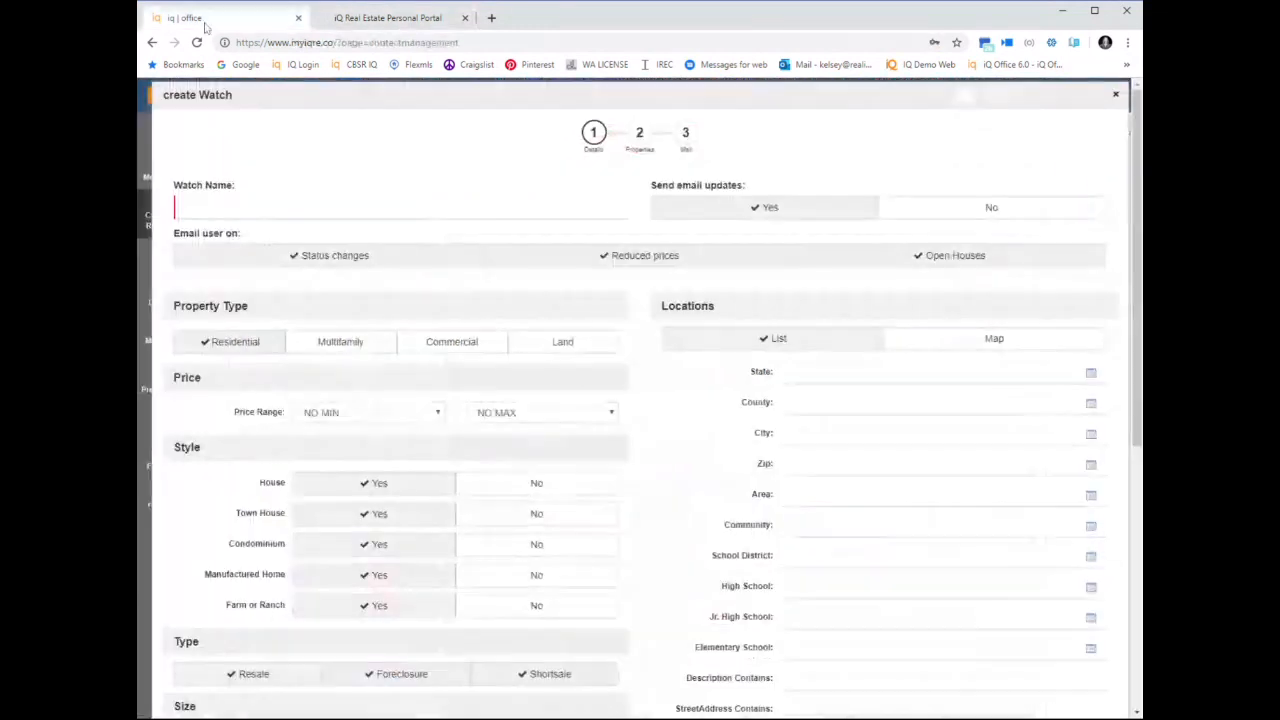
{"action": "left_click", "coordinate": [1115, 94]}
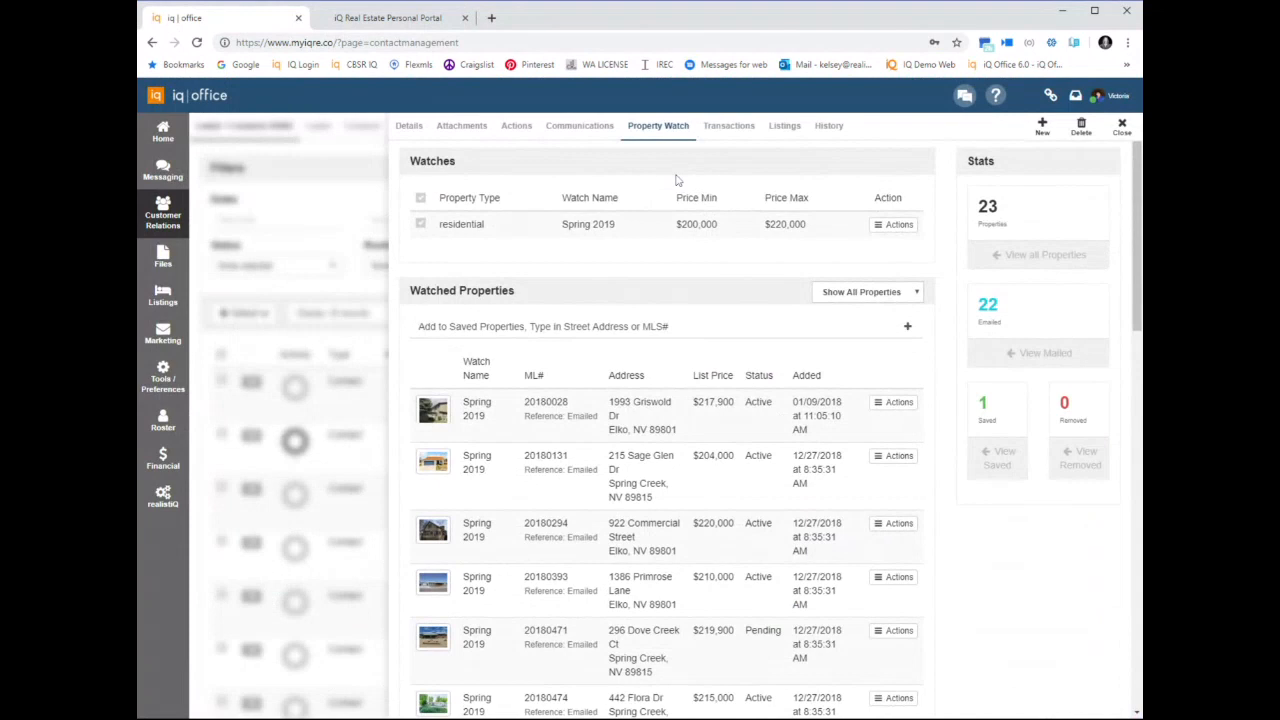
Review the Community Garage Sale contact's details, from the My Portal settings and campaigns down to social profile, activities and dates
{"action": "left_click", "coordinate": [398, 126]}
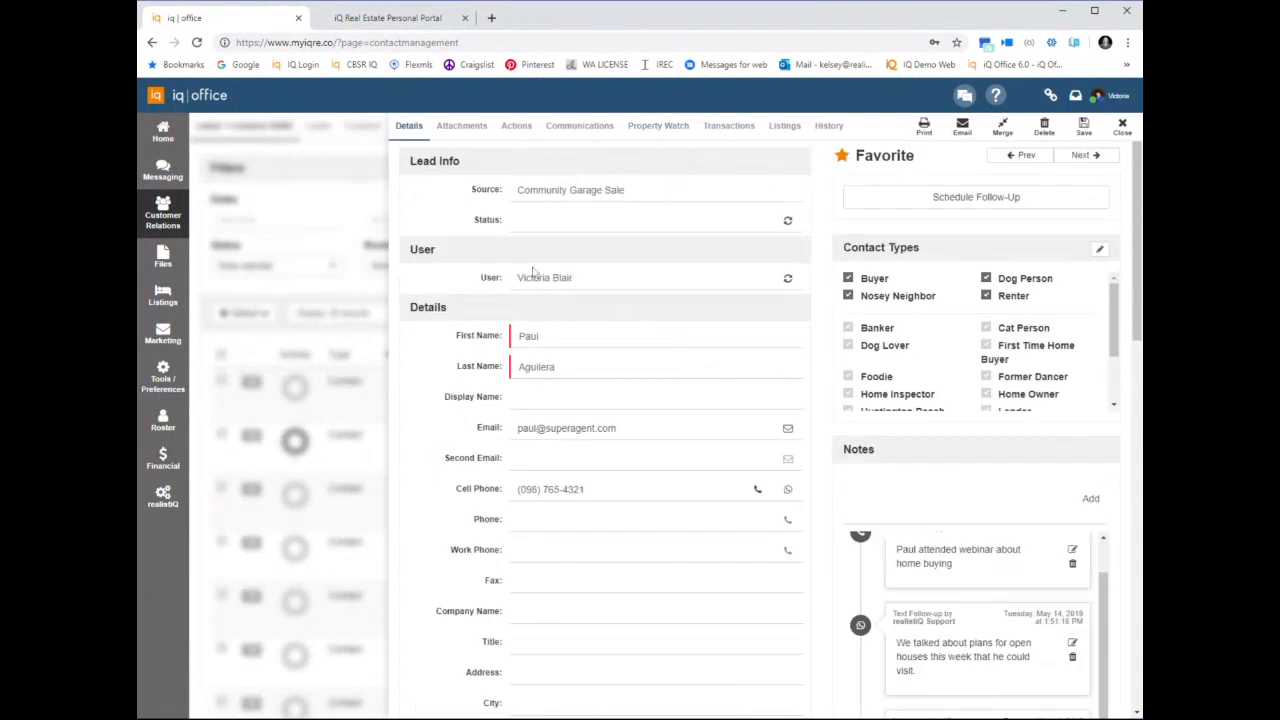
{"action": "scroll", "coordinate": [593, 483], "scroll_direction": "down", "scroll_amount": 6}
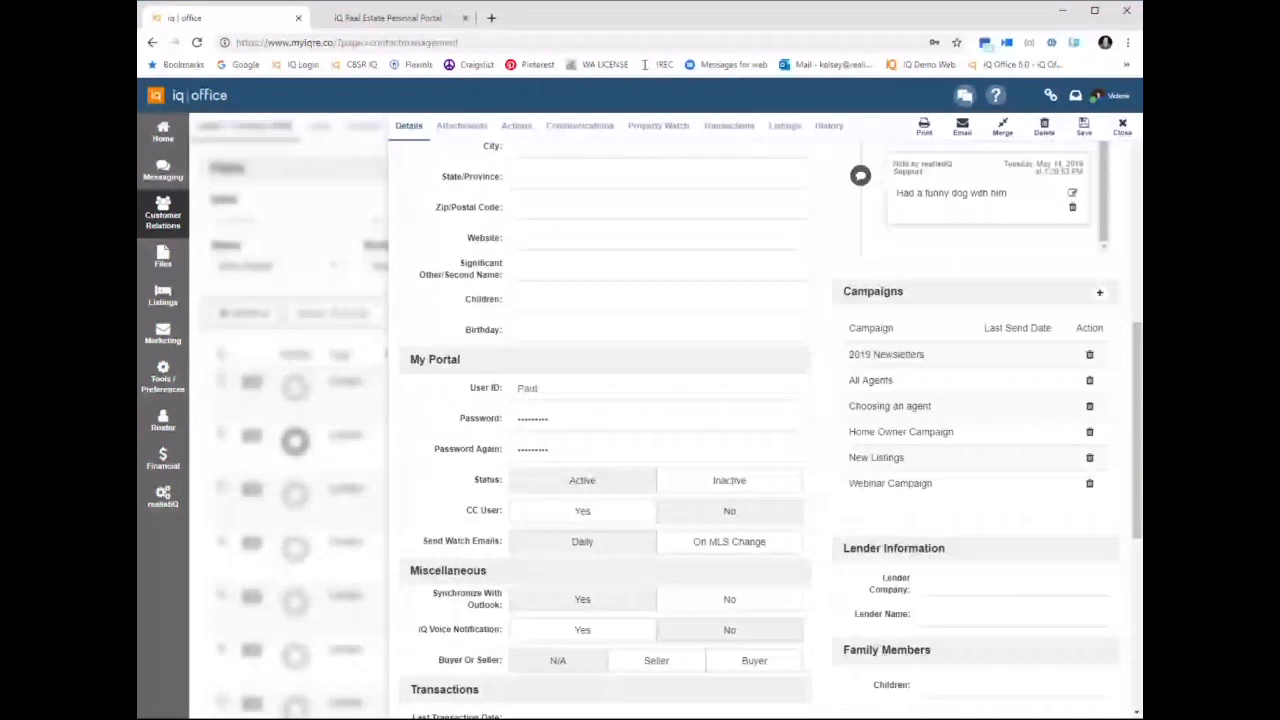
{"action": "scroll", "coordinate": [1003, 543], "scroll_direction": "up", "scroll_amount": 3}
{"action": "scroll", "coordinate": [1003, 543], "scroll_direction": "down", "scroll_amount": 3}
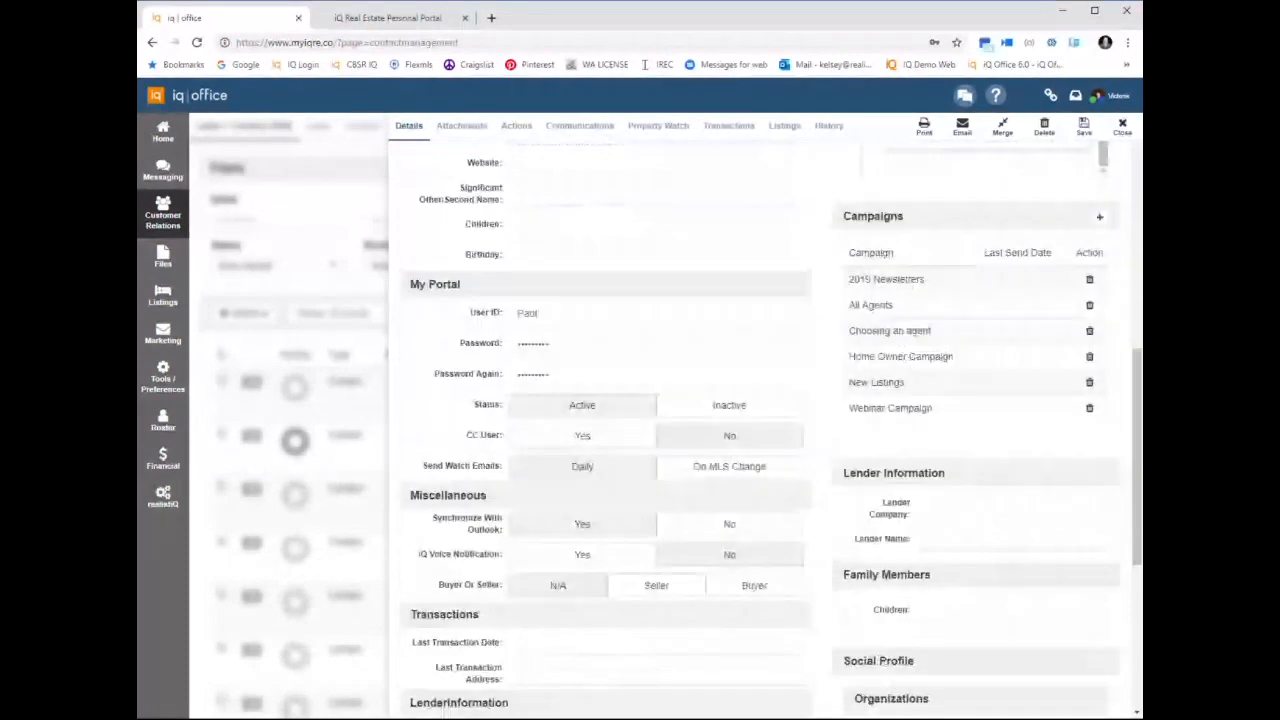
{"action": "scroll", "coordinate": [880, 523], "scroll_direction": "down", "scroll_amount": 4}
{"action": "left_click_drag", "start_coordinate": [841, 507], "coordinate": [974, 560]}
{"action": "left_click", "coordinate": [966, 577]}
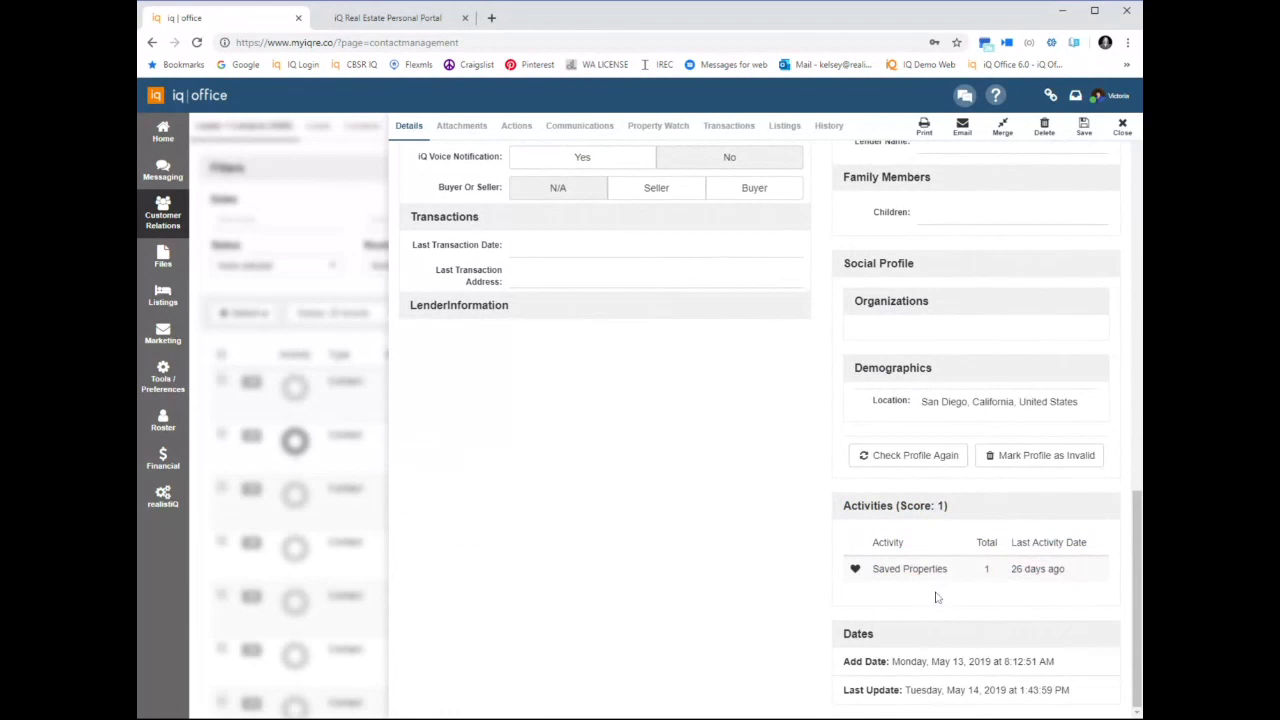
View the contact's listings, and examine the listing traffic statistics and similar properties on the My Portal home page
{"action": "left_click", "coordinate": [784, 125]}
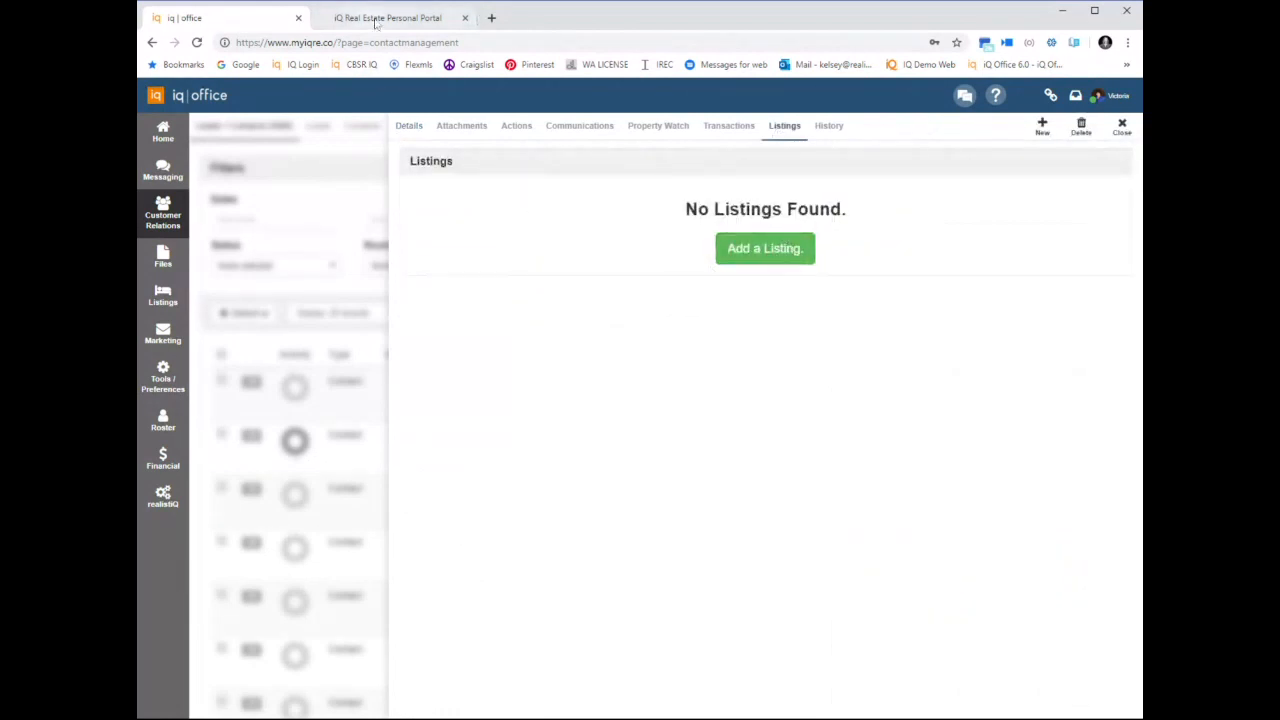
{"action": "left_click", "coordinate": [377, 19]}
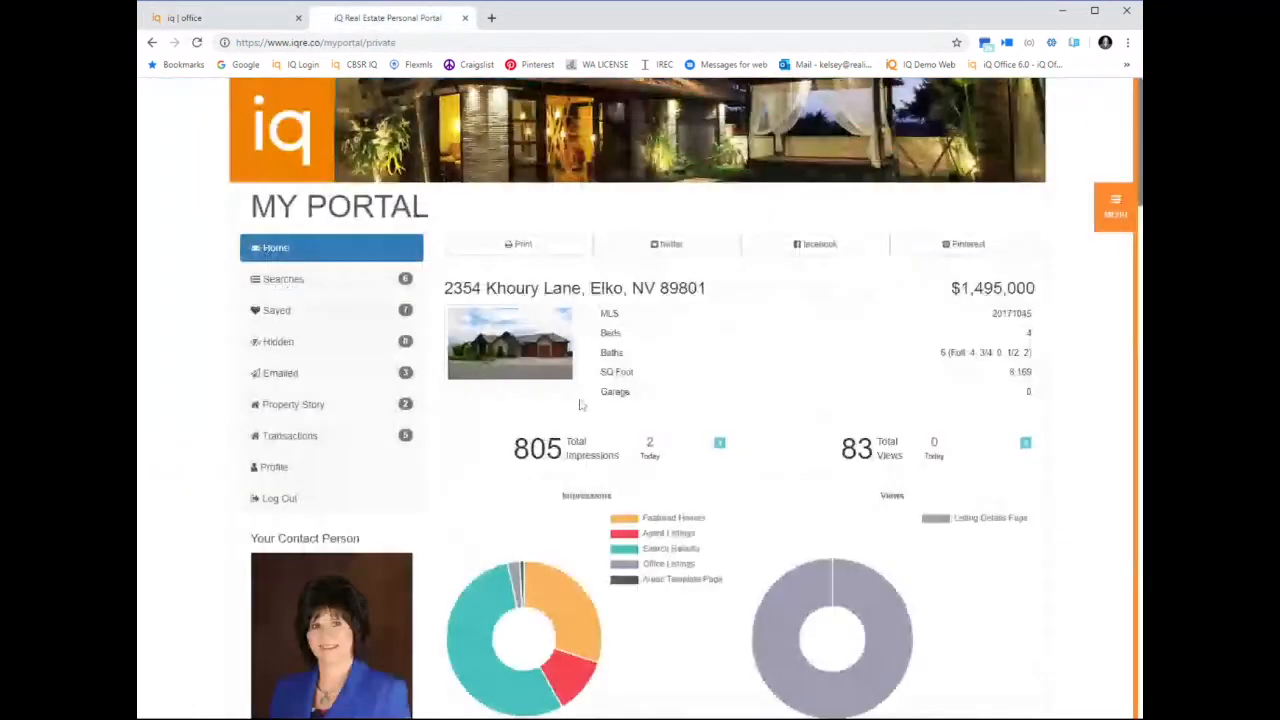
{"action": "scroll", "coordinate": [579, 404], "scroll_direction": "down", "scroll_amount": 10}
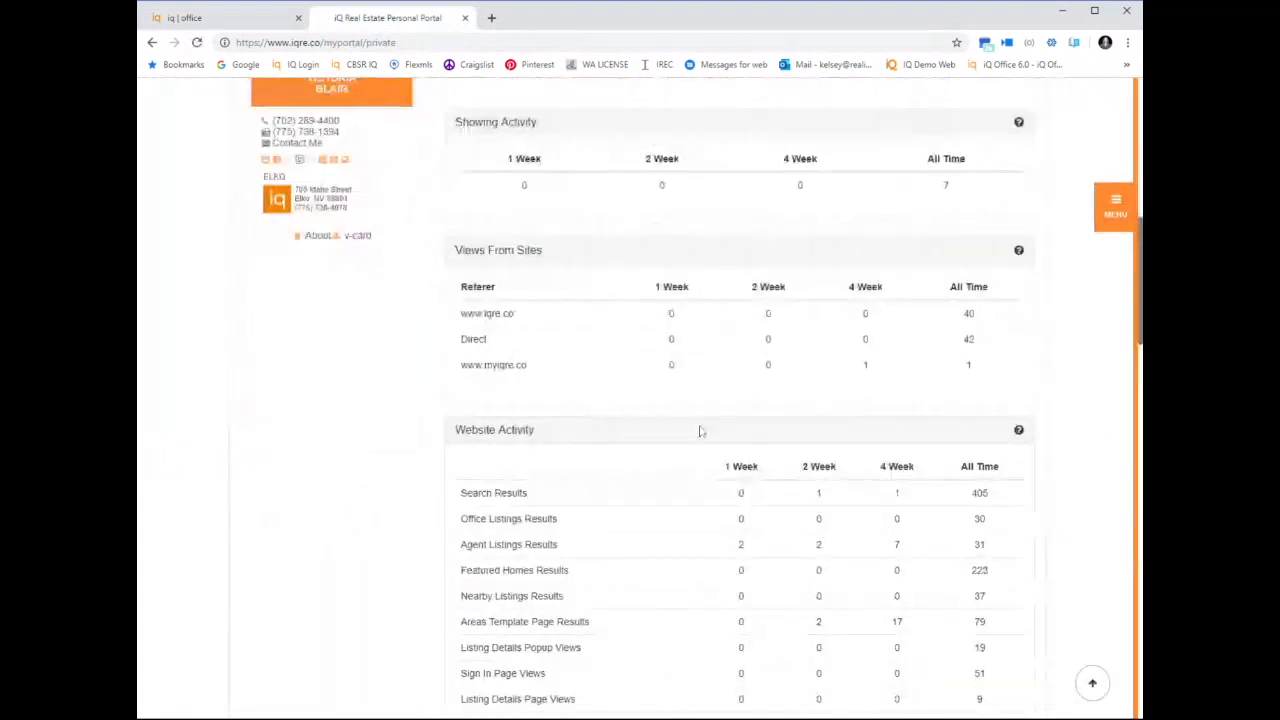
{"action": "scroll", "coordinate": [700, 430], "scroll_direction": "down", "scroll_amount": 2}
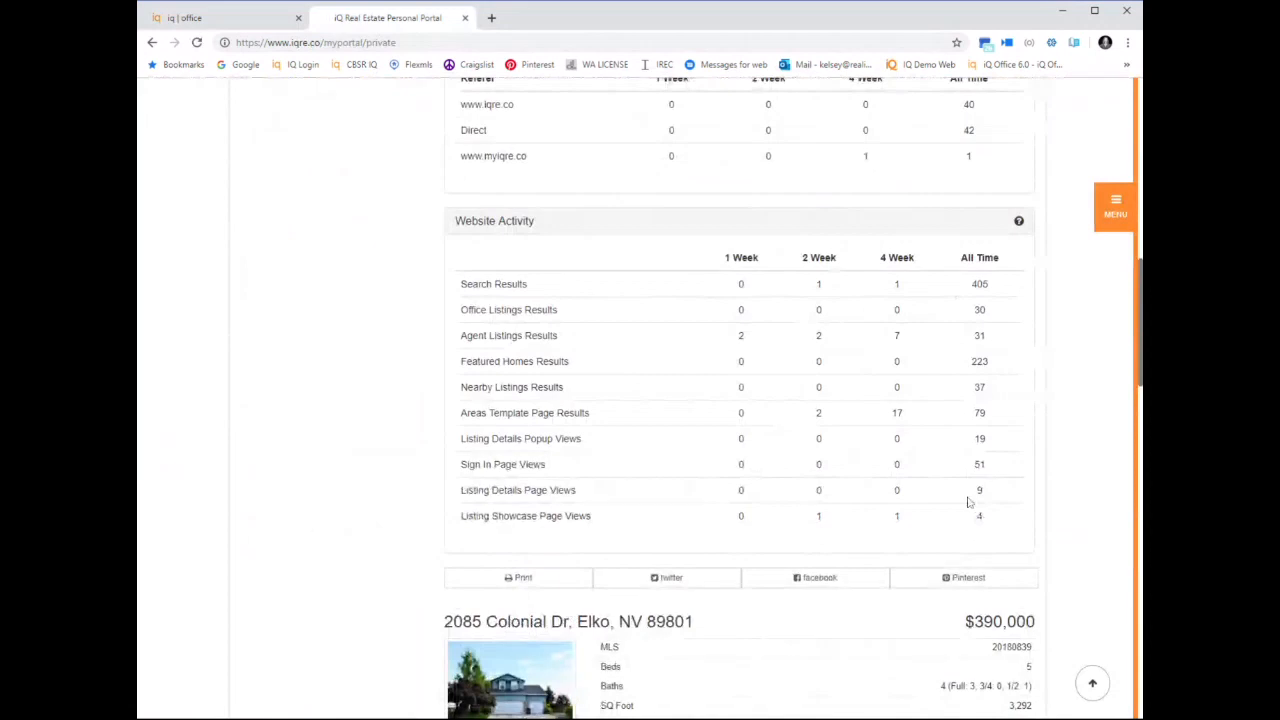
{"action": "scroll", "coordinate": [968, 502], "scroll_direction": "down", "scroll_amount": 1}
{"action": "scroll", "coordinate": [968, 502], "scroll_direction": "down", "scroll_amount": 8}
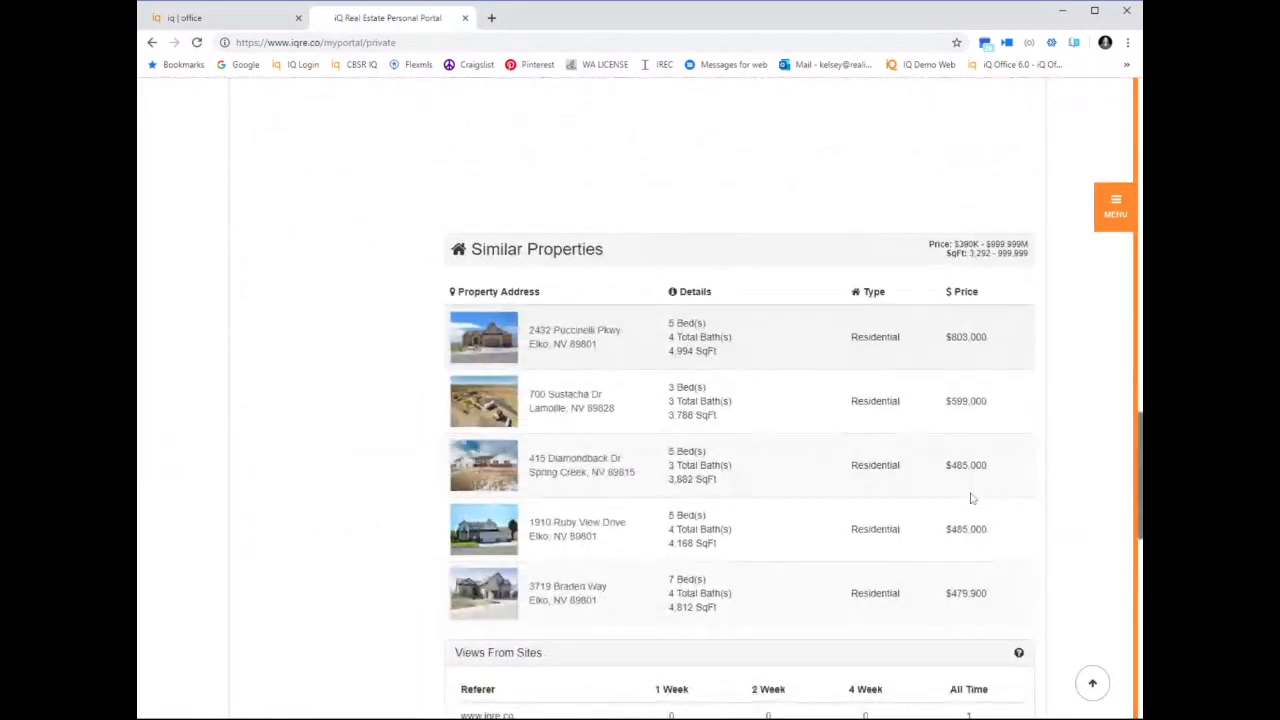
Return to the contact's details in iq office and add a new contact type named Outdoorsy
{"action": "left_click", "coordinate": [257, 20]}
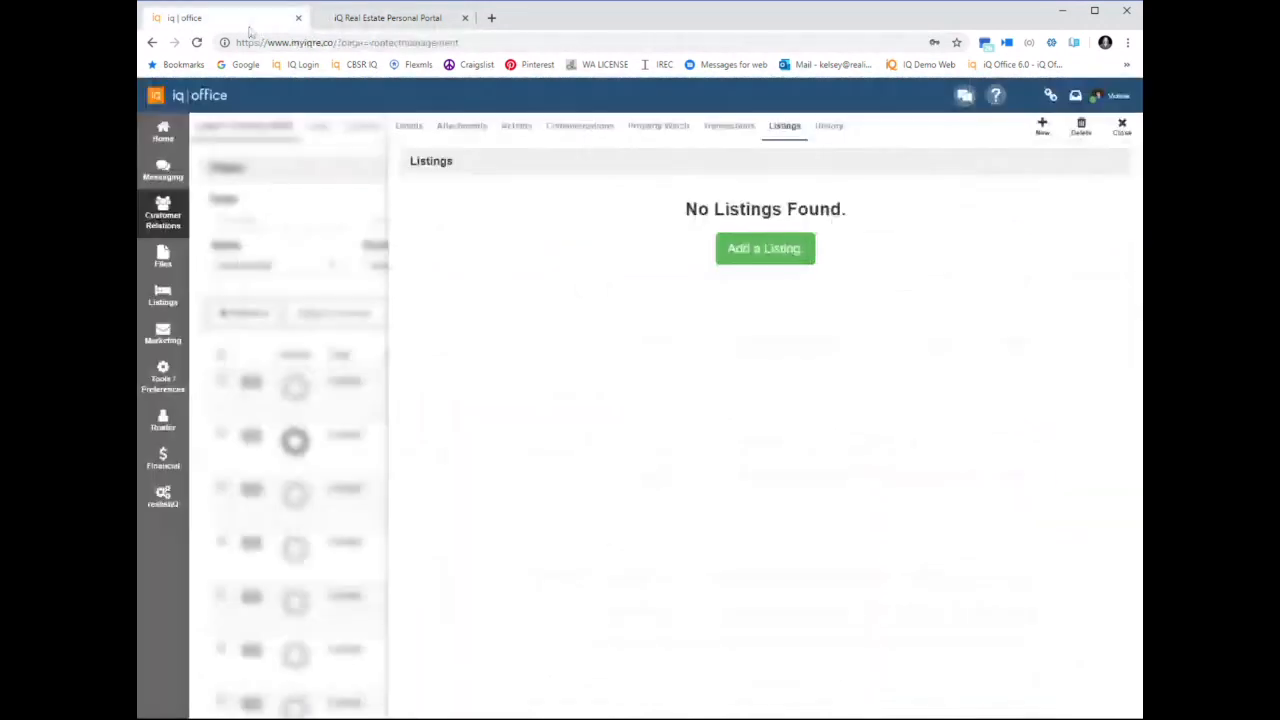
{"action": "left_click", "coordinate": [408, 134]}
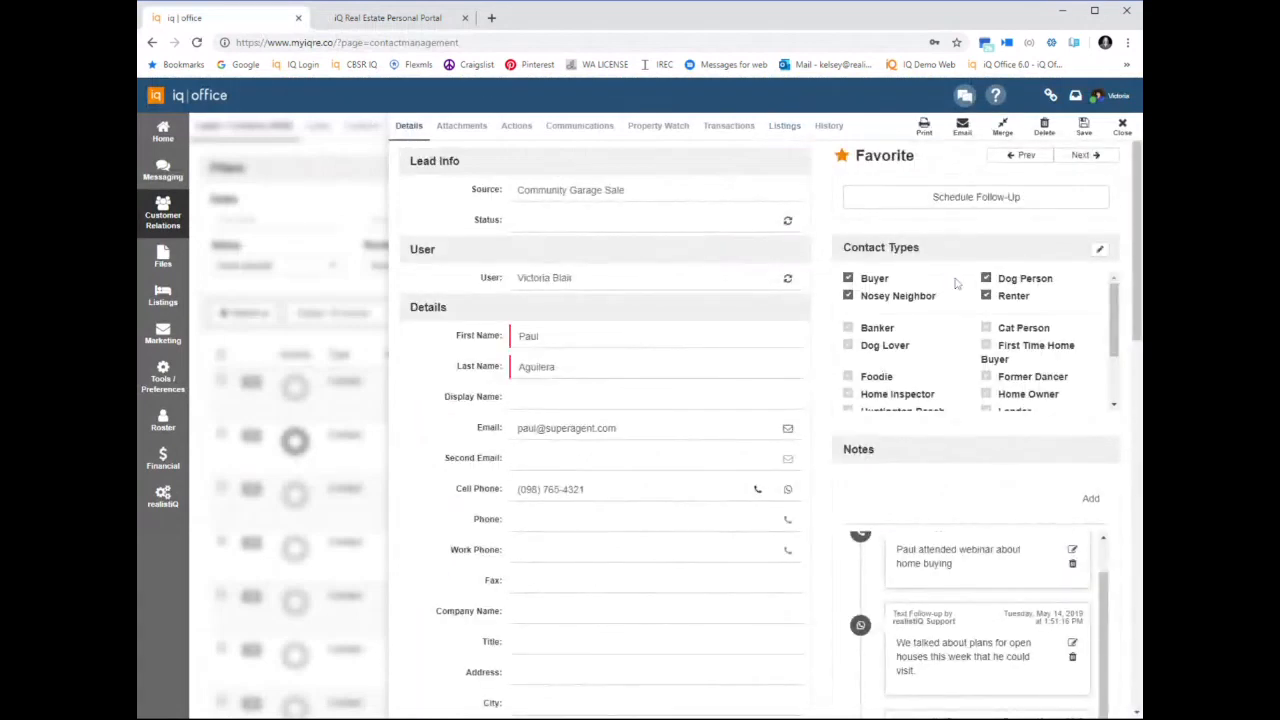
{"action": "left_click", "coordinate": [1100, 249]}
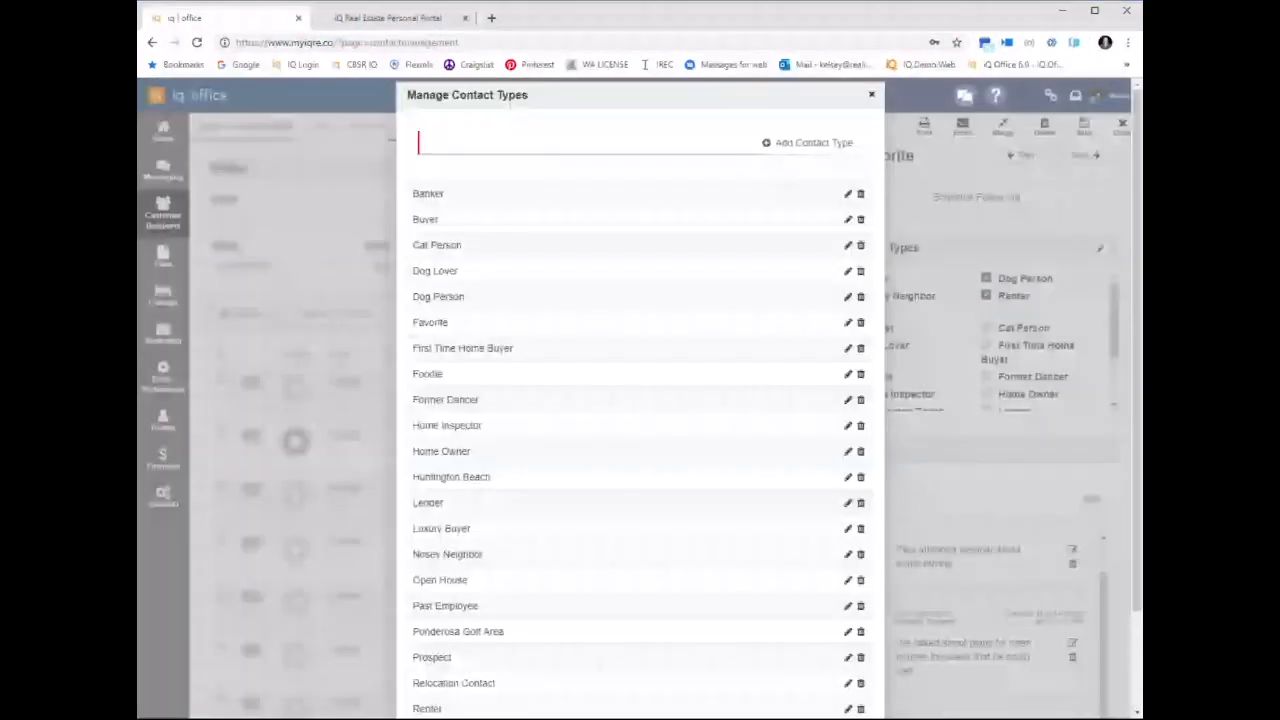
{"action": "type", "text": "Out"}
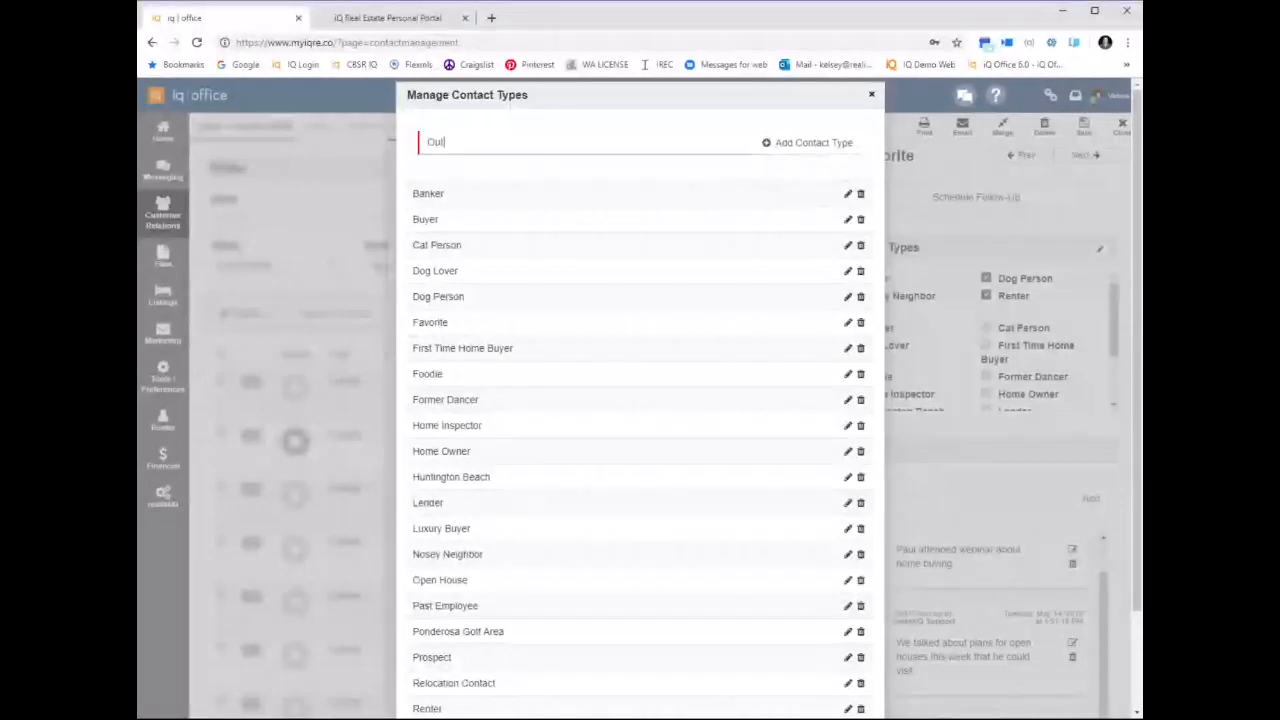
{"action": "type", "text": "doorsy"}
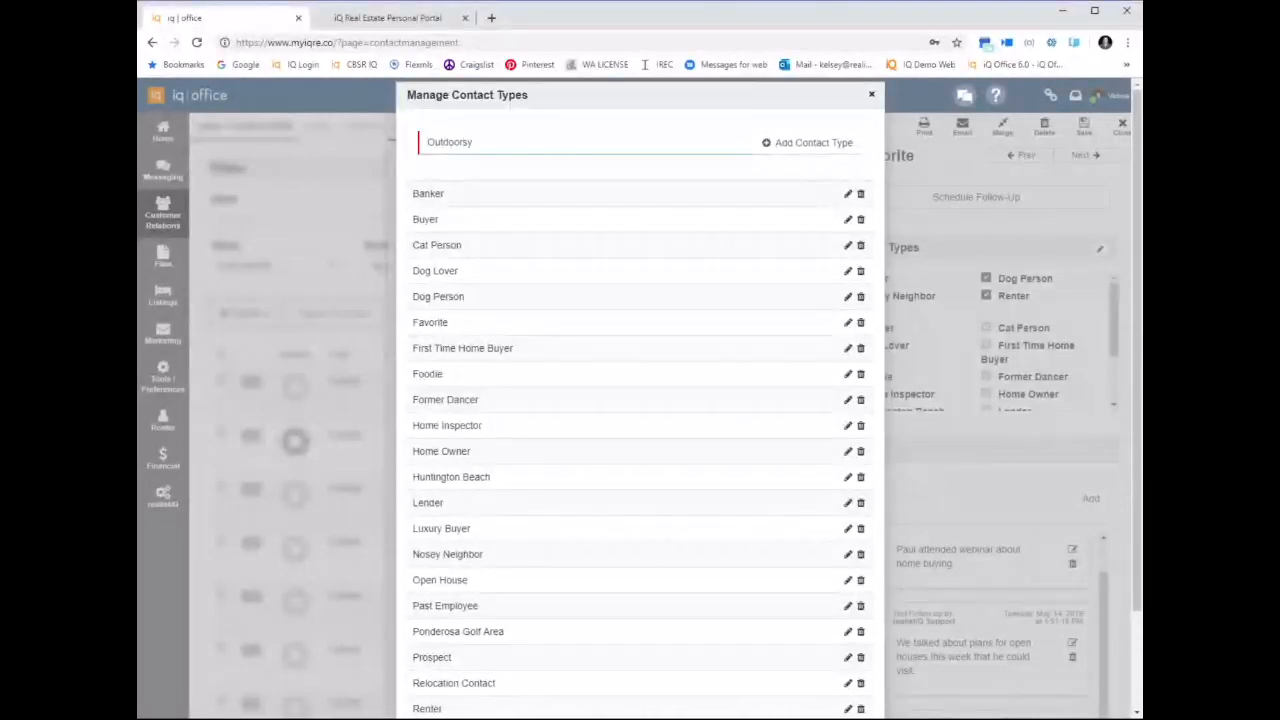
{"action": "left_click", "coordinate": [771, 146]}
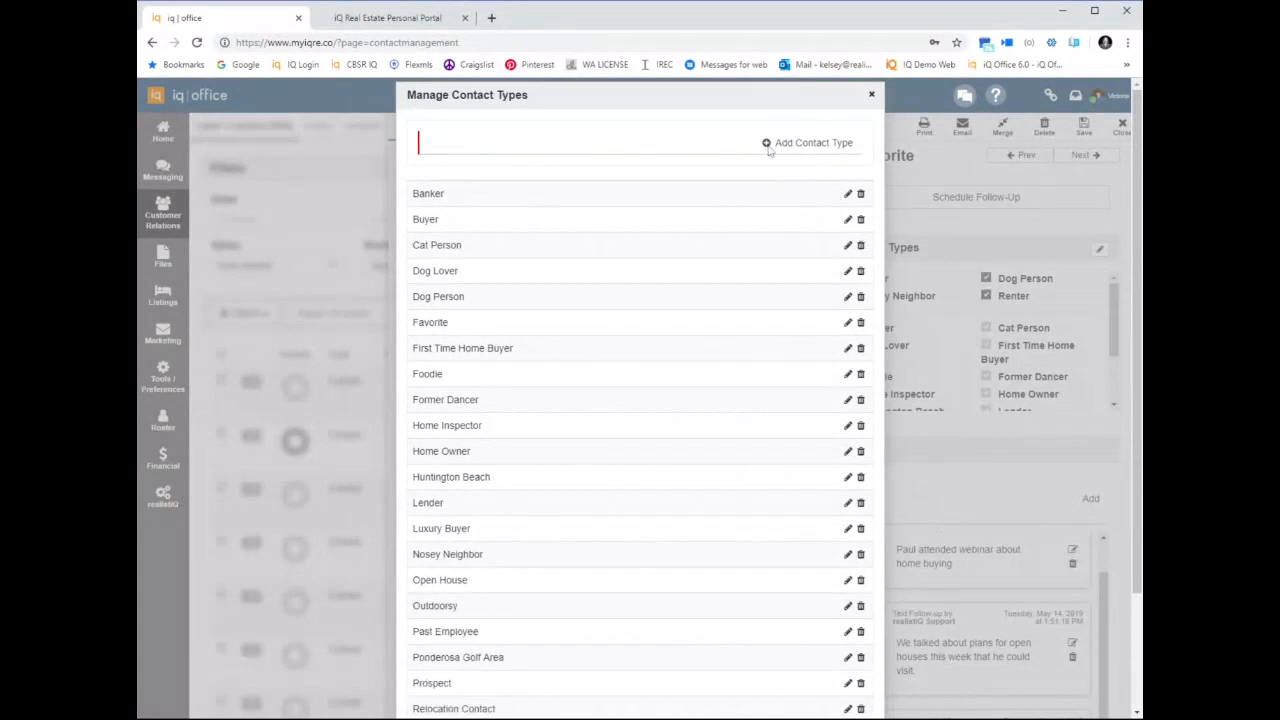
Save the contact with the Outdoorsy contact type assigned, and close the record
{"action": "left_click", "coordinate": [871, 94]}
{"action": "scroll", "coordinate": [1003, 357], "scroll_direction": "down", "scroll_amount": 5}
{"action": "scroll", "coordinate": [1003, 357], "scroll_direction": "down", "scroll_amount": 1}
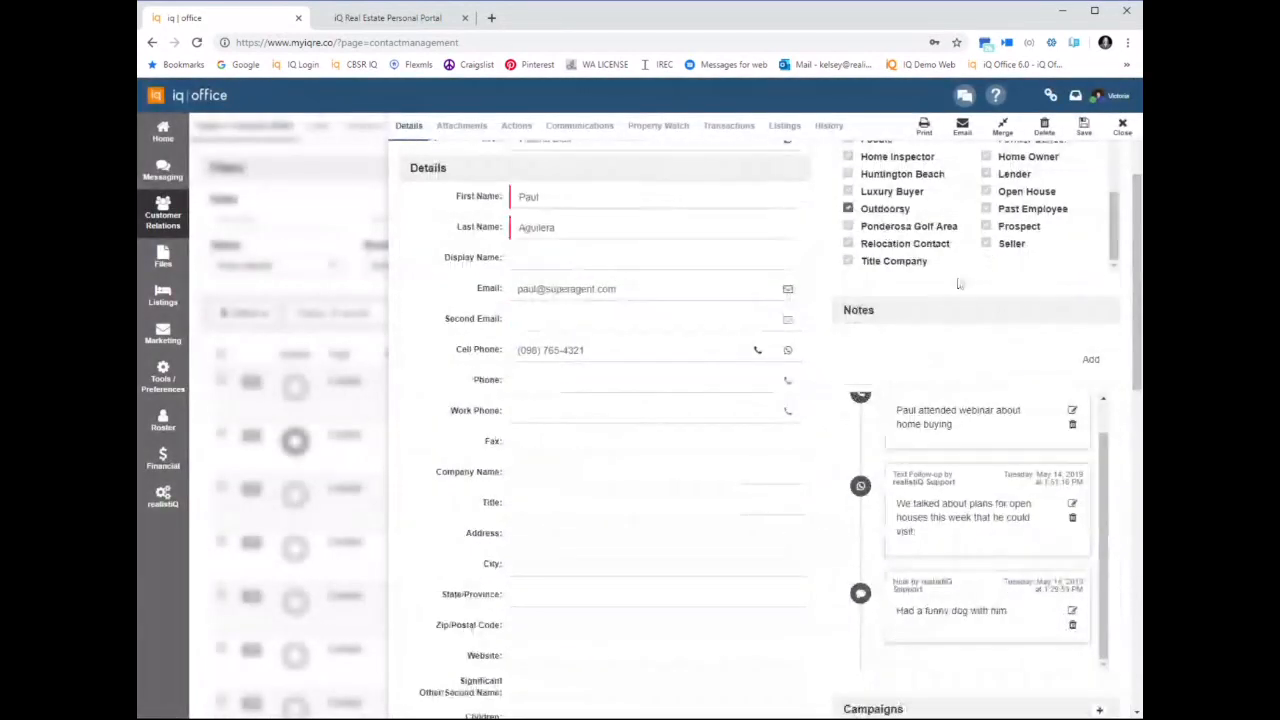
{"action": "scroll", "coordinate": [958, 284], "scroll_direction": "up", "scroll_amount": 1}
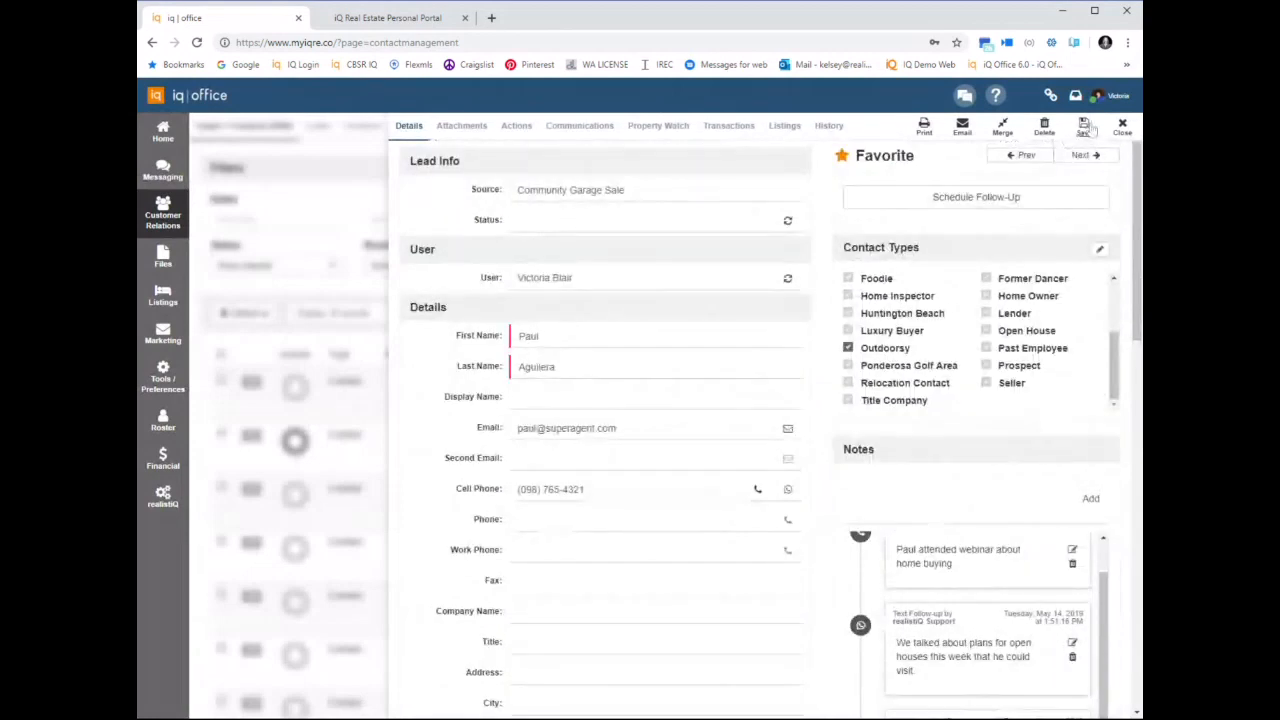
{"action": "left_click", "coordinate": [1082, 140]}
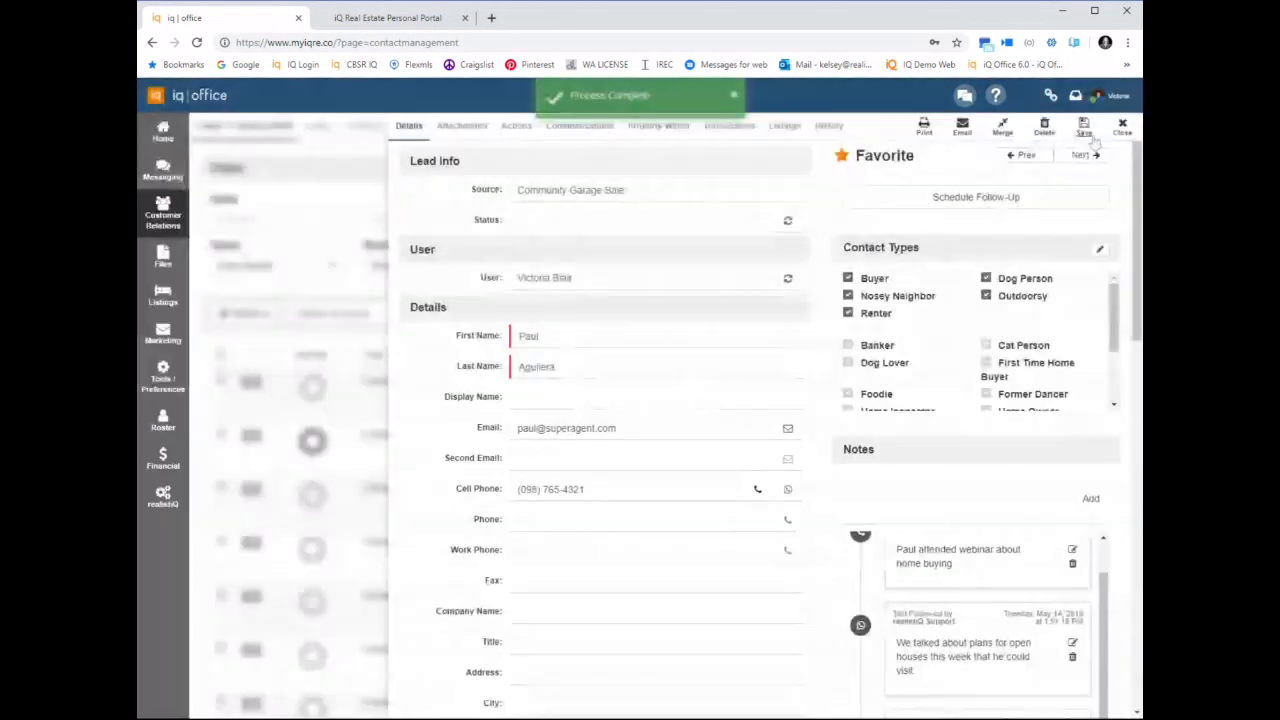
{"action": "left_click", "coordinate": [1116, 132]}
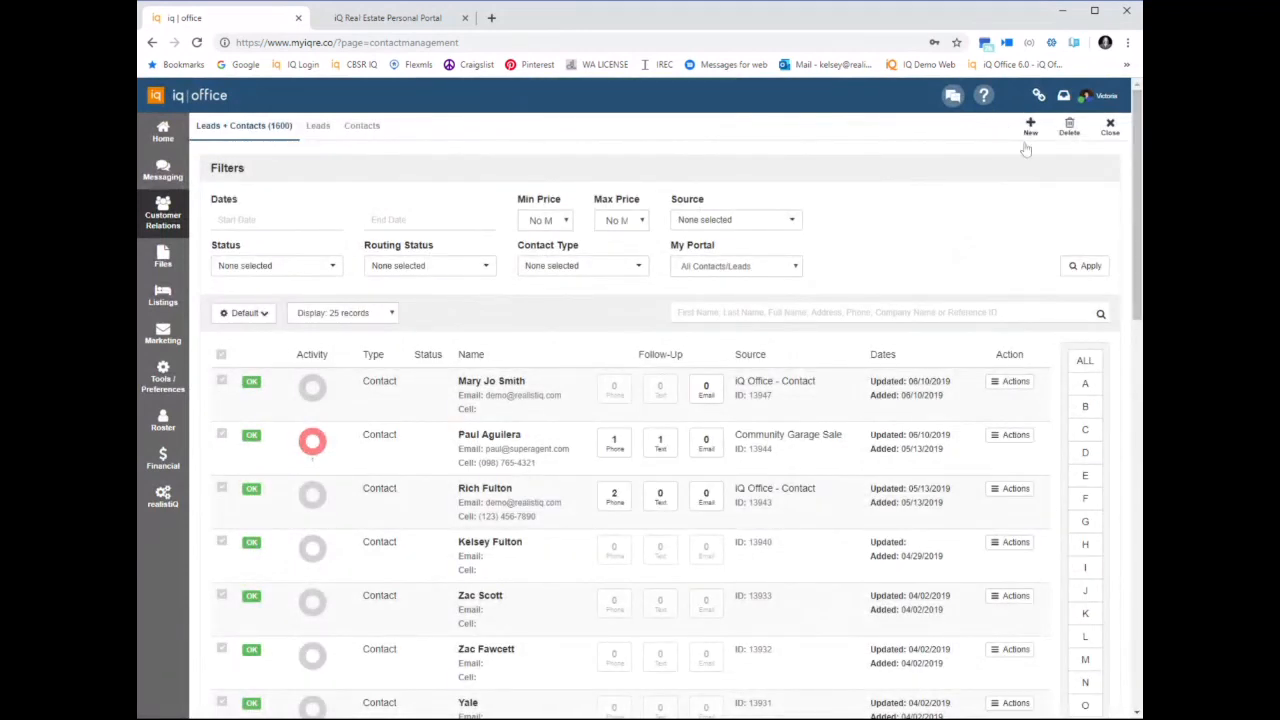
Start a new contact in Customer Relations and enter the contact's first and last name
{"action": "left_click", "coordinate": [162, 212]}
{"action": "left_click", "coordinate": [1031, 126]}
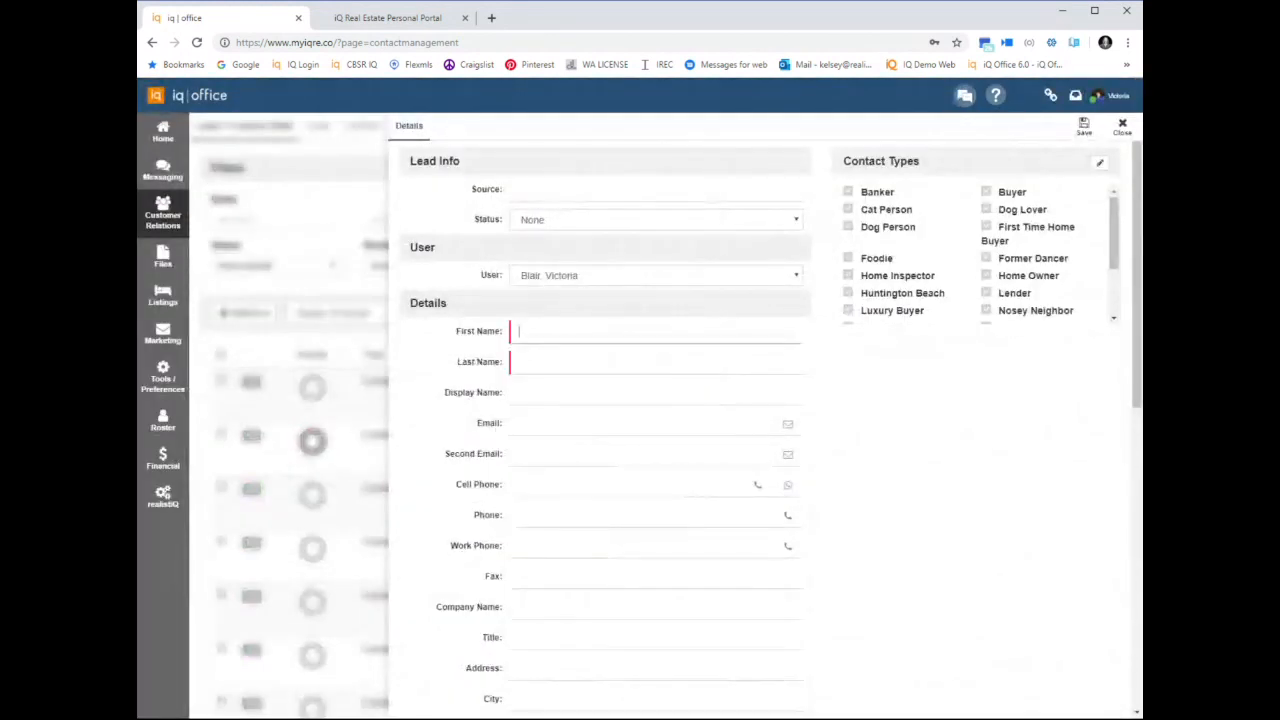
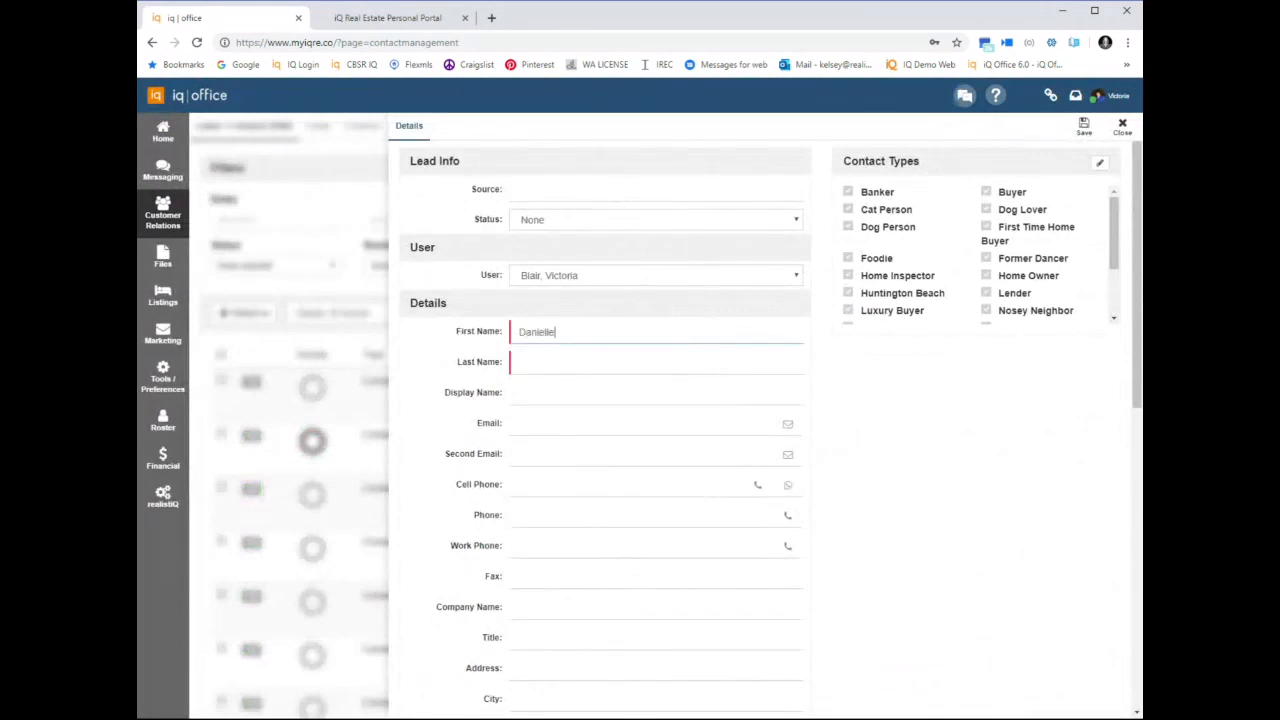
{"action": "key", "text": "Tab"}
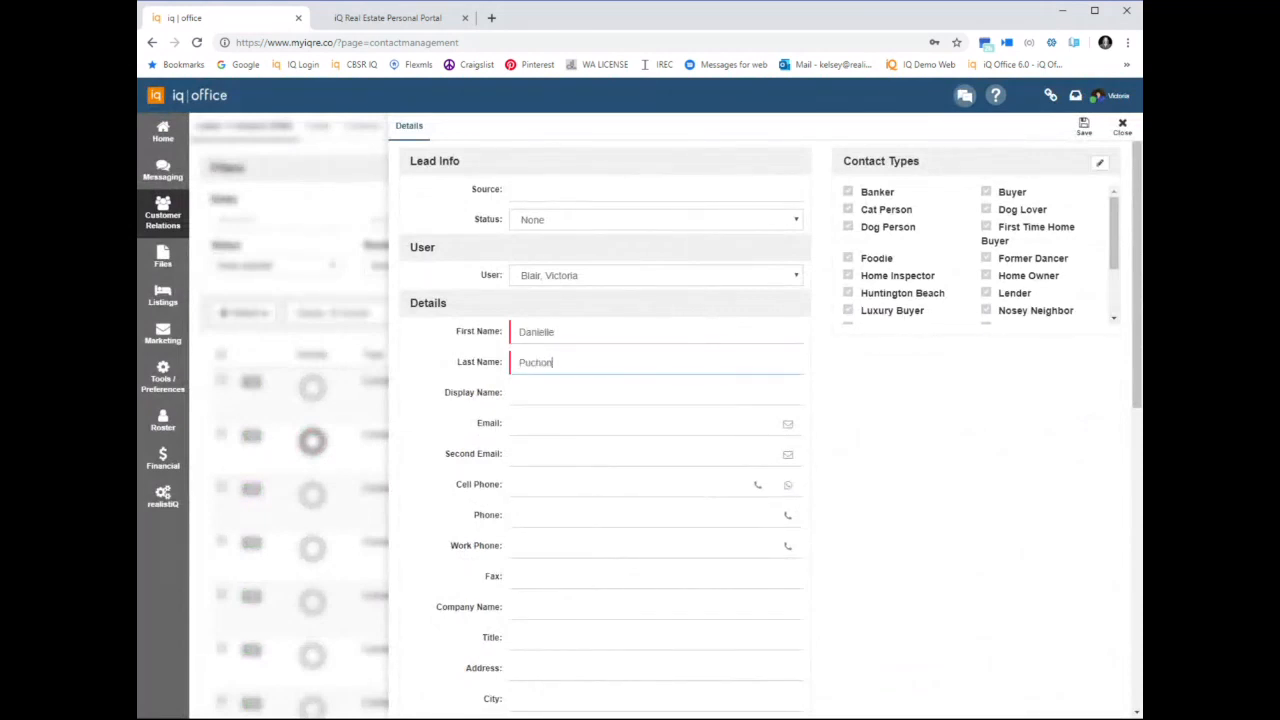
Fill in the new contact's primary email address
{"action": "key", "text": "Tab"}
{"action": "key", "text": "Tab"}
{"action": "type", "text": "email@emailaddress.com"}
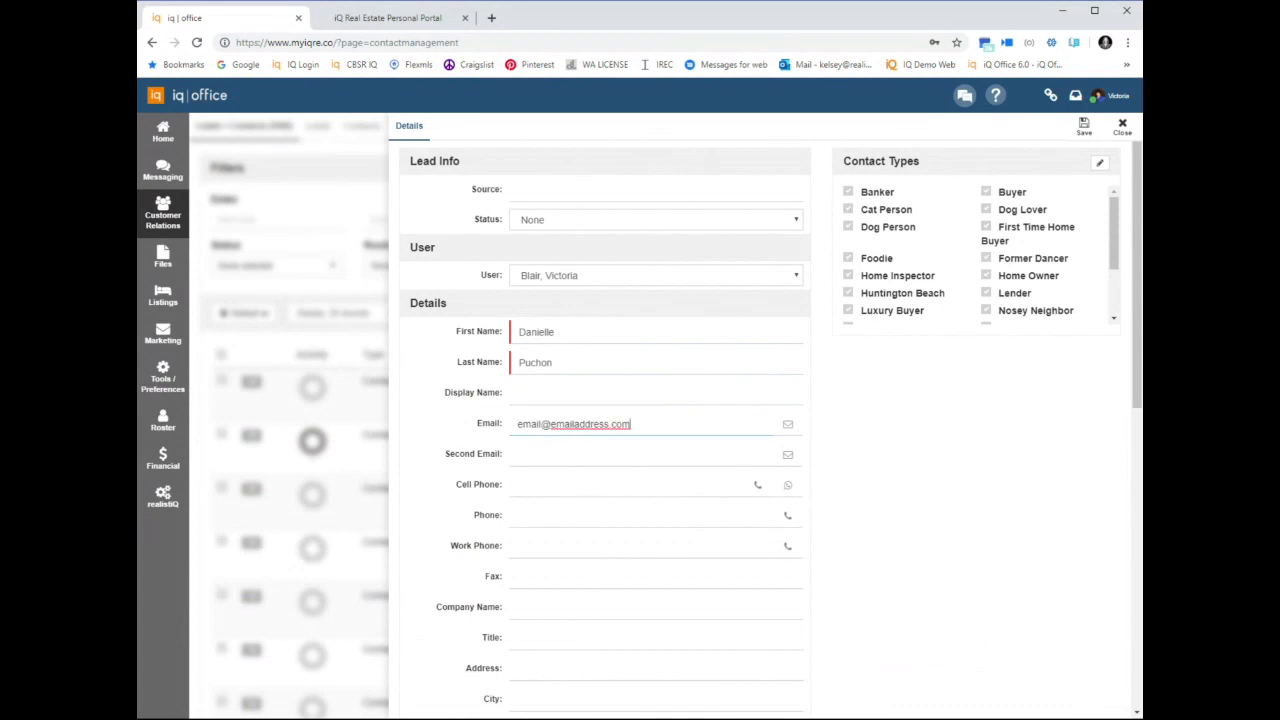
Assign the Home Inspector, Nosey Neighbor and Home Owner types, and add the contact to the four suggested campaigns, from 2019 Newsletters to New Listings
{"action": "left_click", "coordinate": [848, 276]}
{"action": "left_click", "coordinate": [988, 311]}
{"action": "left_click", "coordinate": [987, 276]}
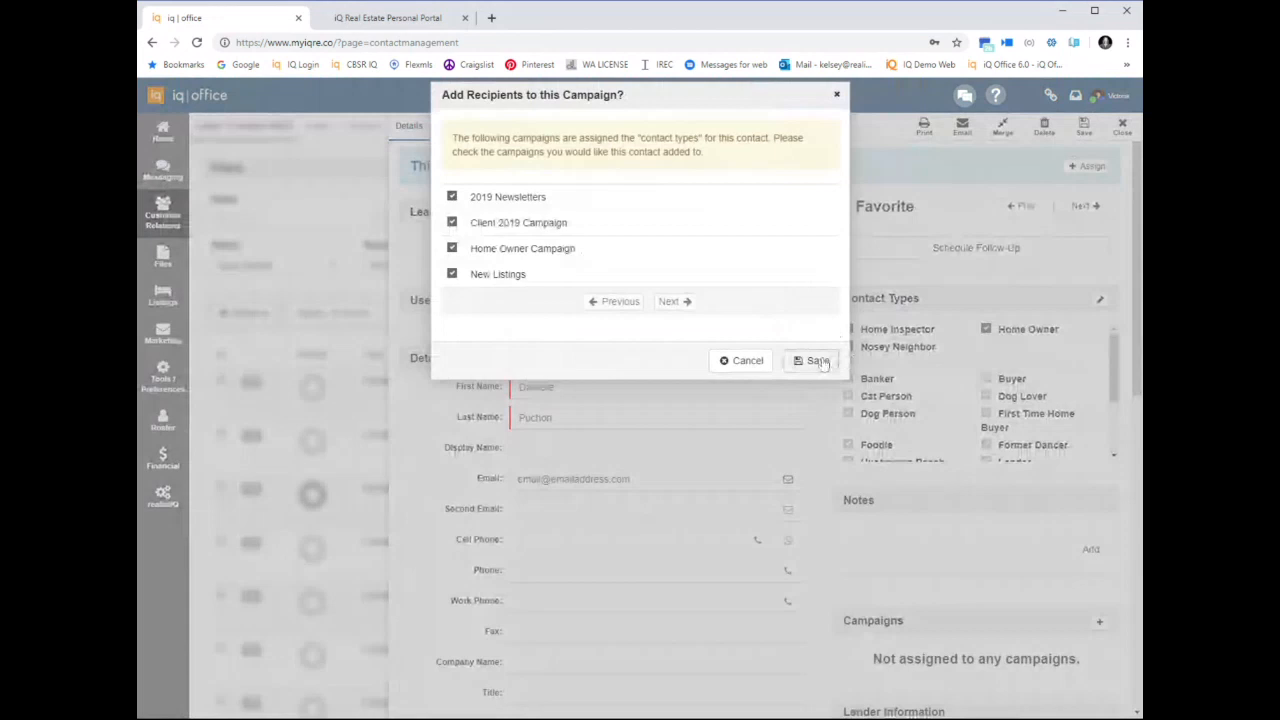
{"action": "left_click", "coordinate": [818, 361]}
Complete the topmost Personal Text to-do on the home page as a text follow-up with the note "Texted about open house this weekend!"
{"action": "left_click", "coordinate": [170, 138]}
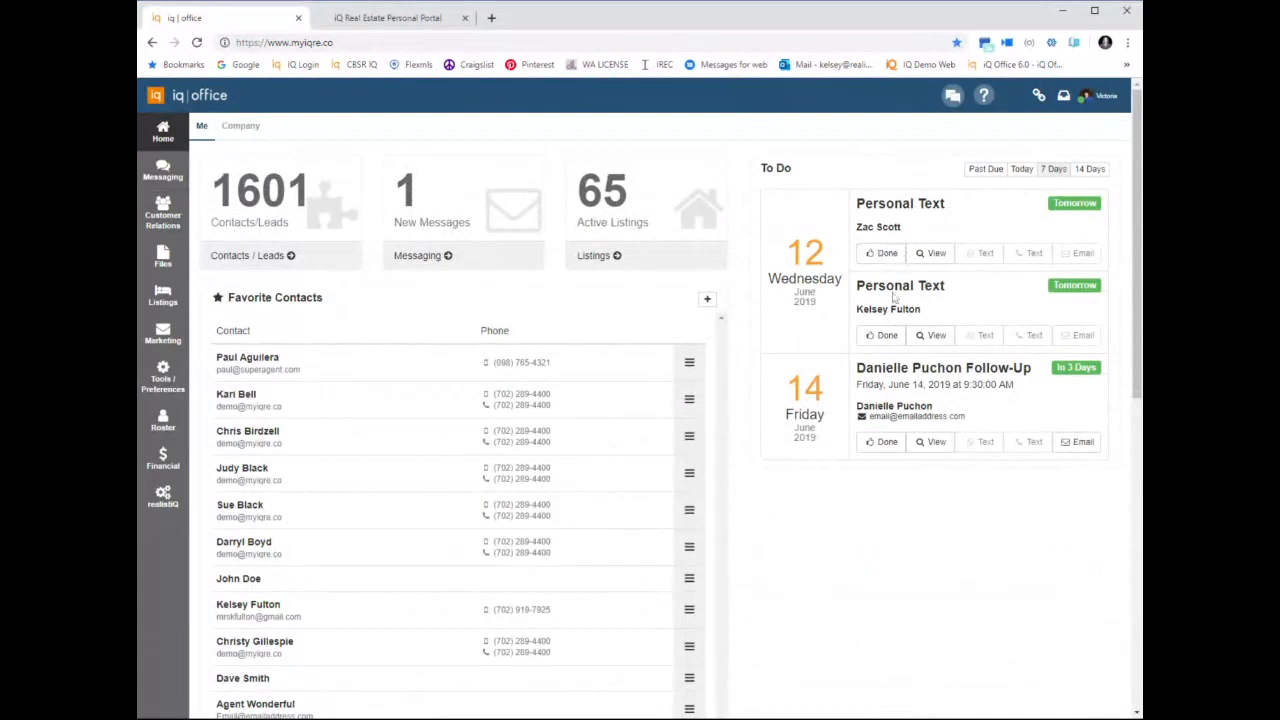
{"action": "left_click", "coordinate": [888, 256]}
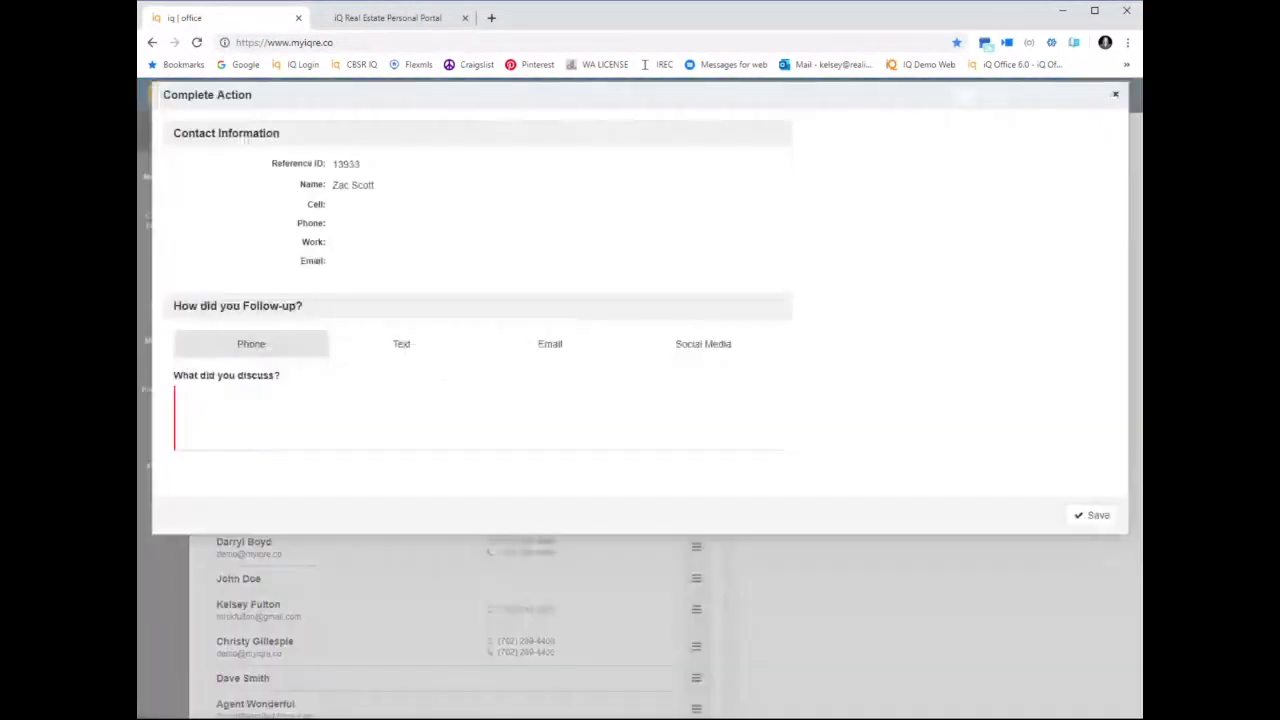
{"action": "left_click", "coordinate": [402, 352]}
{"action": "type", "text": "Texed about"}
{"action": "key", "text": "BackSpace"}
{"action": "key", "text": "BackSpace"}
{"action": "key", "text": "BackSpace"}
{"action": "key", "text": "BackSpace"}
{"action": "key", "text": "BackSpace"}
{"action": "key", "text": "BackSpace"}
{"action": "key", "text": "BackSpace"}
{"action": "key", "text": "BackSpace"}
{"action": "type", "text": "ted about"}
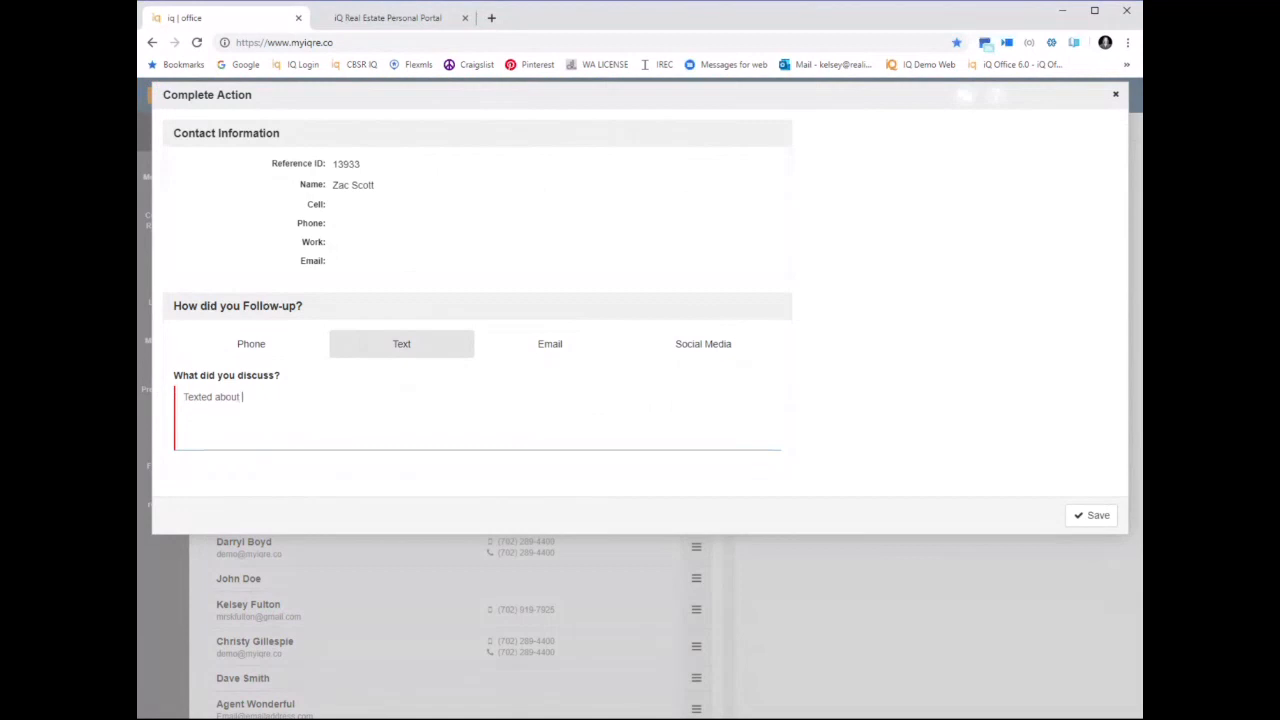
{"action": "type", "text": "open house this weekend!"}
{"action": "left_click", "coordinate": [1088, 518]}
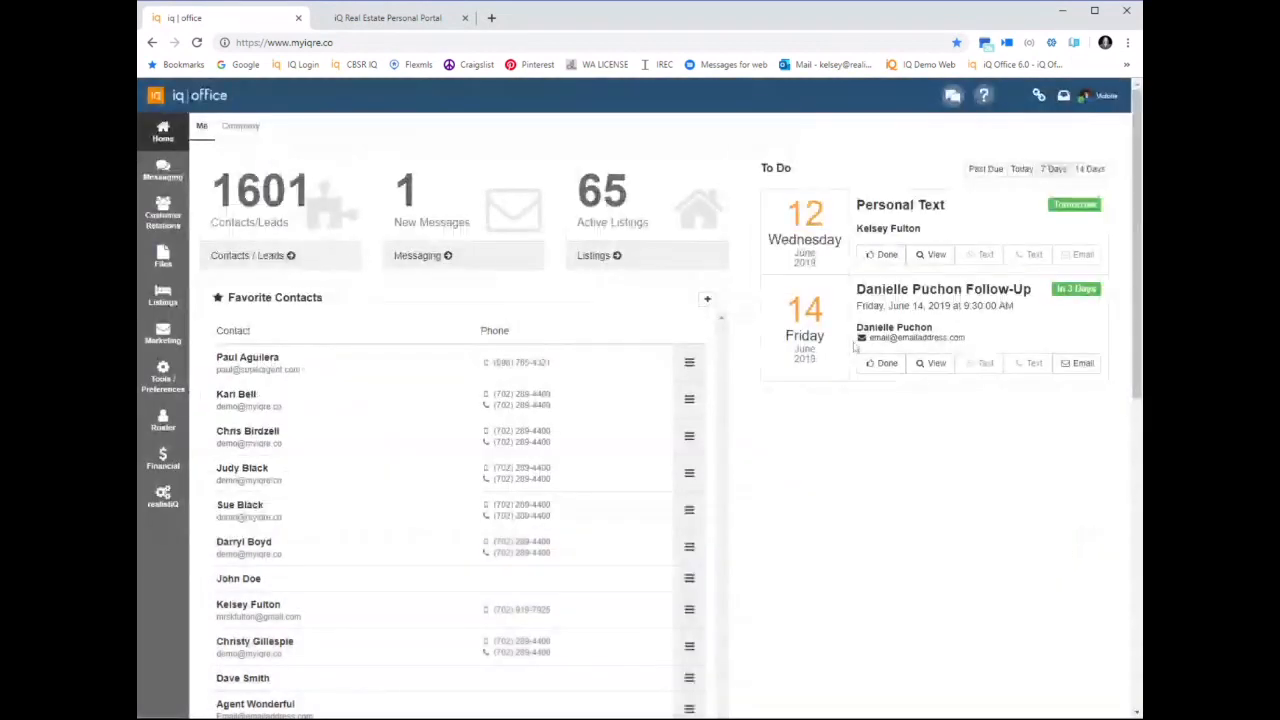
Complete the remaining Personal Text to-do as a phone follow-up with the note "Talked about new roof for home"
{"action": "left_click", "coordinate": [882, 254]}
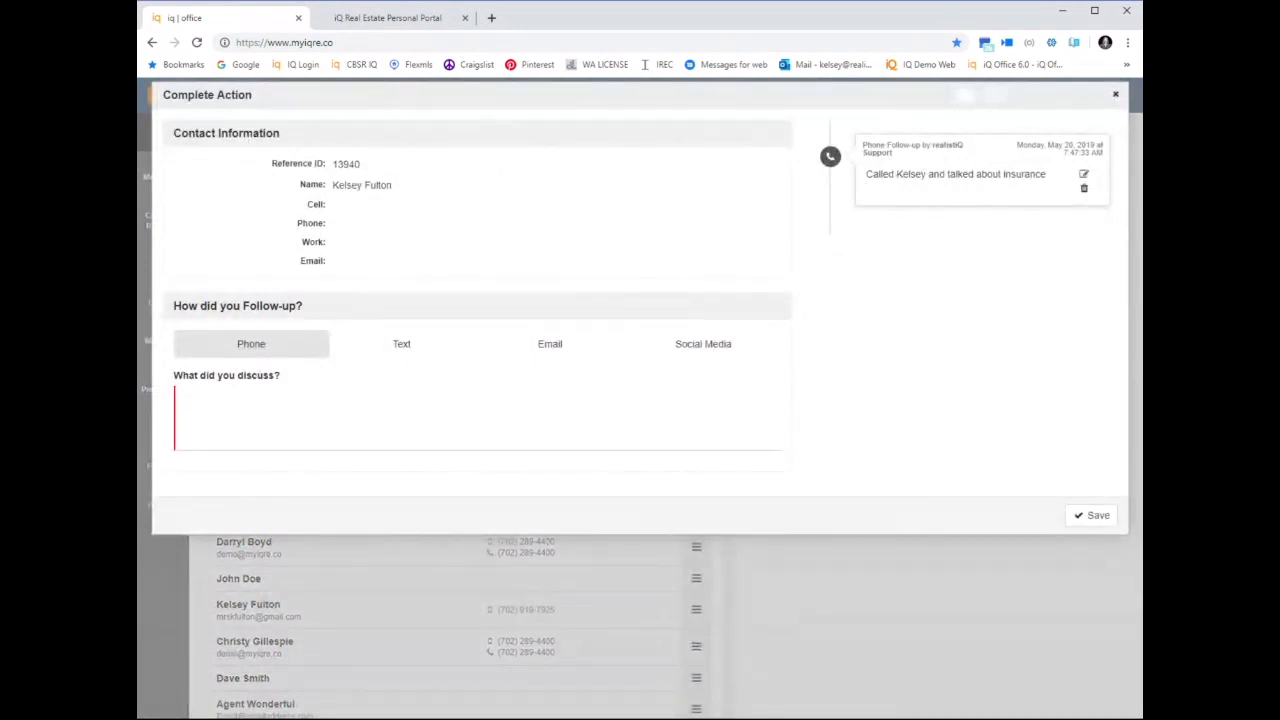
{"action": "left_click", "coordinate": [436, 424]}
{"action": "type", "text": "Ta"}
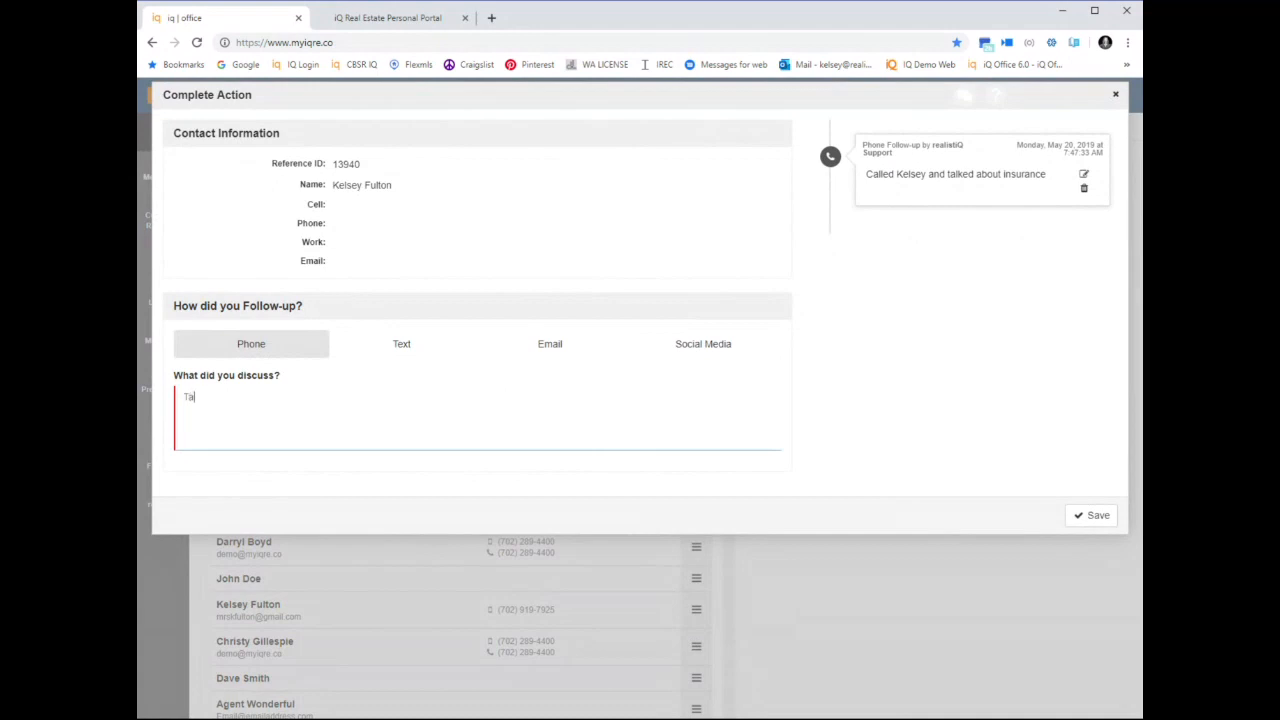
{"action": "type", "text": "lked about new roof for home"}
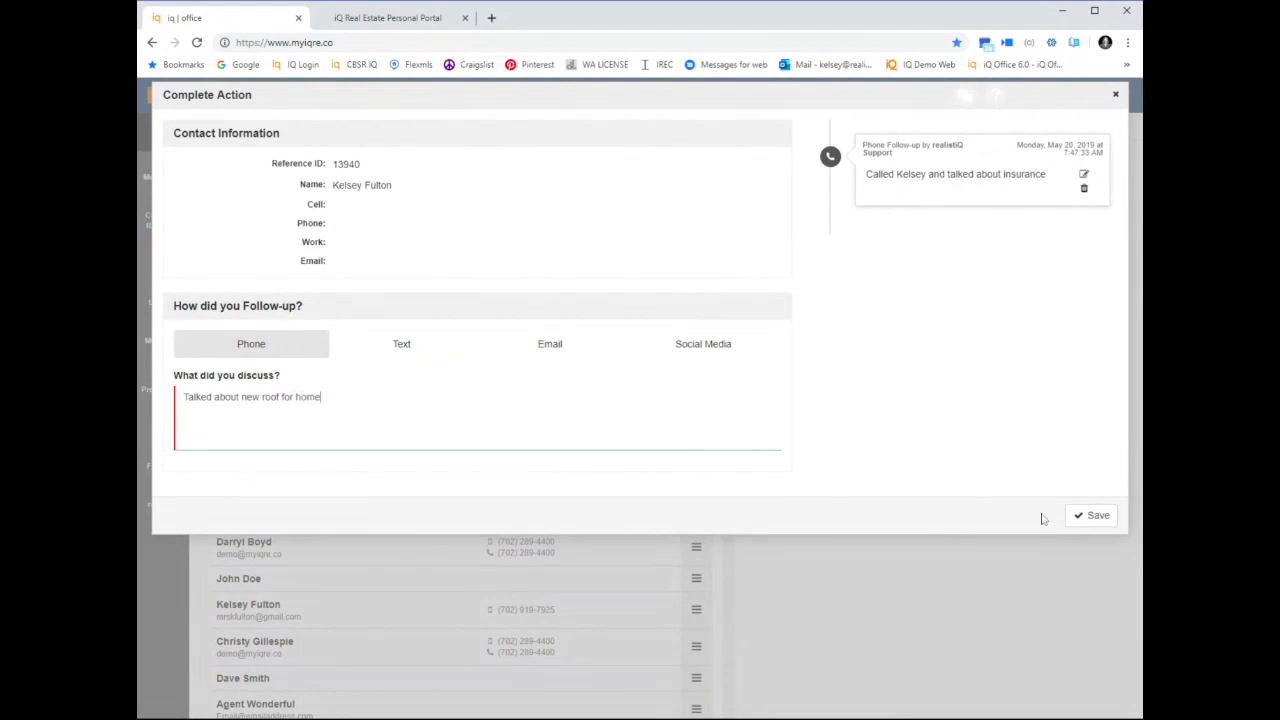
{"action": "left_click", "coordinate": [1071, 516]}
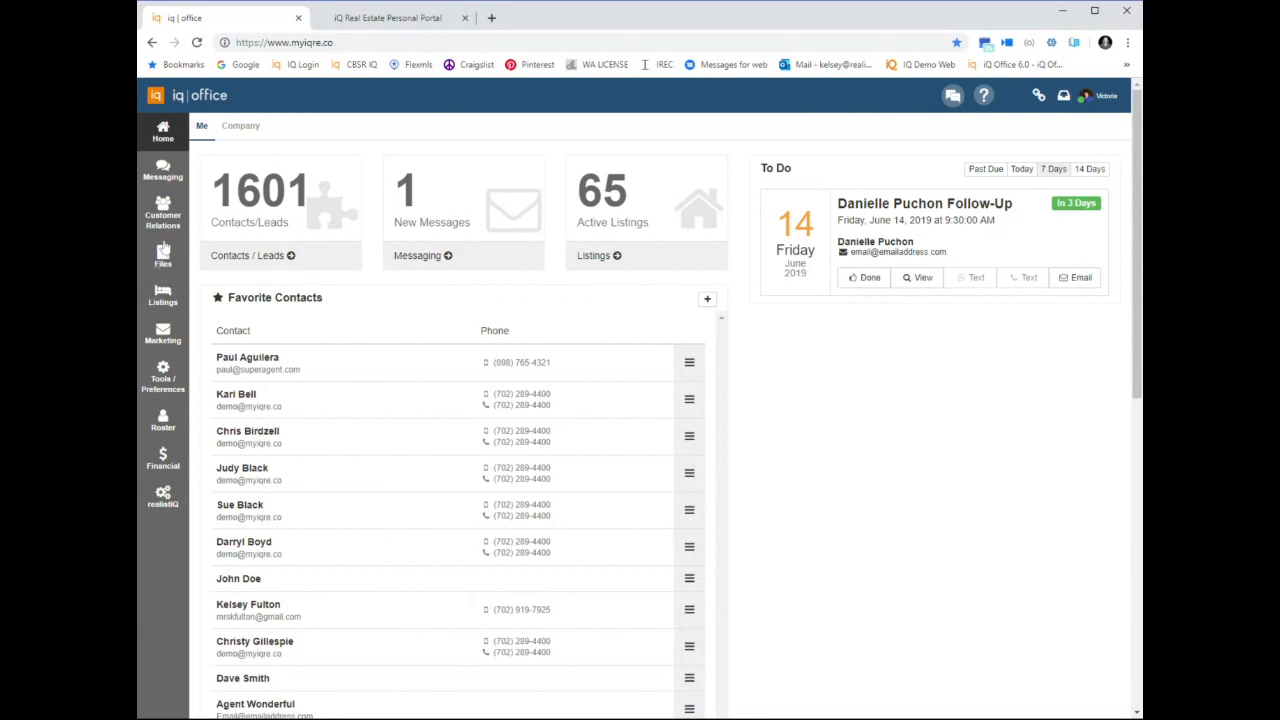
Open the Documents Library from the files and documents area
{"action": "left_click", "coordinate": [160, 255]}
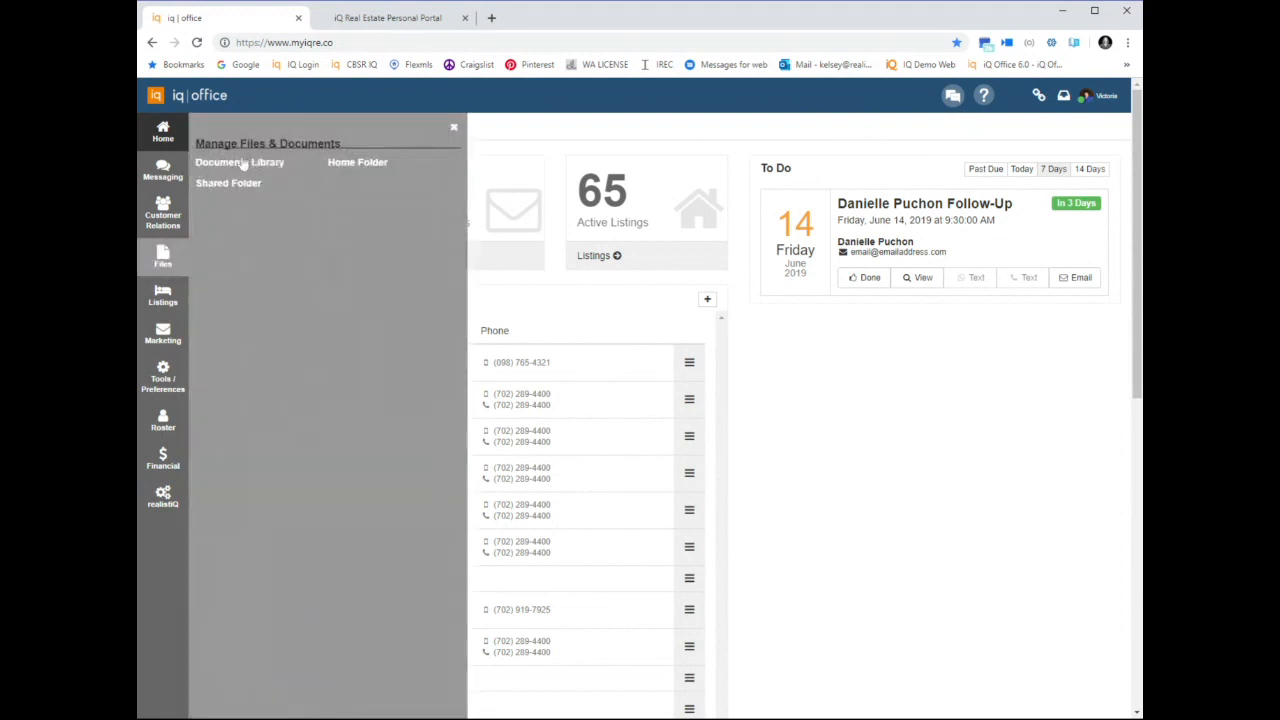
{"action": "left_click", "coordinate": [240, 164]}
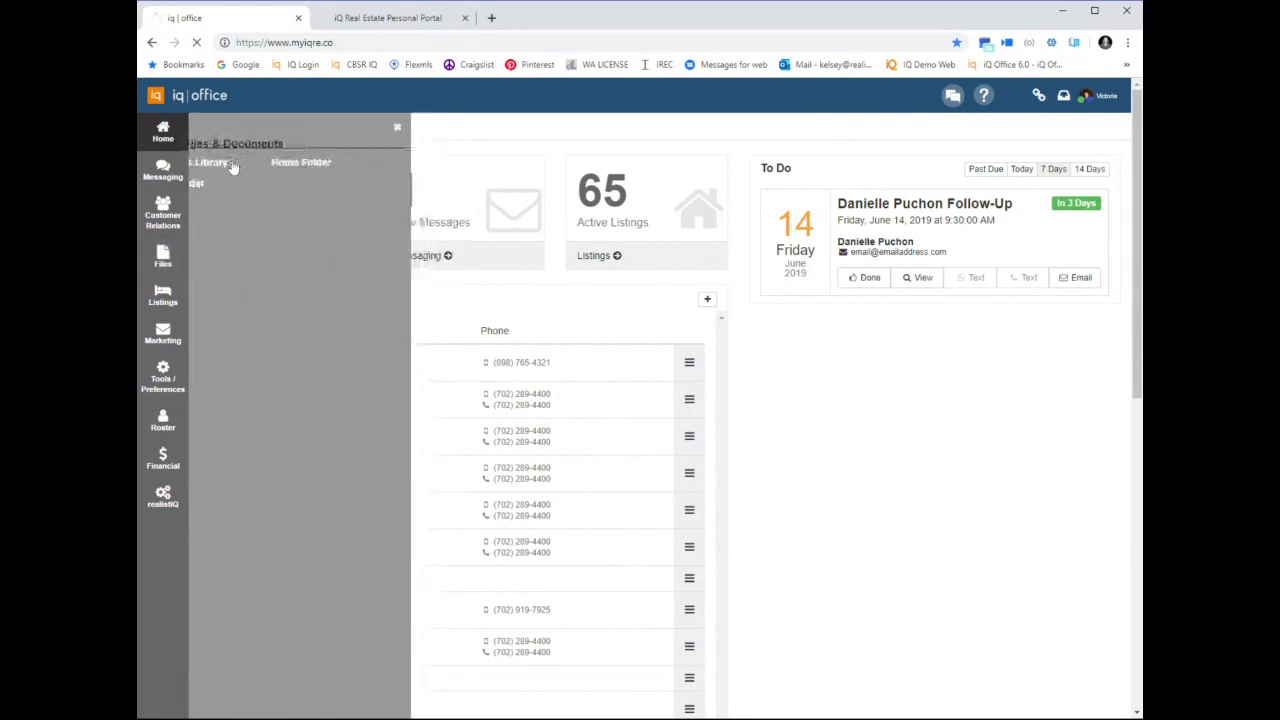
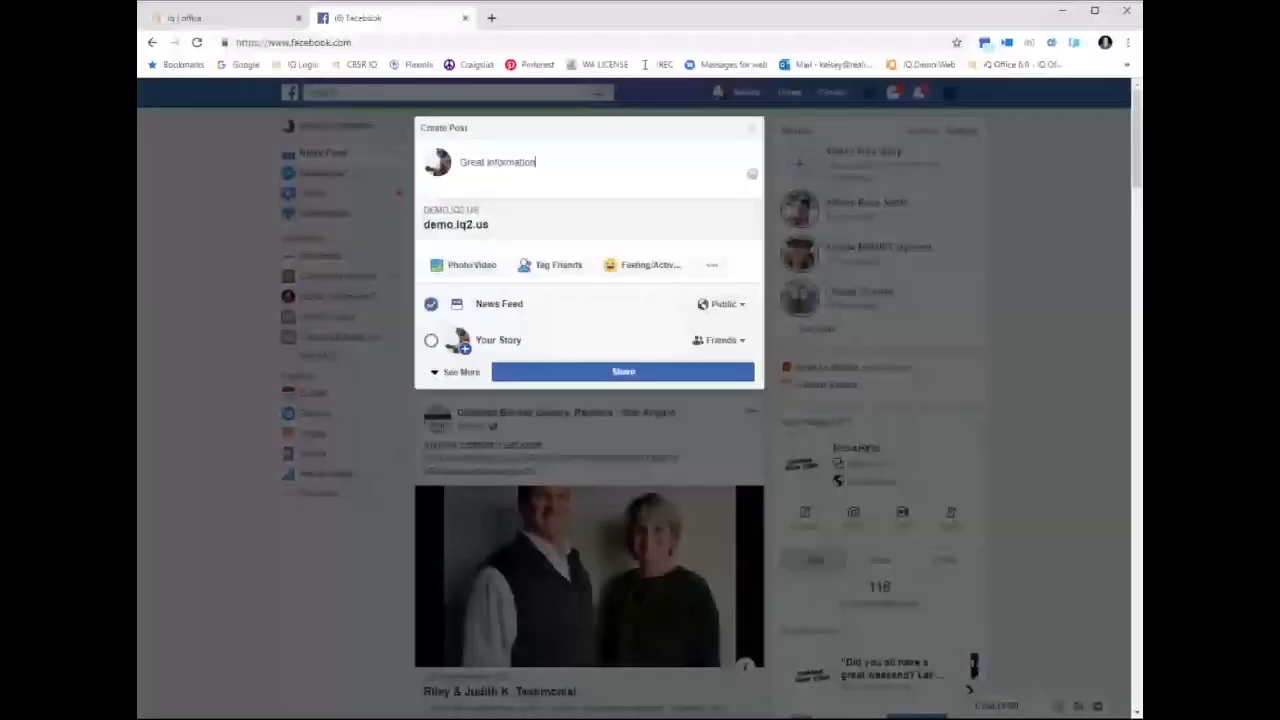
Finish the Facebook post's text so it reads "Great information about xyz"
{"action": "type", "text": "about xyz"}
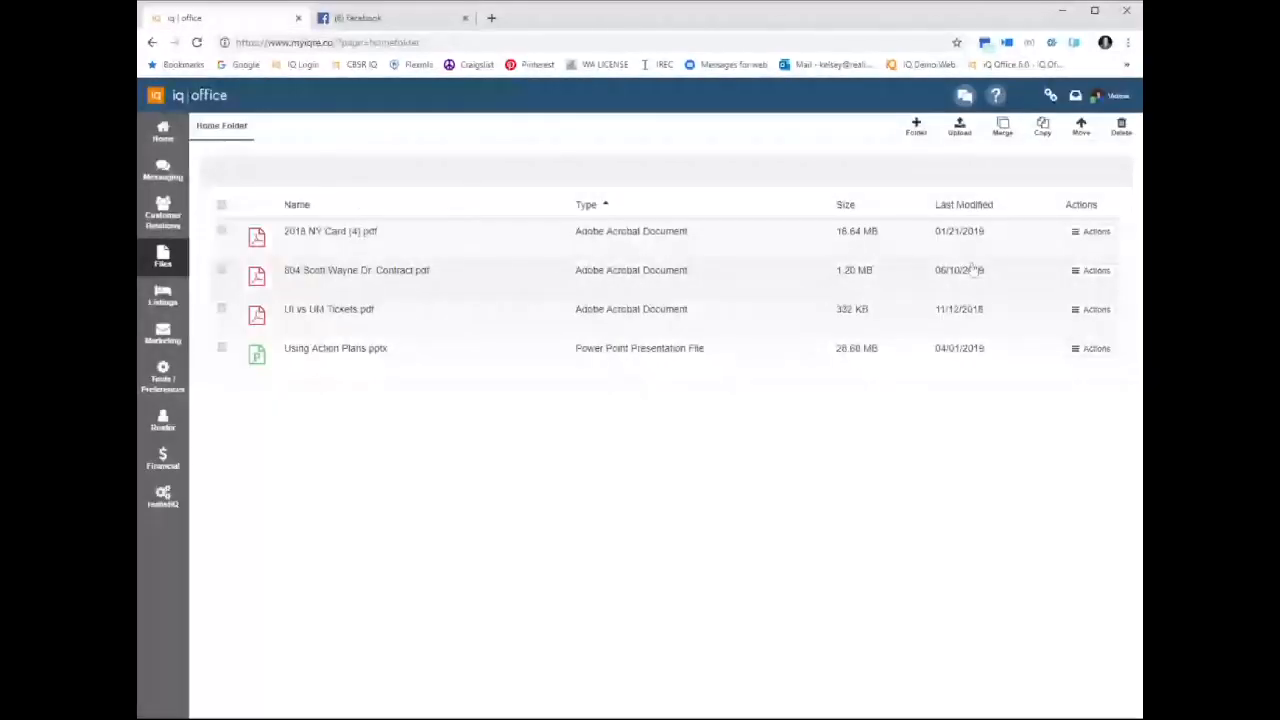
Try splitting the UI vs UM Tickets PDF, adding two extra page-range rows, and cancel the split
{"action": "left_click", "coordinate": [1096, 271]}
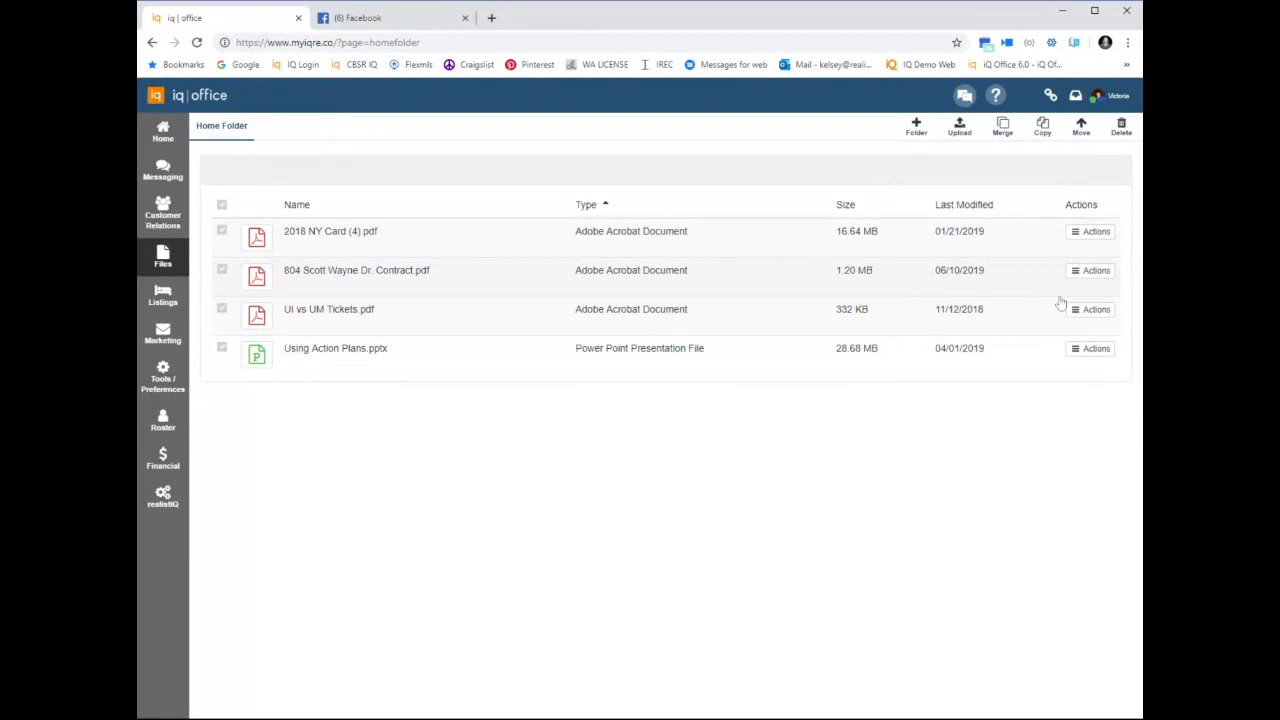
{"action": "left_click", "coordinate": [1090, 310]}
{"action": "left_click", "coordinate": [940, 389]}
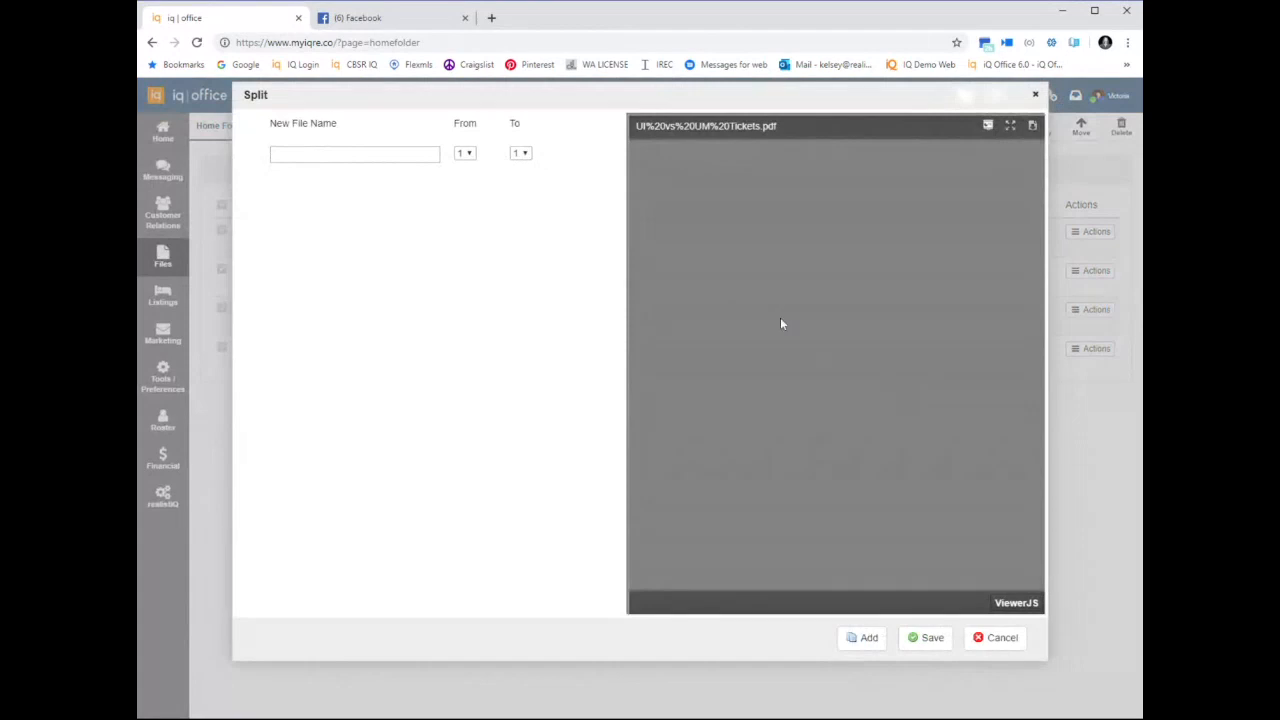
{"action": "left_click", "coordinate": [395, 154]}
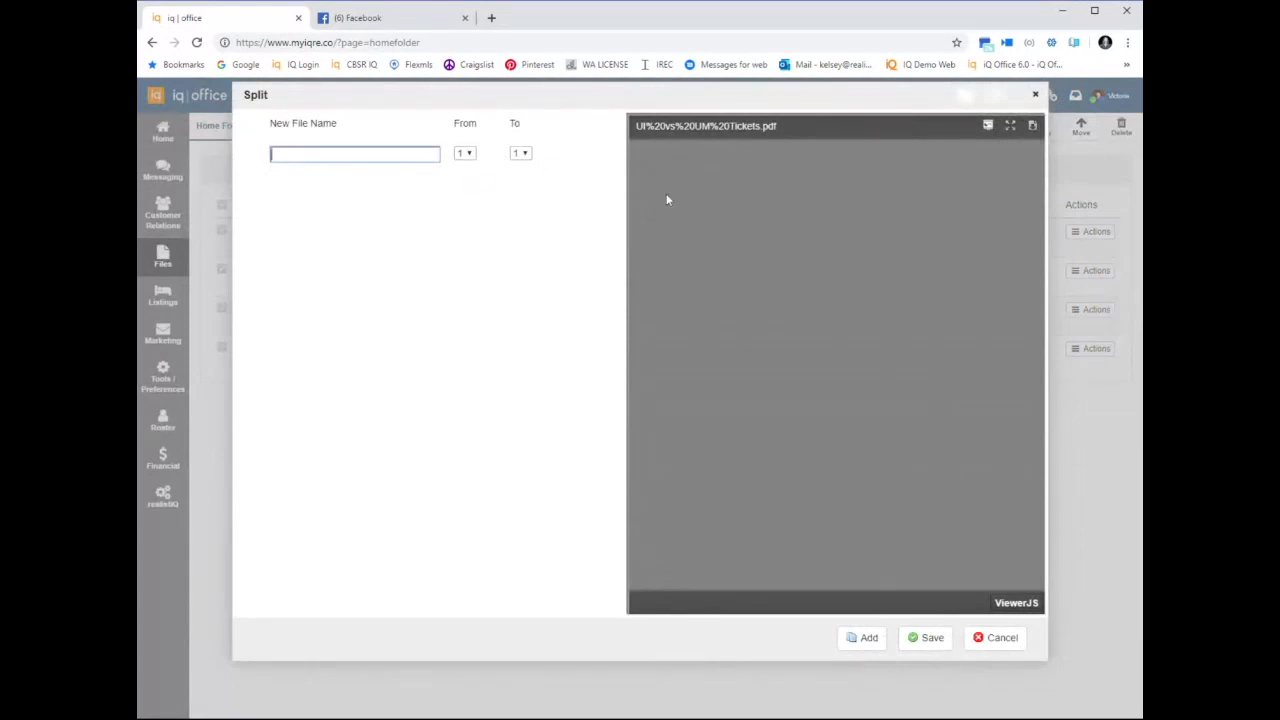
{"action": "left_click", "coordinate": [866, 637]}
{"action": "left_click", "coordinate": [867, 638]}
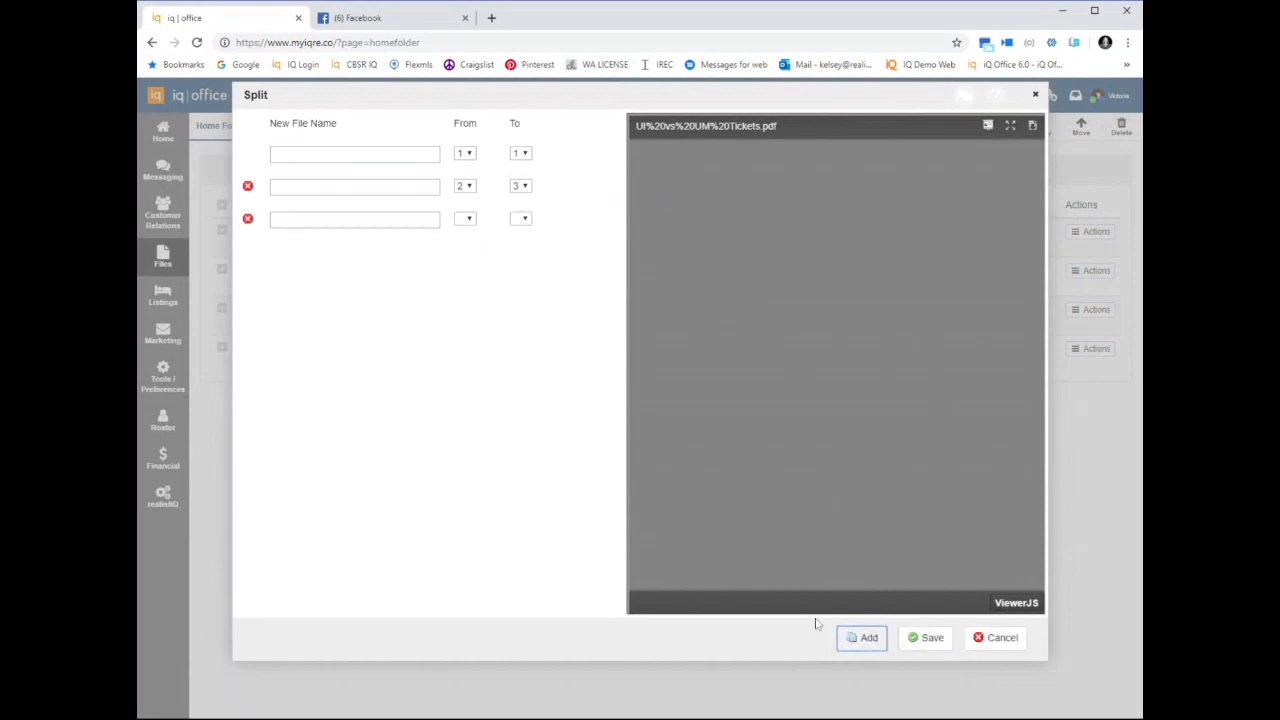
{"action": "left_click", "coordinate": [1001, 637]}
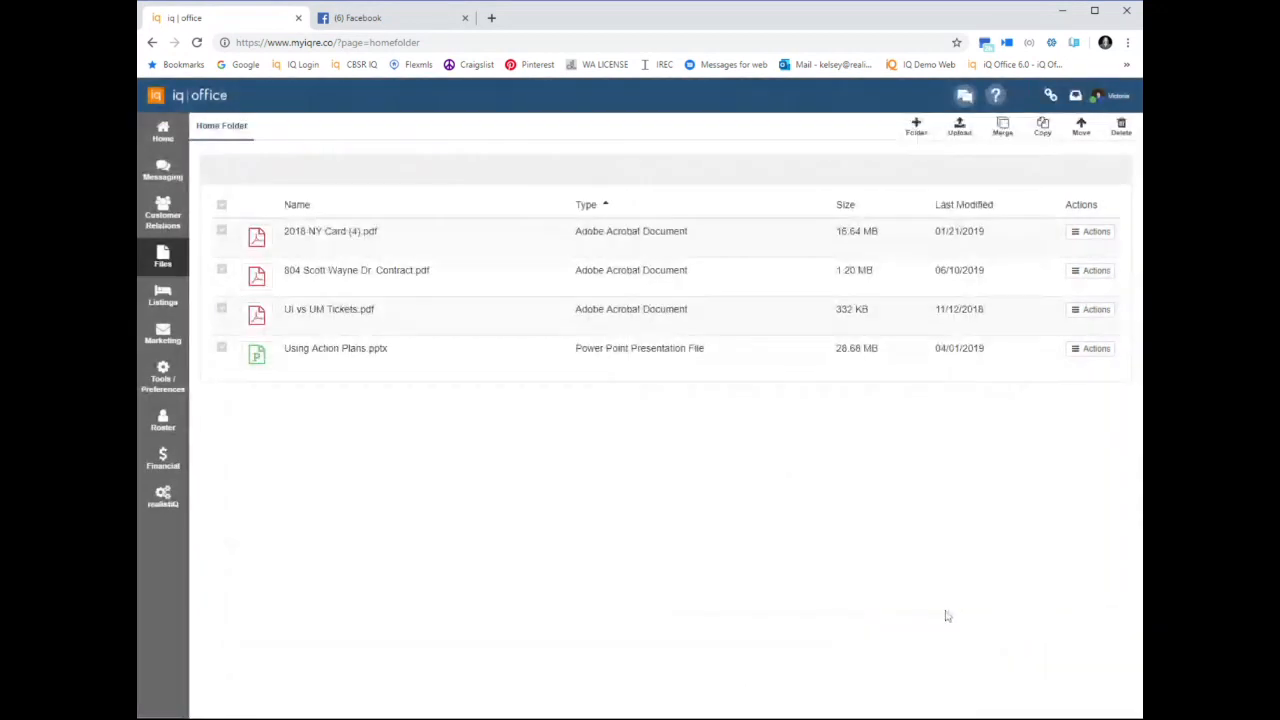
{"action": "left_click", "coordinate": [162, 255]}
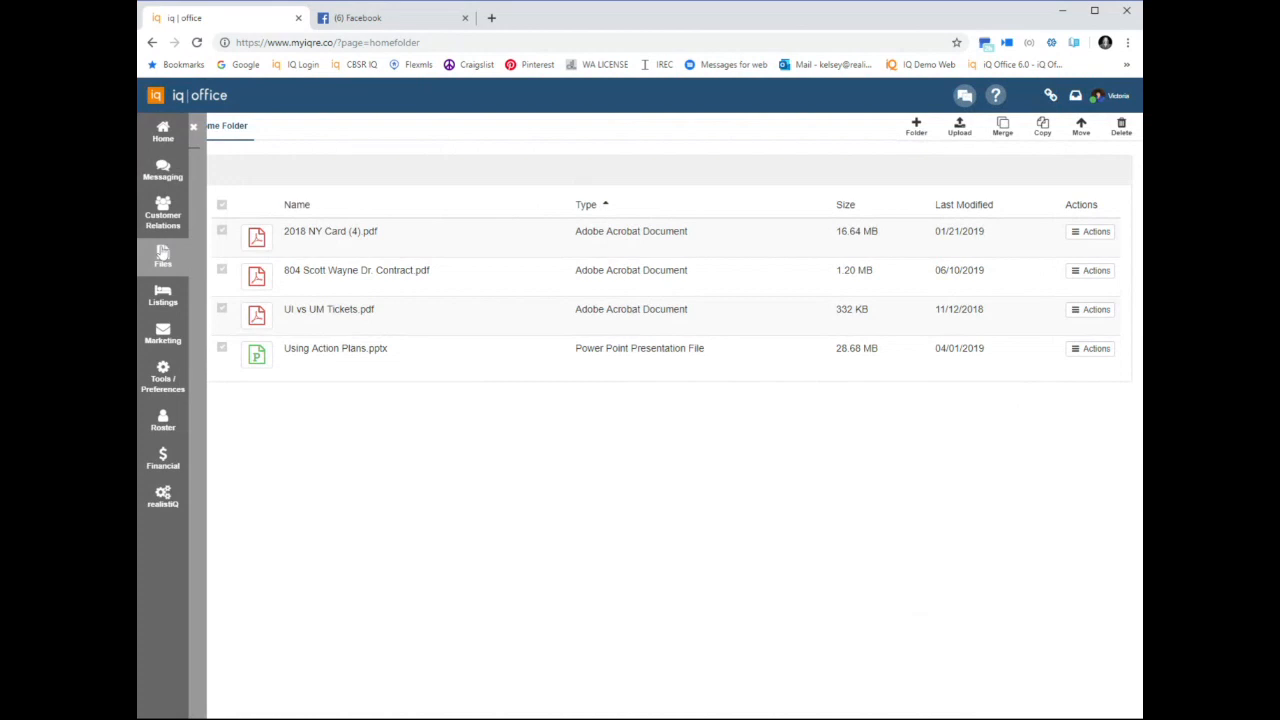
{"action": "left_click", "coordinate": [162, 253]}
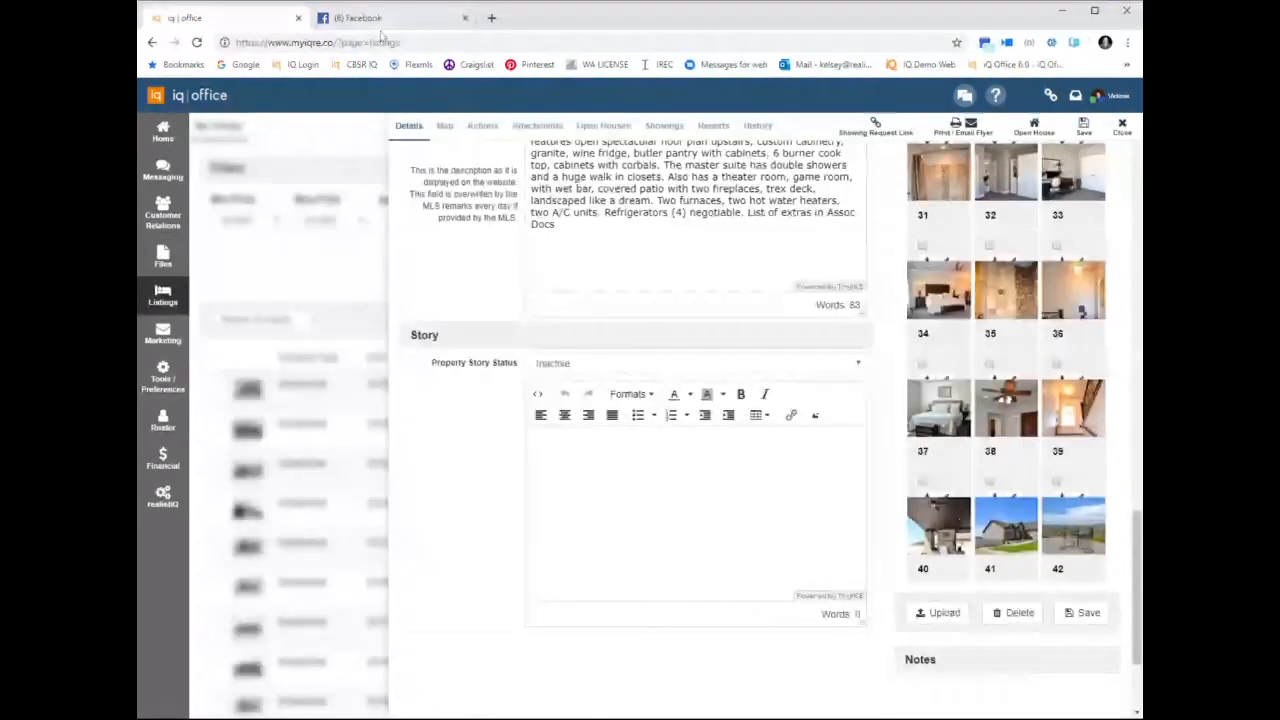
In the Facebook browser tab, go to the iqre.co website and open the My Portal property story editor for MLS# 20171045
{"action": "left_click", "coordinate": [388, 28]}
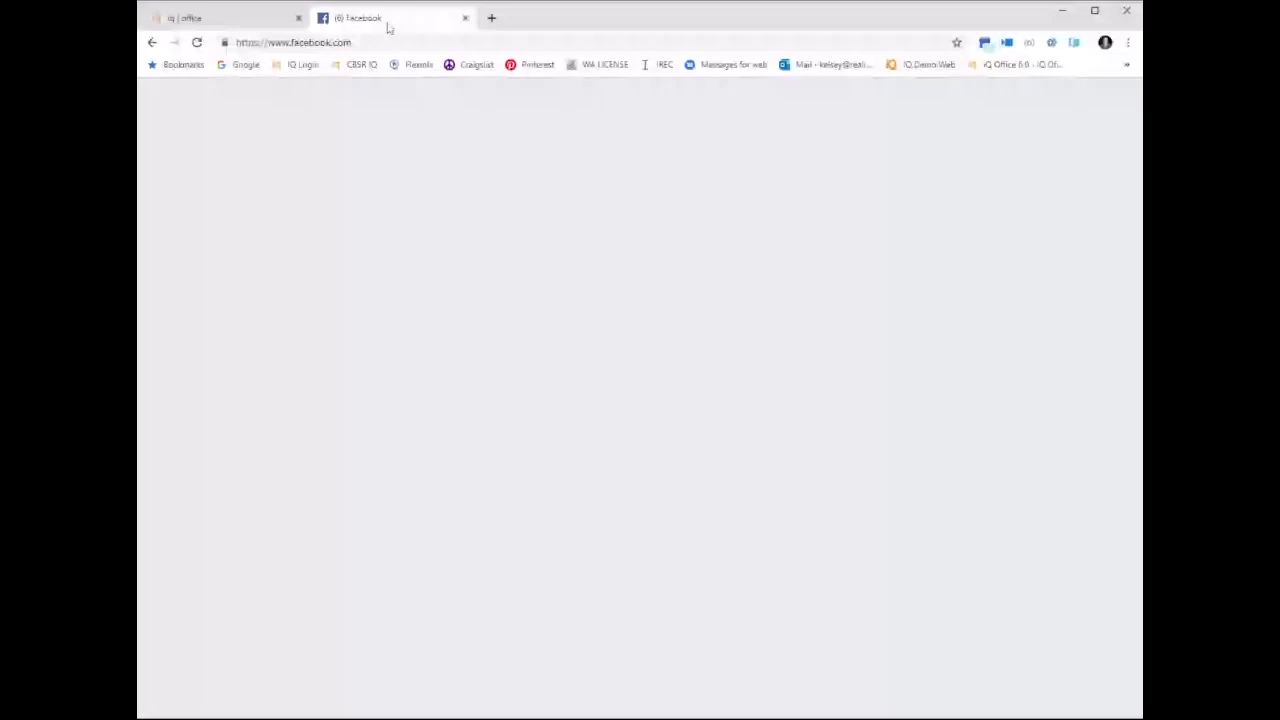
{"action": "type", "text": "iqre."}
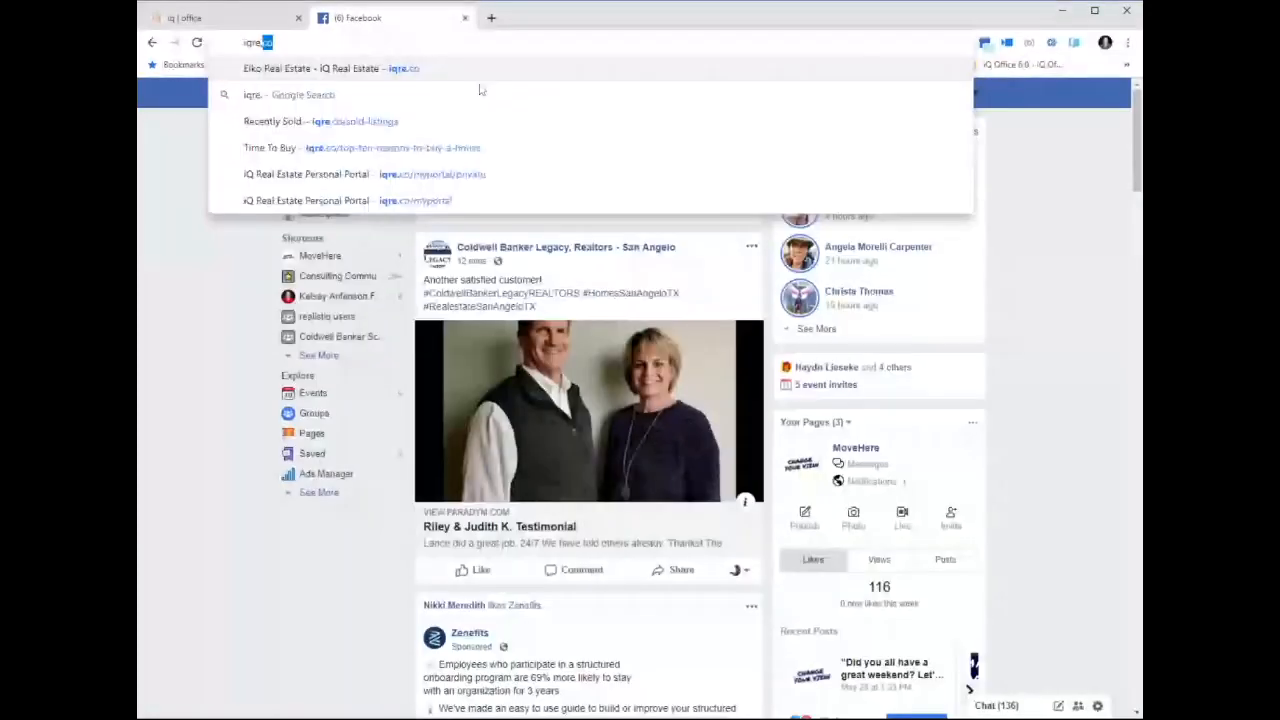
{"action": "key", "text": "Return"}
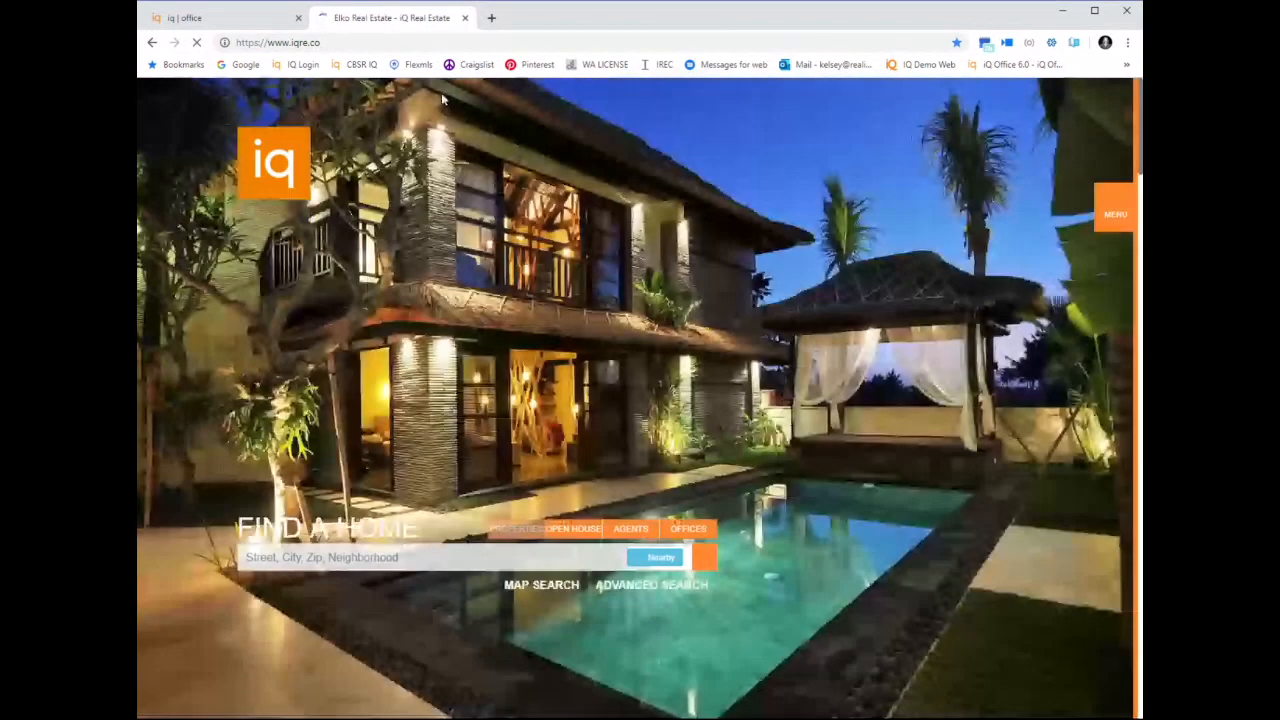
{"action": "left_click", "coordinate": [1115, 205]}
{"action": "left_click", "coordinate": [973, 271]}
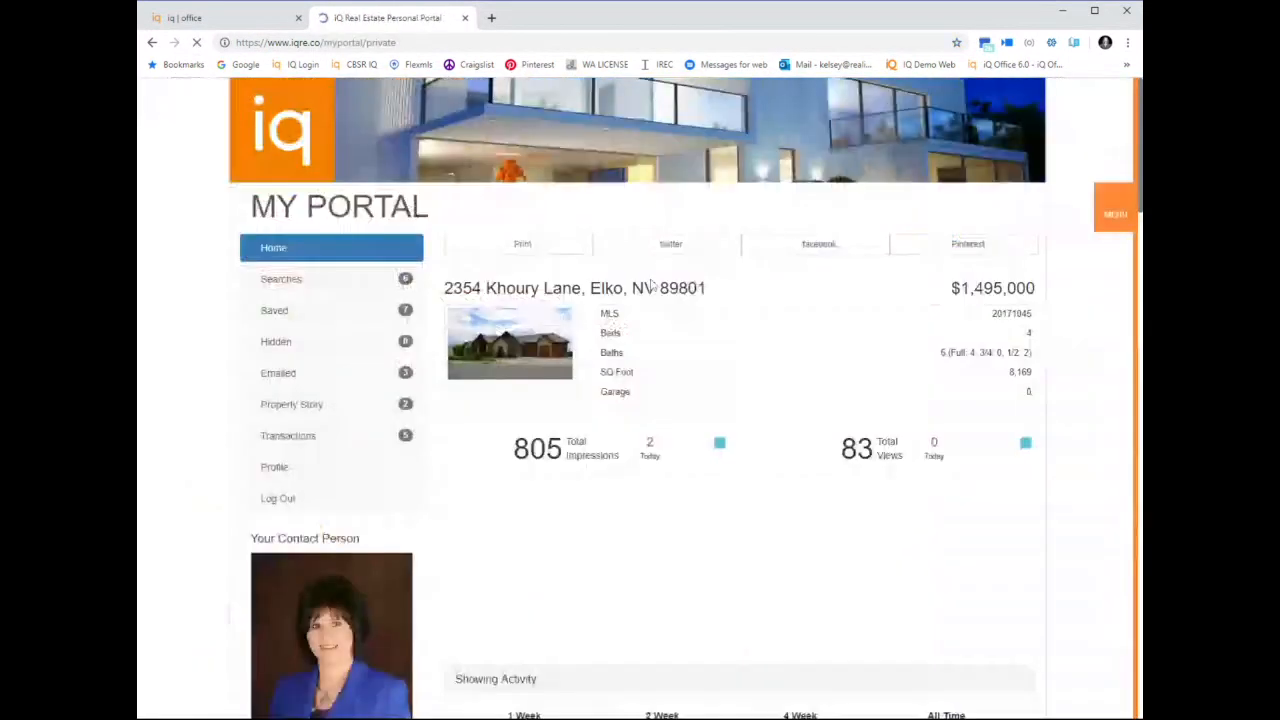
{"action": "left_click", "coordinate": [293, 406]}
{"action": "left_click", "coordinate": [727, 516]}
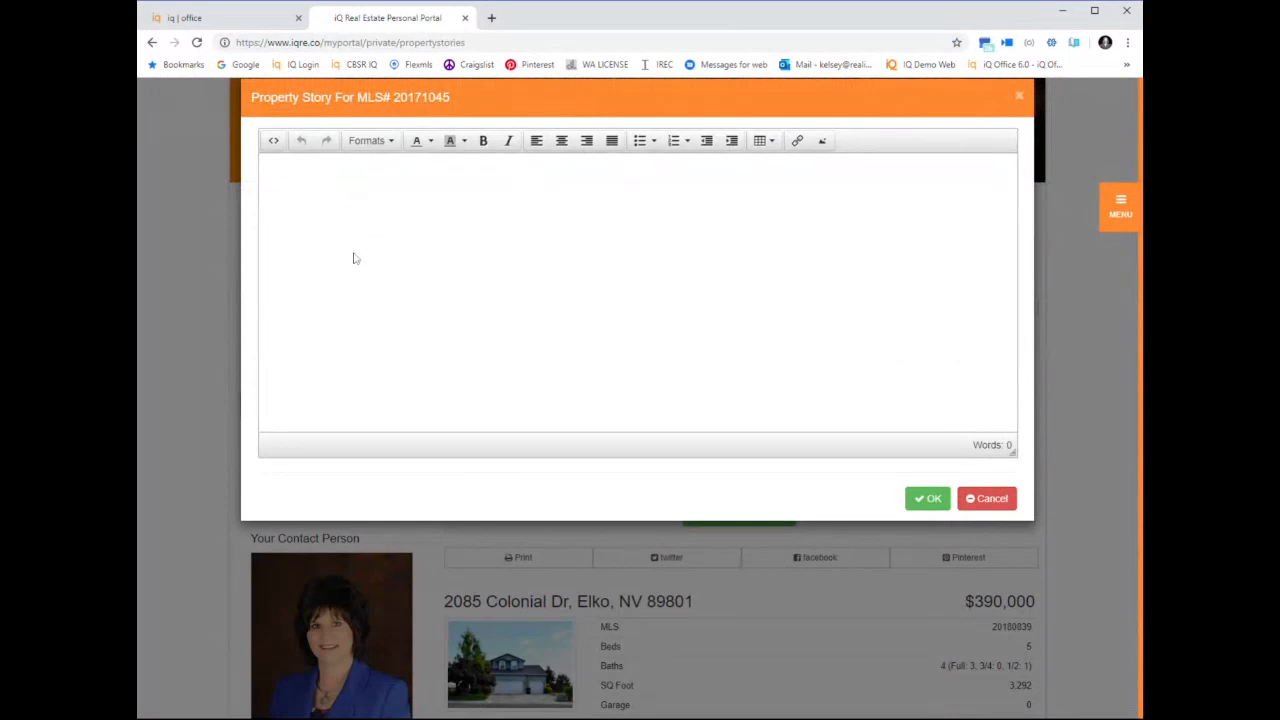
Switch back to iq office and assign the New Listing Action Plan that contains actions to the open listing
{"action": "left_click", "coordinate": [226, 28]}
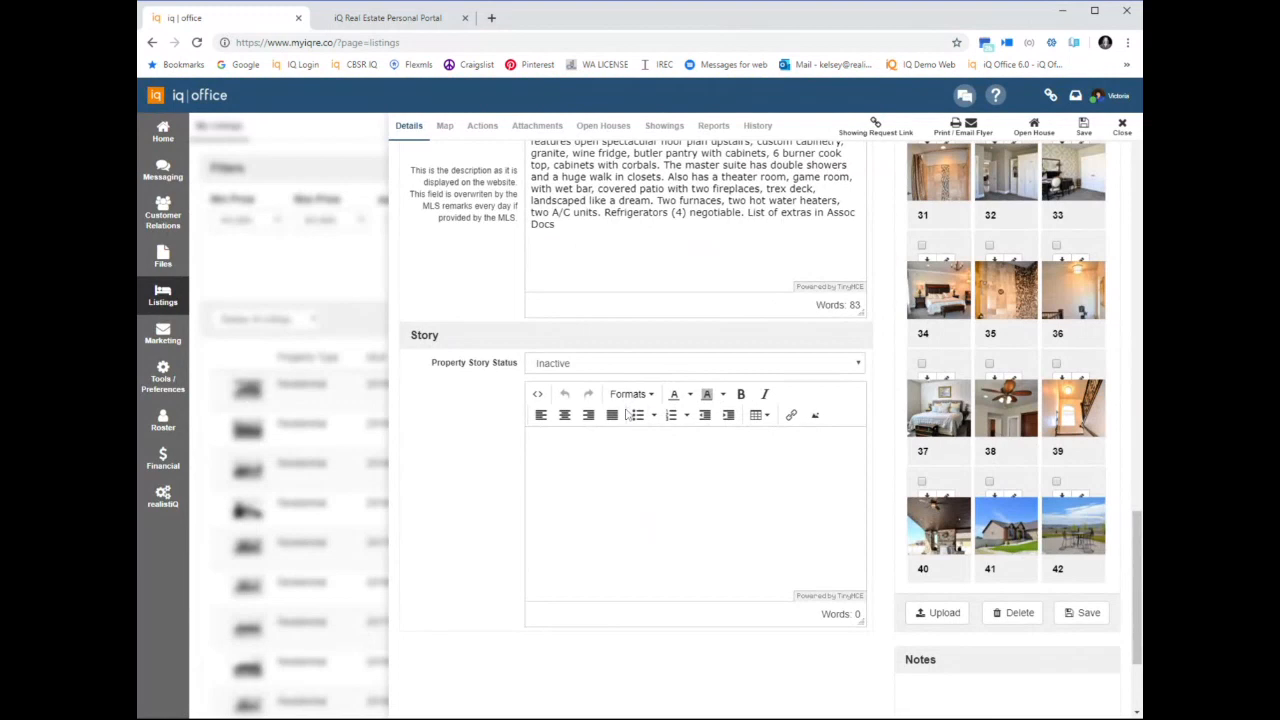
{"action": "left_click", "coordinate": [482, 126]}
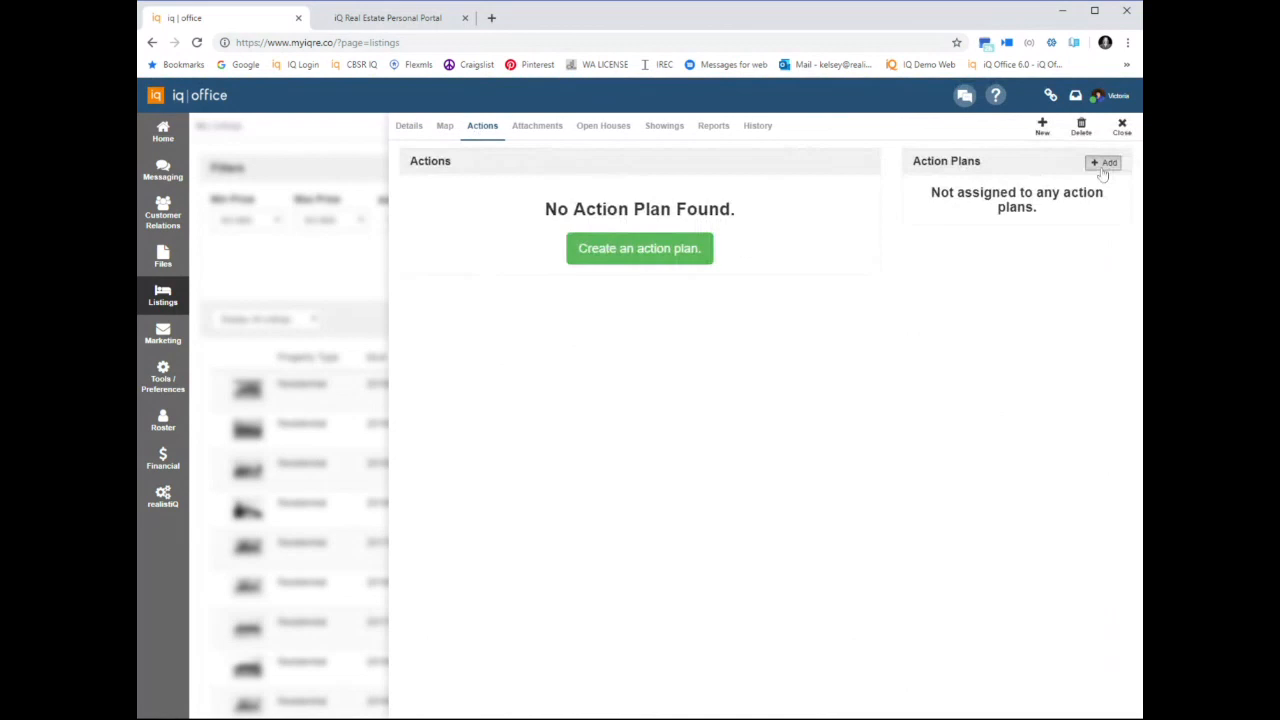
{"action": "left_click", "coordinate": [1105, 163]}
{"action": "scroll", "coordinate": [843, 508], "scroll_direction": "down", "scroll_amount": 4}
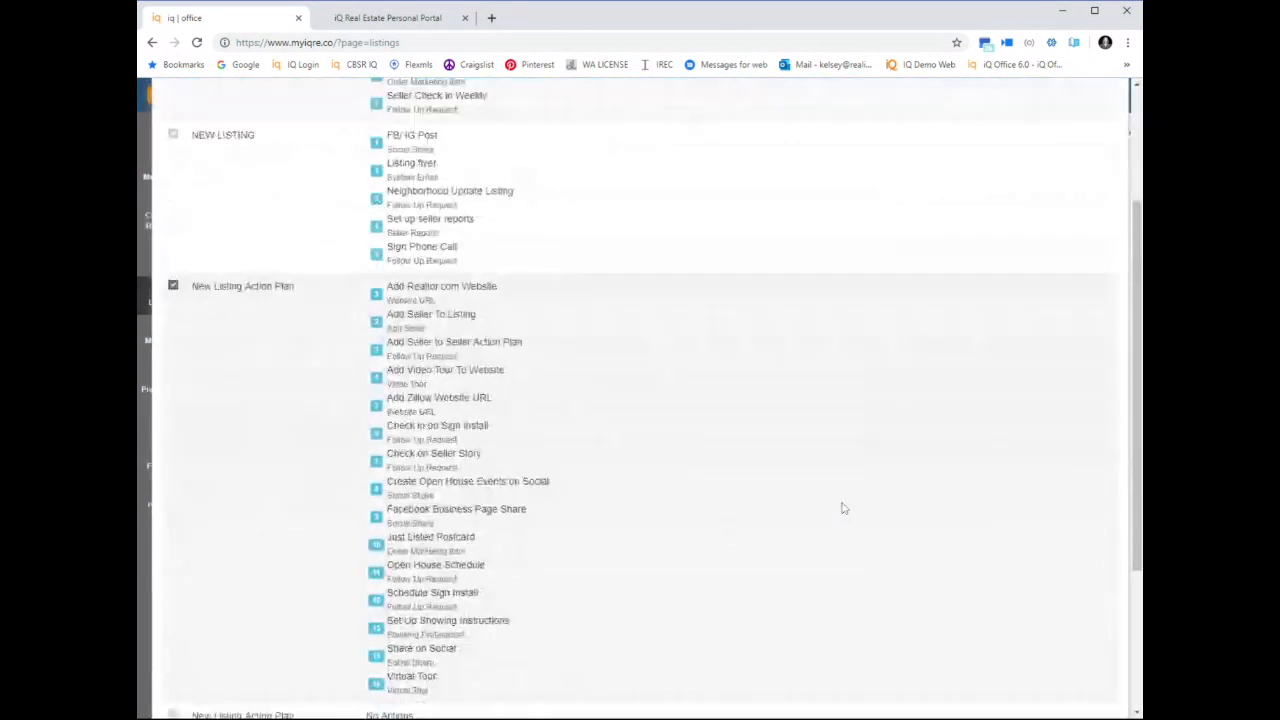
{"action": "scroll", "coordinate": [994, 581], "scroll_direction": "down", "scroll_amount": 1}
{"action": "left_click", "coordinate": [1088, 697]}
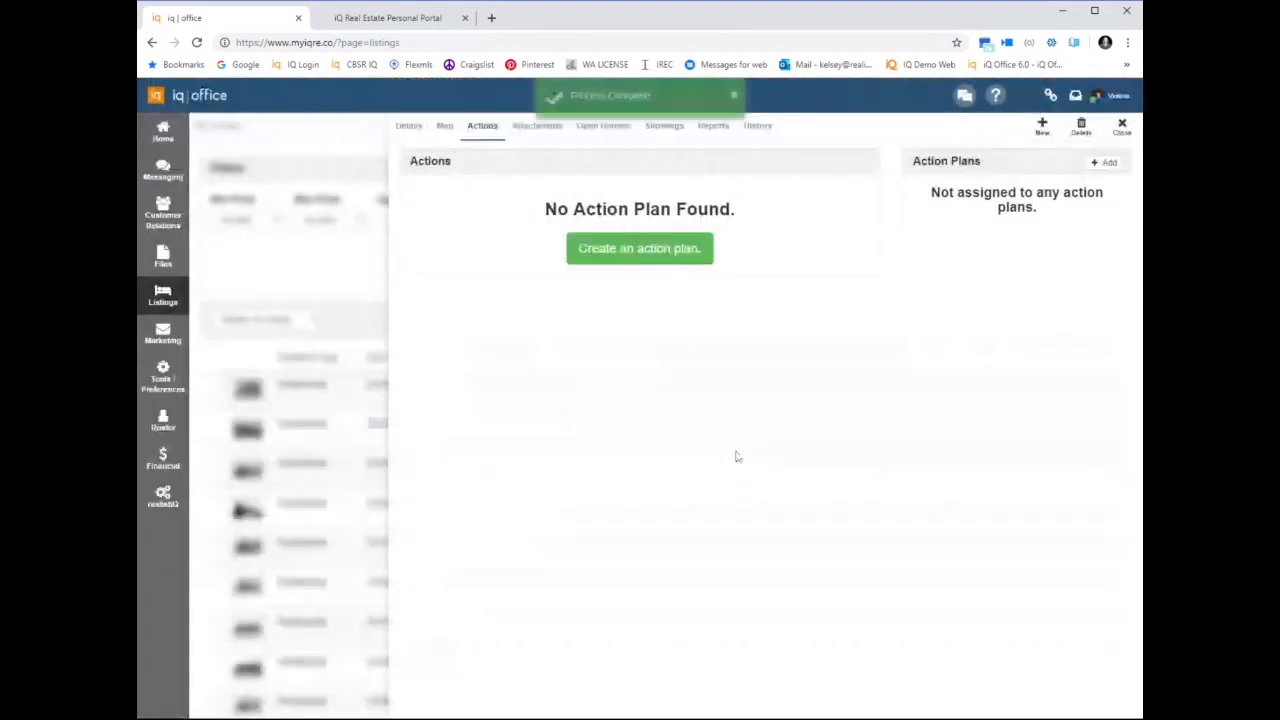
Refresh the listing's actions and review the tasks from the New Listing Action Plan
{"action": "left_click", "coordinate": [537, 125]}
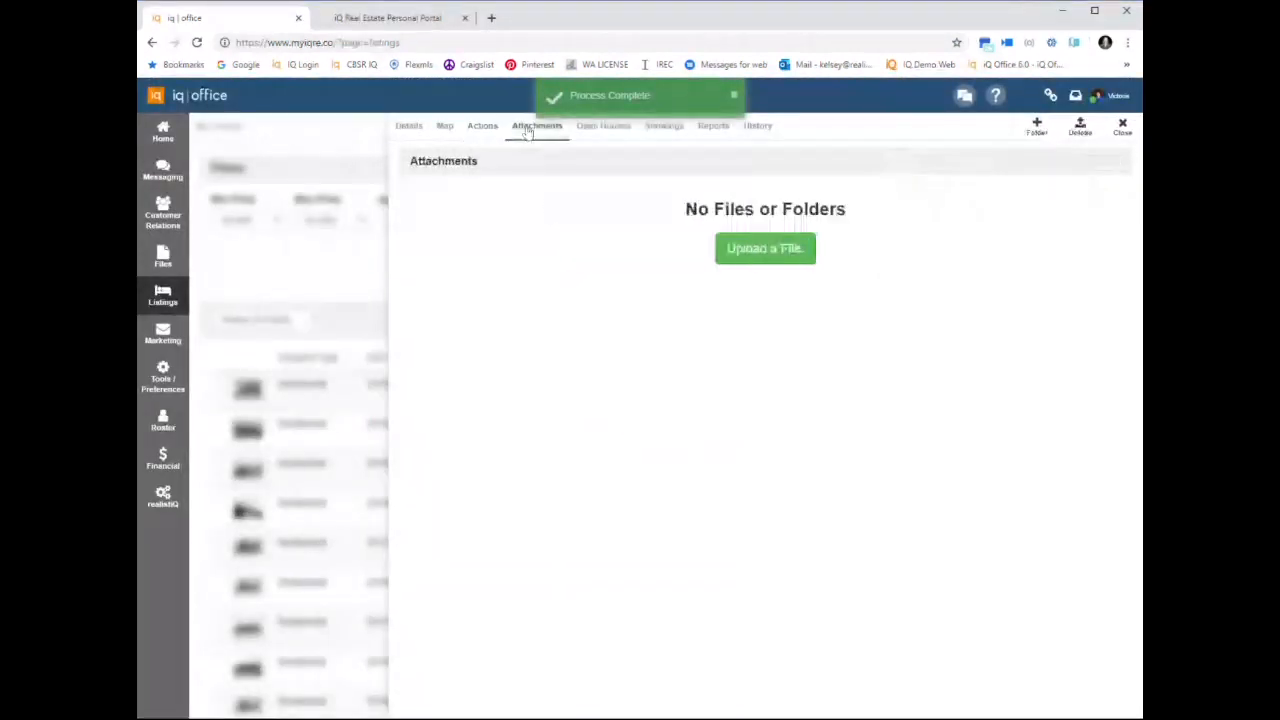
{"action": "left_click", "coordinate": [482, 125]}
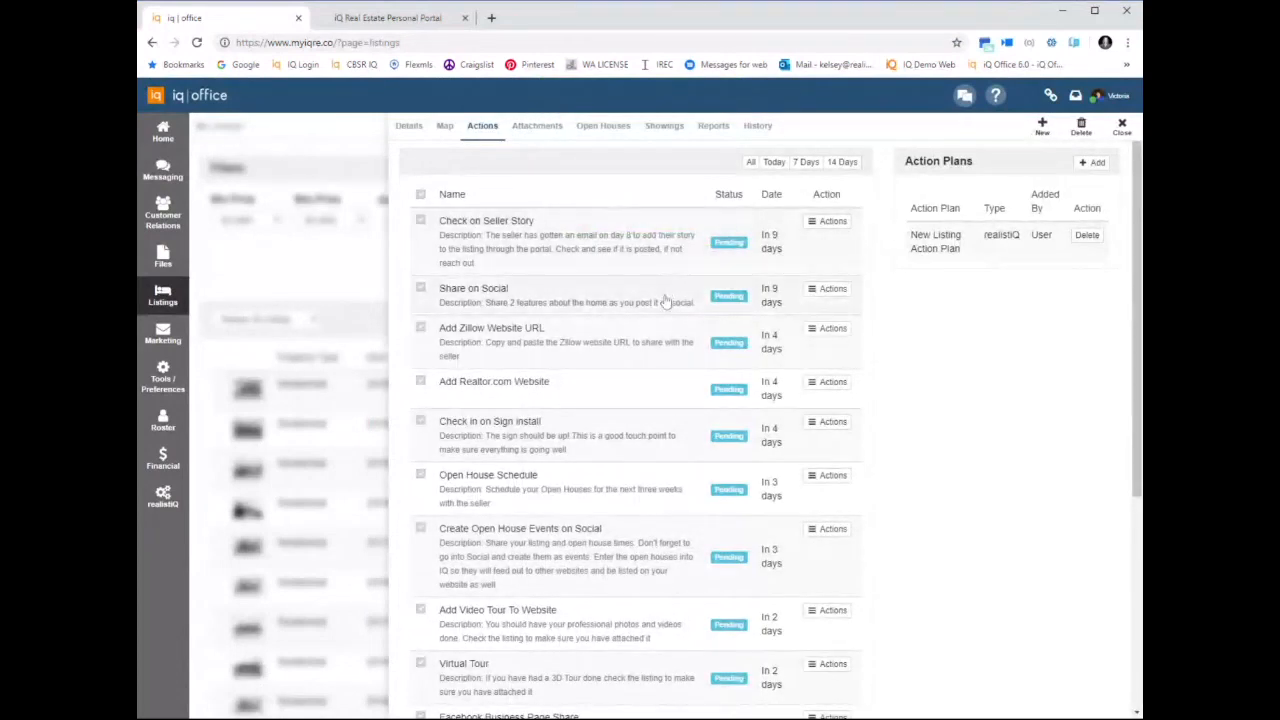
{"action": "scroll", "coordinate": [657, 402], "scroll_direction": "down", "scroll_amount": 1}
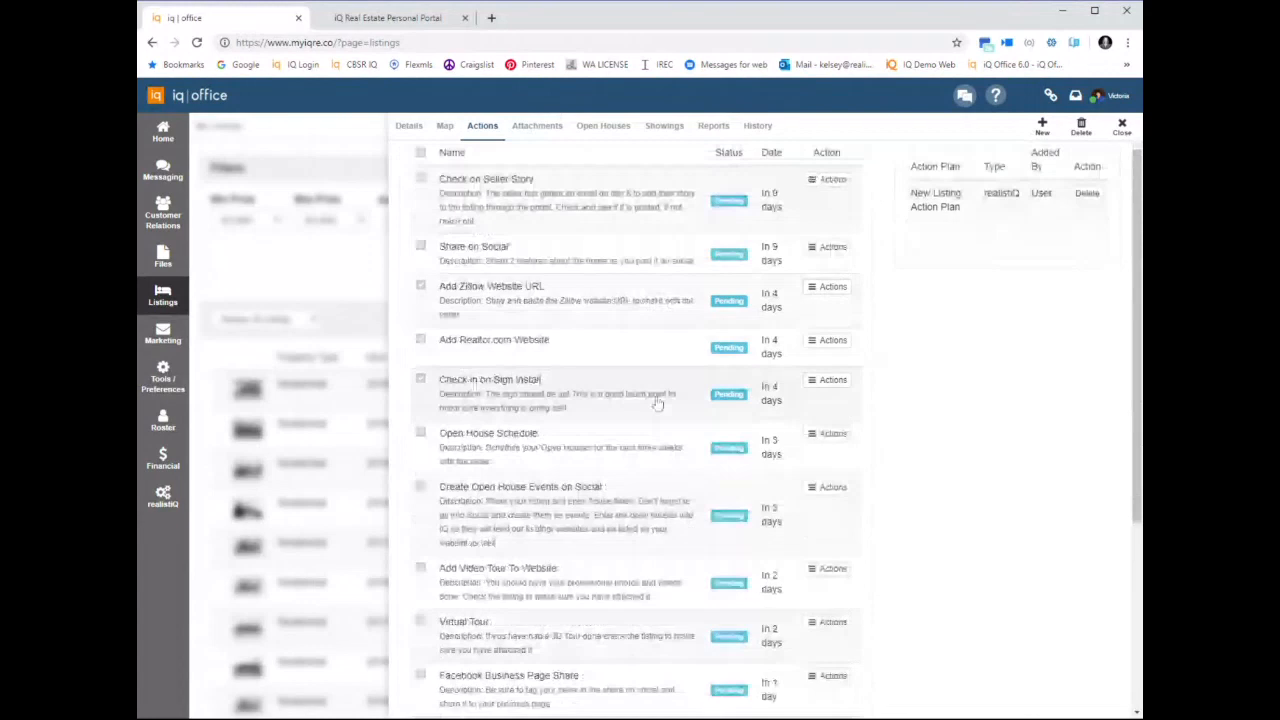
{"action": "scroll", "coordinate": [657, 402], "scroll_direction": "down", "scroll_amount": 2}
{"action": "scroll", "coordinate": [660, 503], "scroll_direction": "down", "scroll_amount": 2}
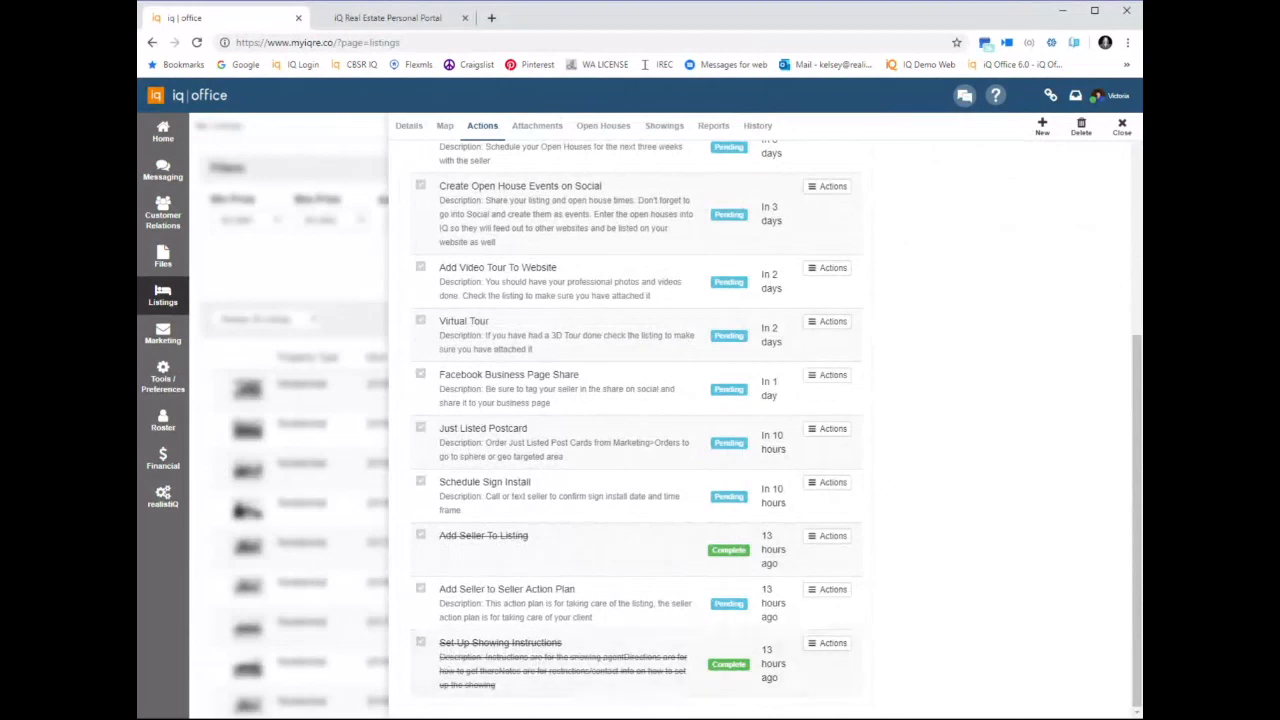
{"action": "scroll", "coordinate": [577, 243], "scroll_direction": "up", "scroll_amount": 4}
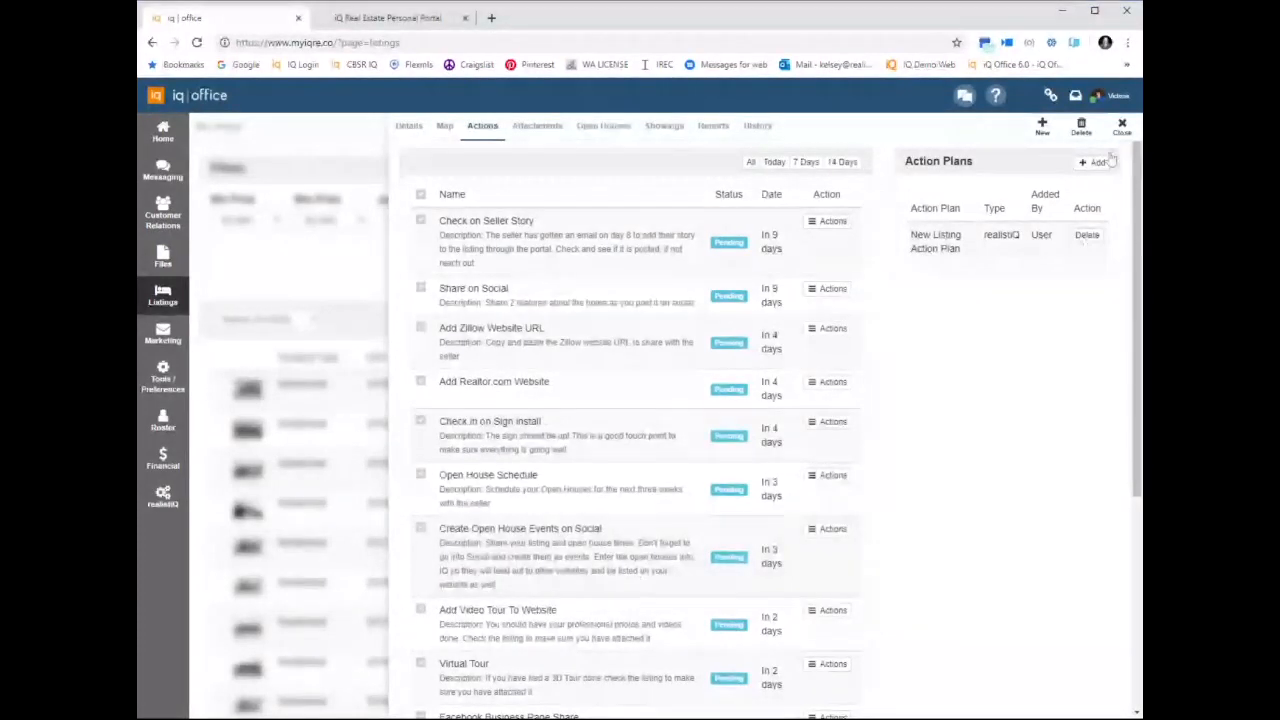
Examine the Just Listed Action Plan setting among the default action plans in the agent profile's preferences, and close the profile
{"action": "left_click", "coordinate": [1100, 100]}
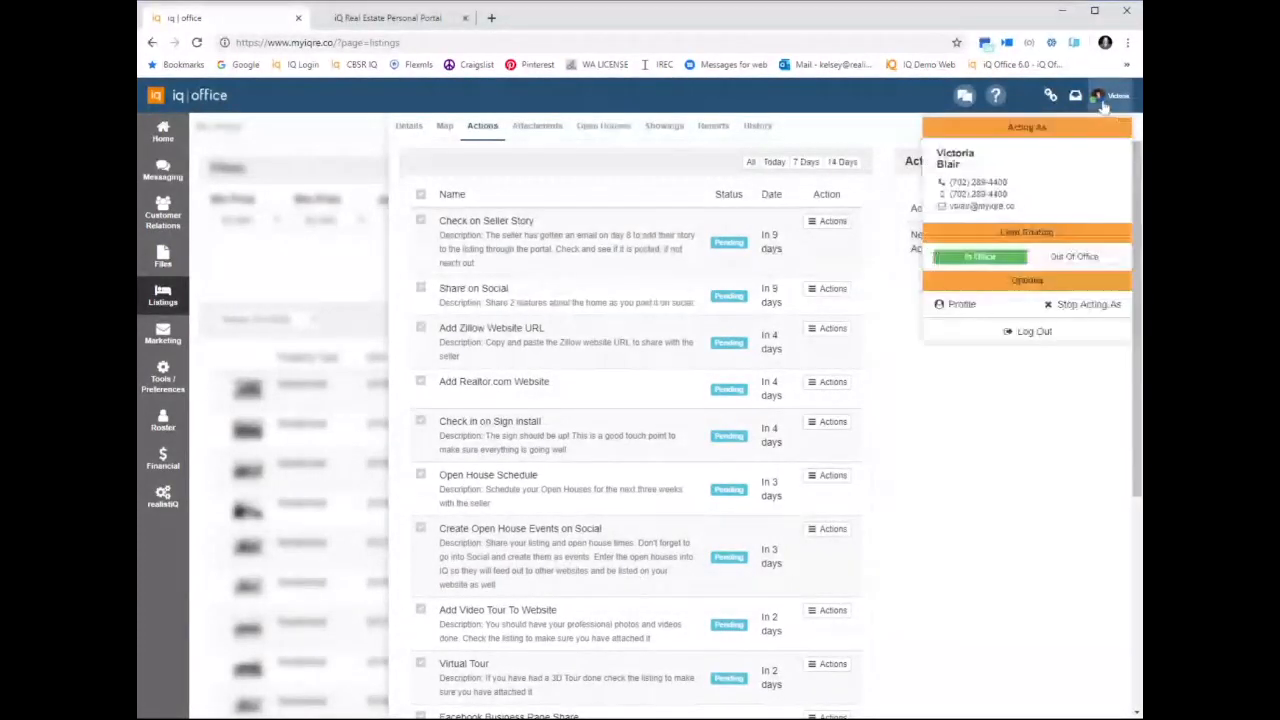
{"action": "left_click", "coordinate": [955, 304]}
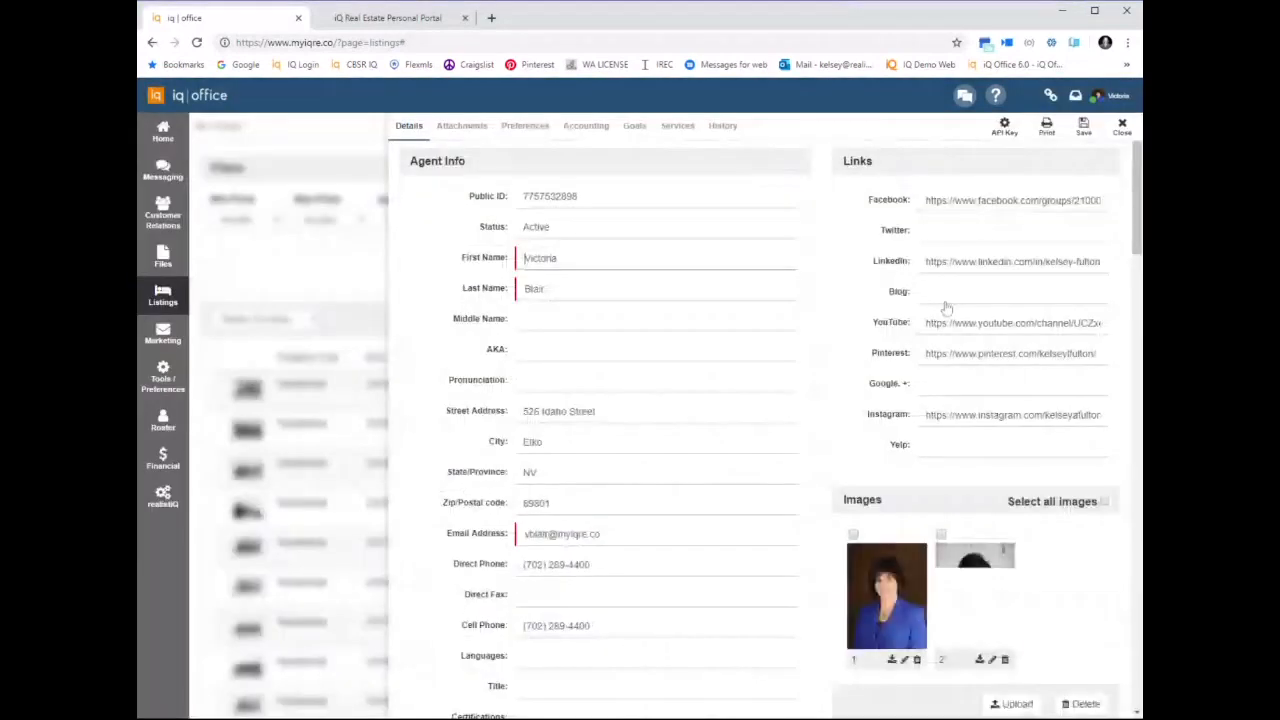
{"action": "left_click", "coordinate": [522, 130]}
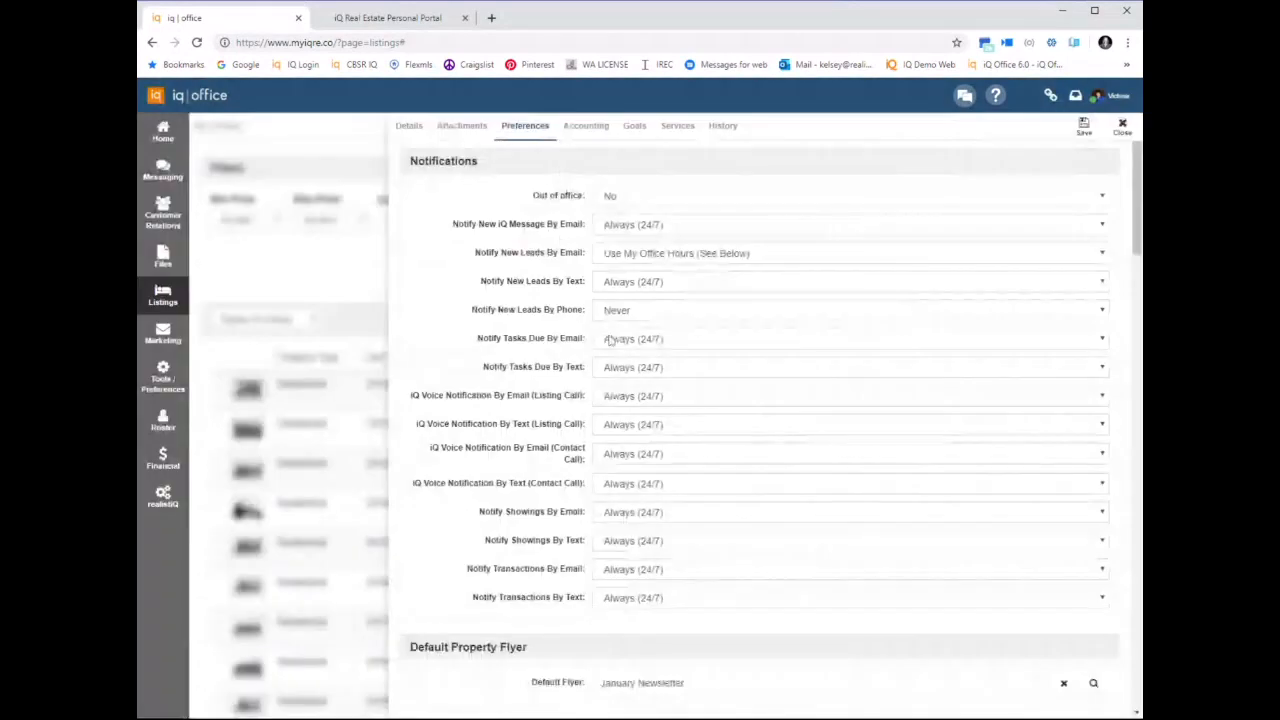
{"action": "scroll", "coordinate": [612, 342], "scroll_direction": "down", "scroll_amount": 3}
{"action": "left_click_drag", "start_coordinate": [490, 492], "coordinate": [615, 490]}
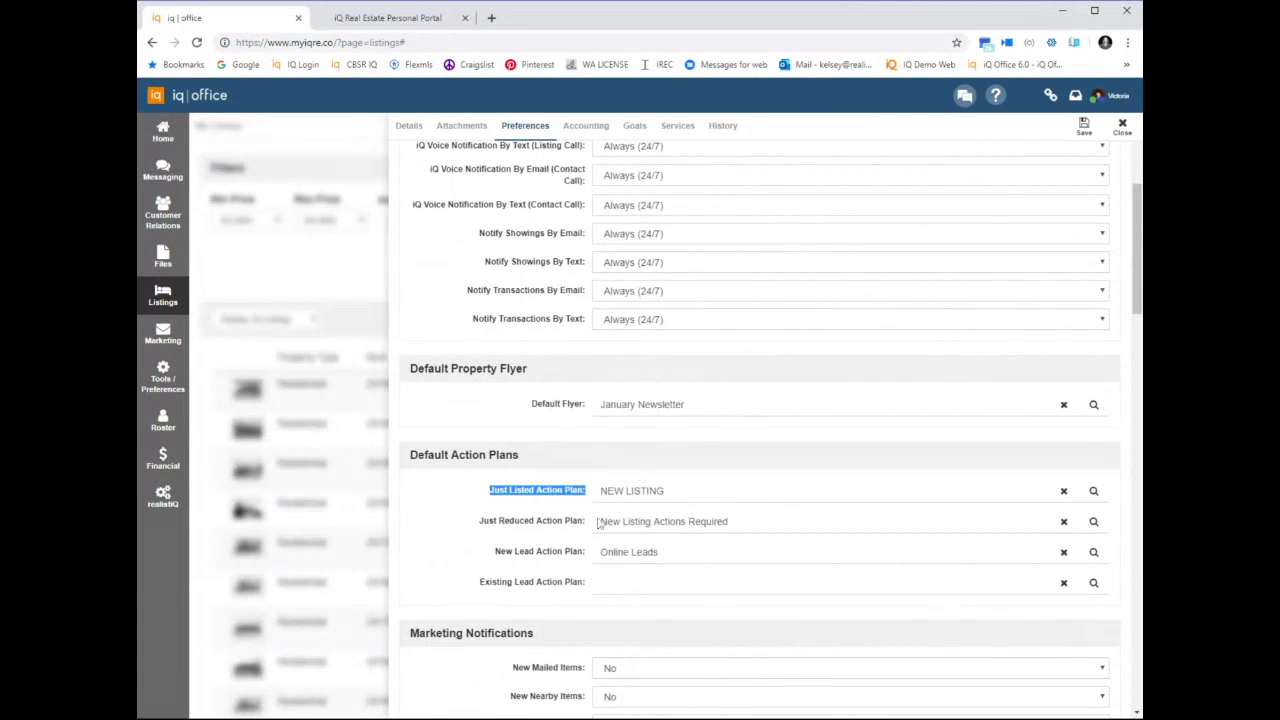
{"action": "left_click", "coordinate": [1121, 130]}
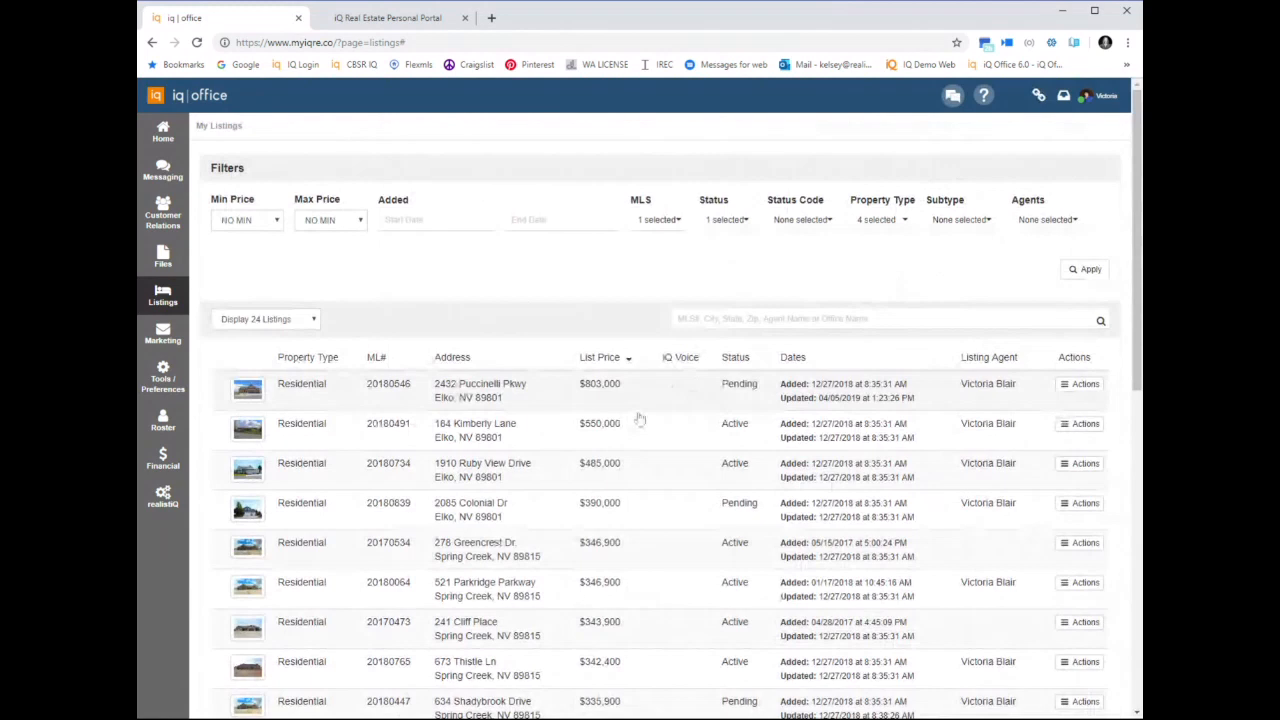
{"action": "left_click", "coordinate": [618, 435]}
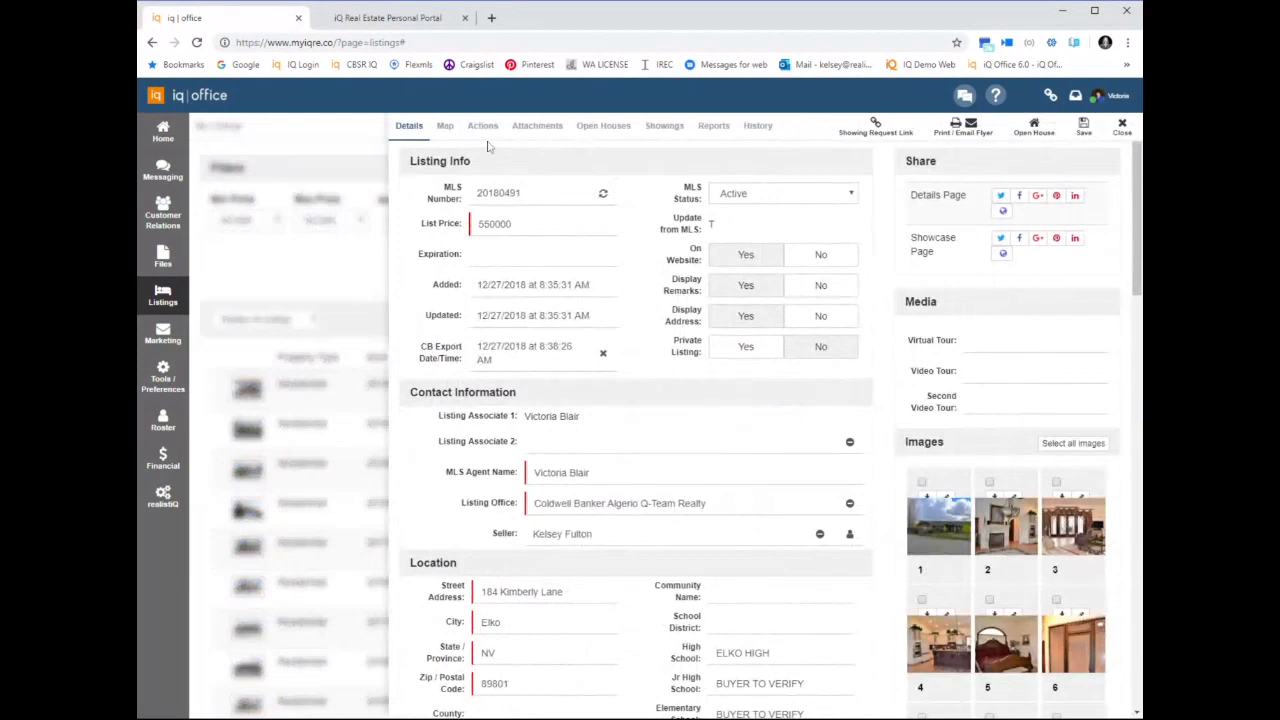
{"action": "left_click", "coordinate": [487, 136]}
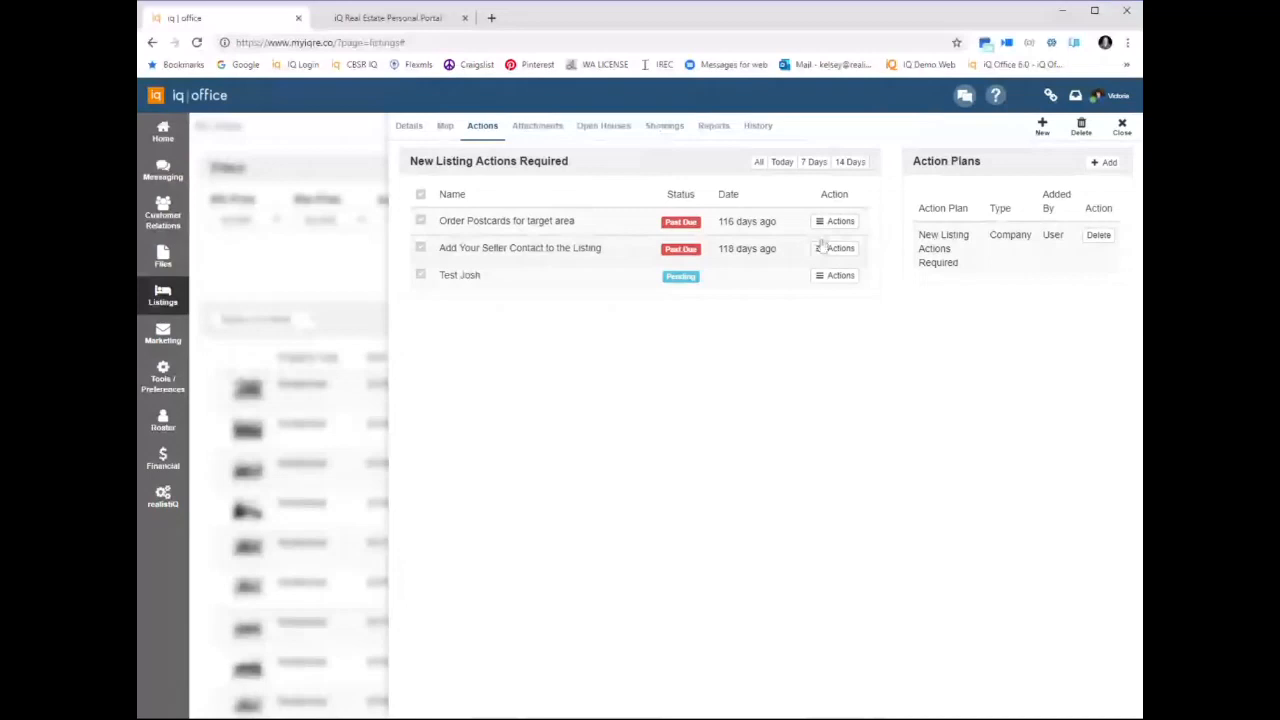
{"action": "left_click", "coordinate": [782, 241]}
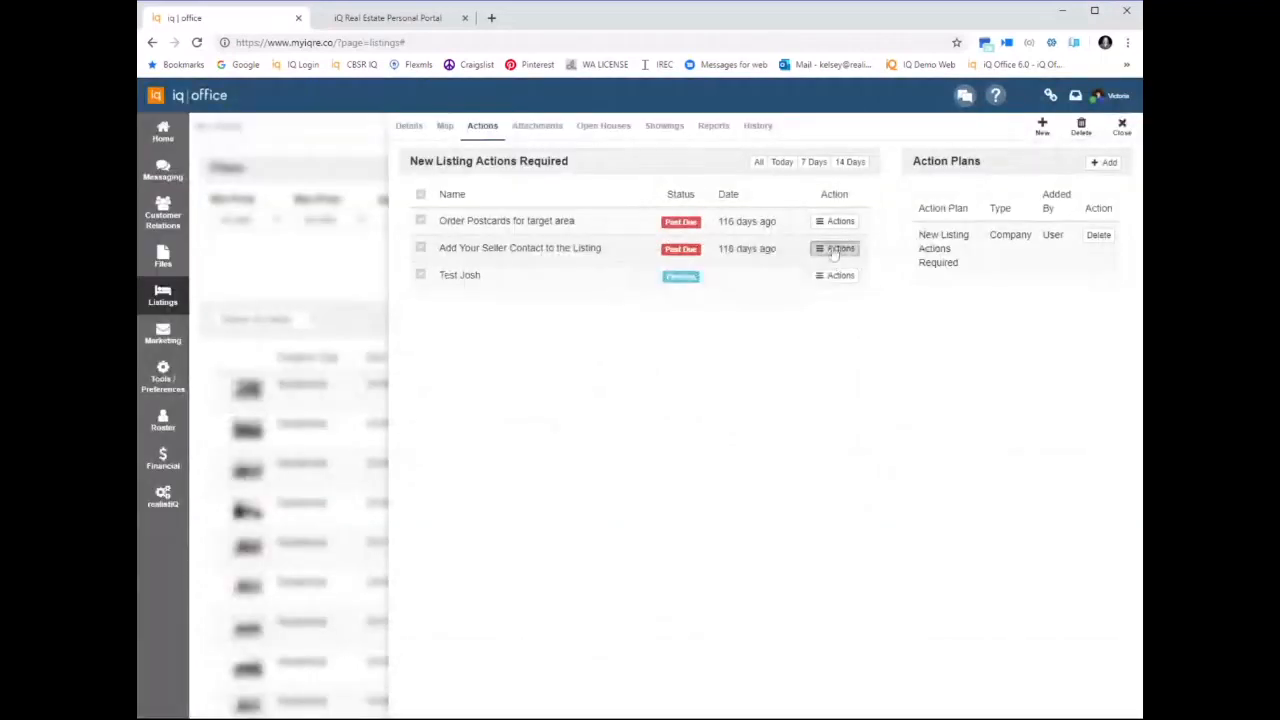
{"action": "left_click", "coordinate": [838, 248]}
{"action": "left_click", "coordinate": [692, 241]}
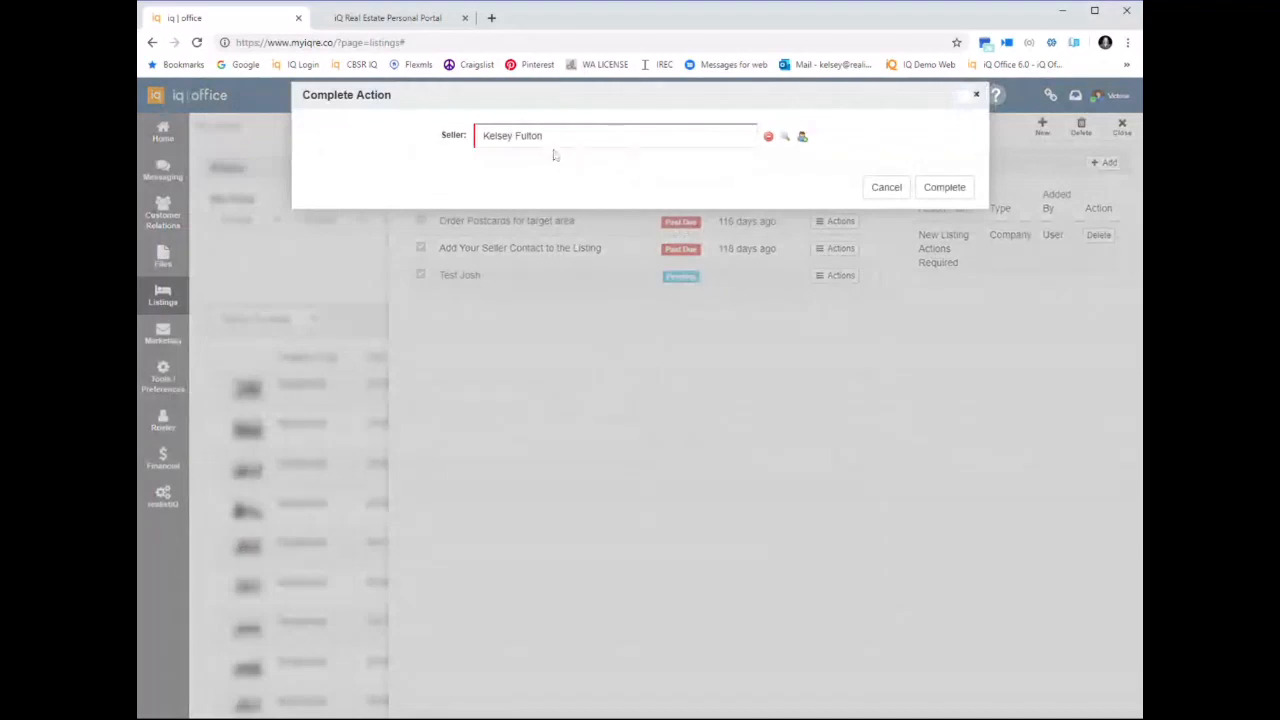
{"action": "left_click", "coordinate": [966, 194]}
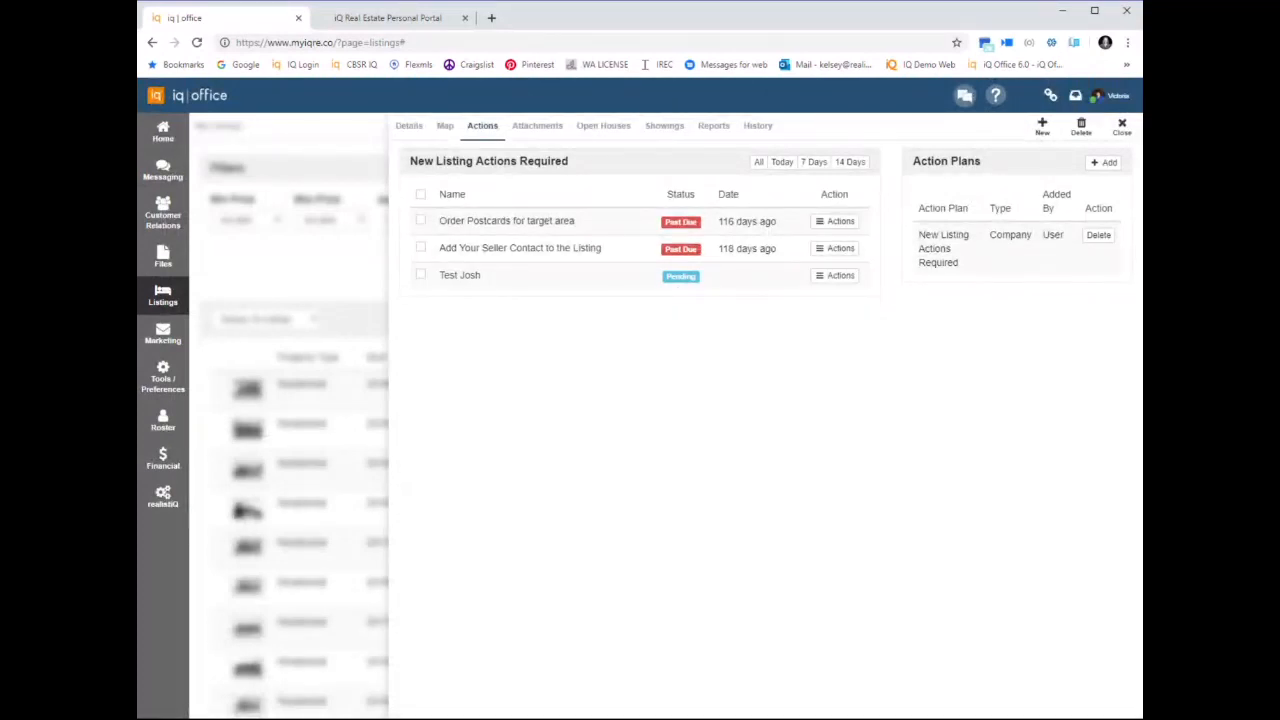
{"action": "left_click", "coordinate": [587, 133]}
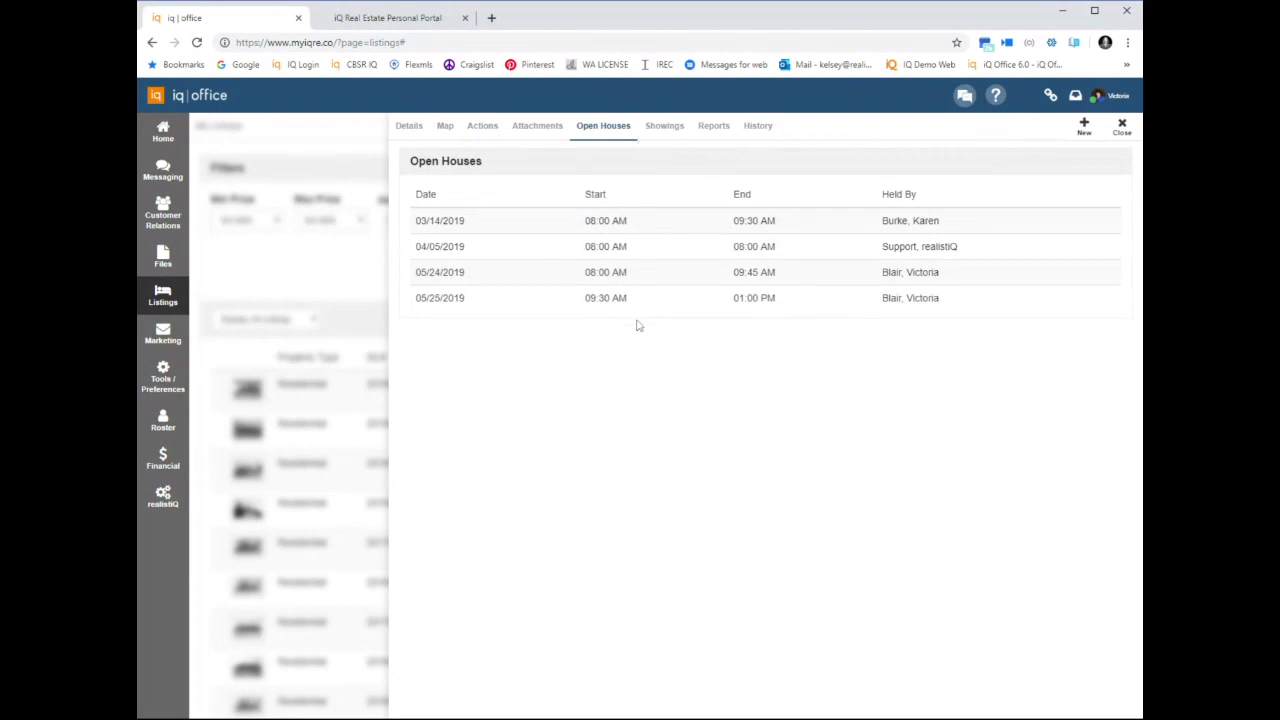
{"action": "left_click", "coordinate": [664, 130]}
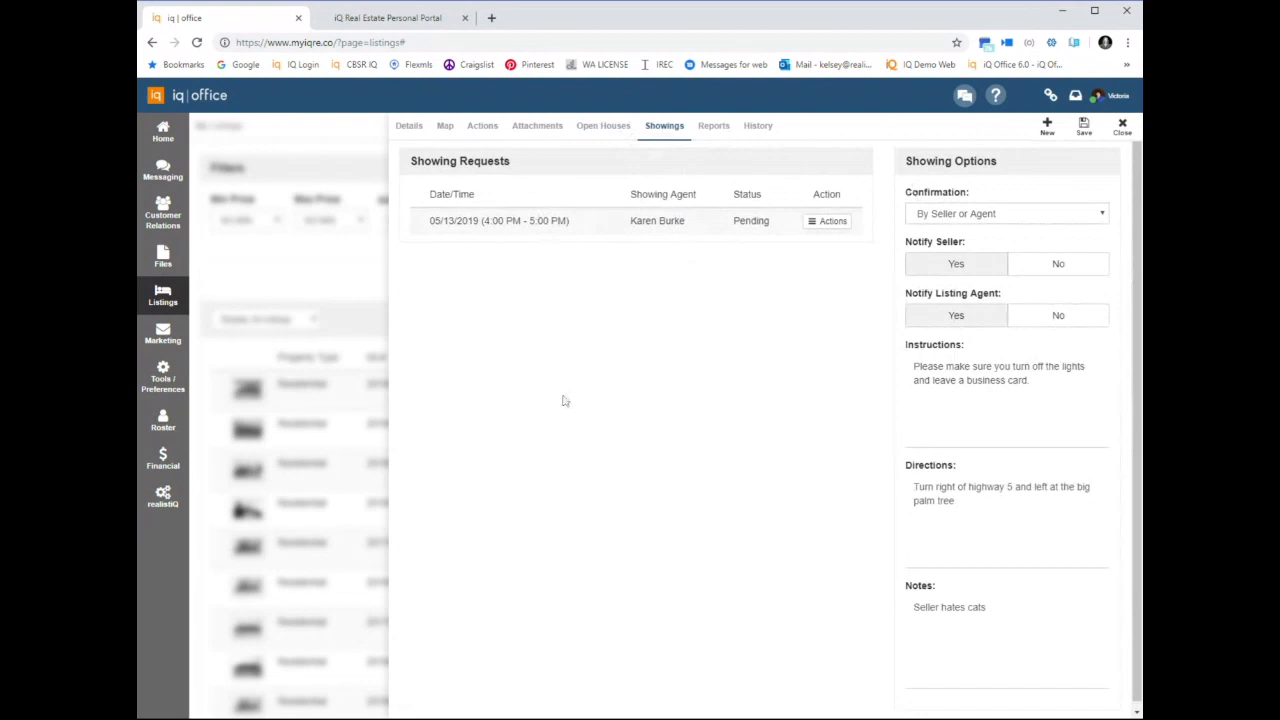
{"action": "left_click", "coordinate": [1049, 131]}
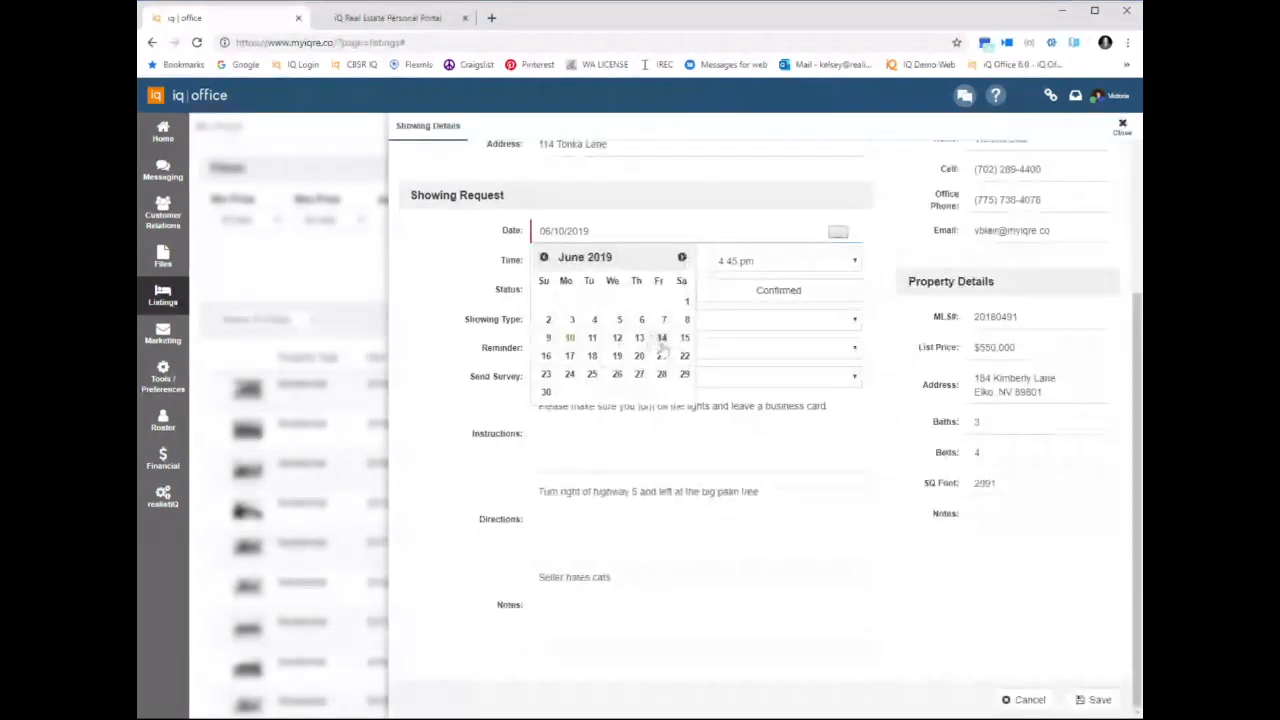
{"action": "left_click", "coordinate": [661, 340]}
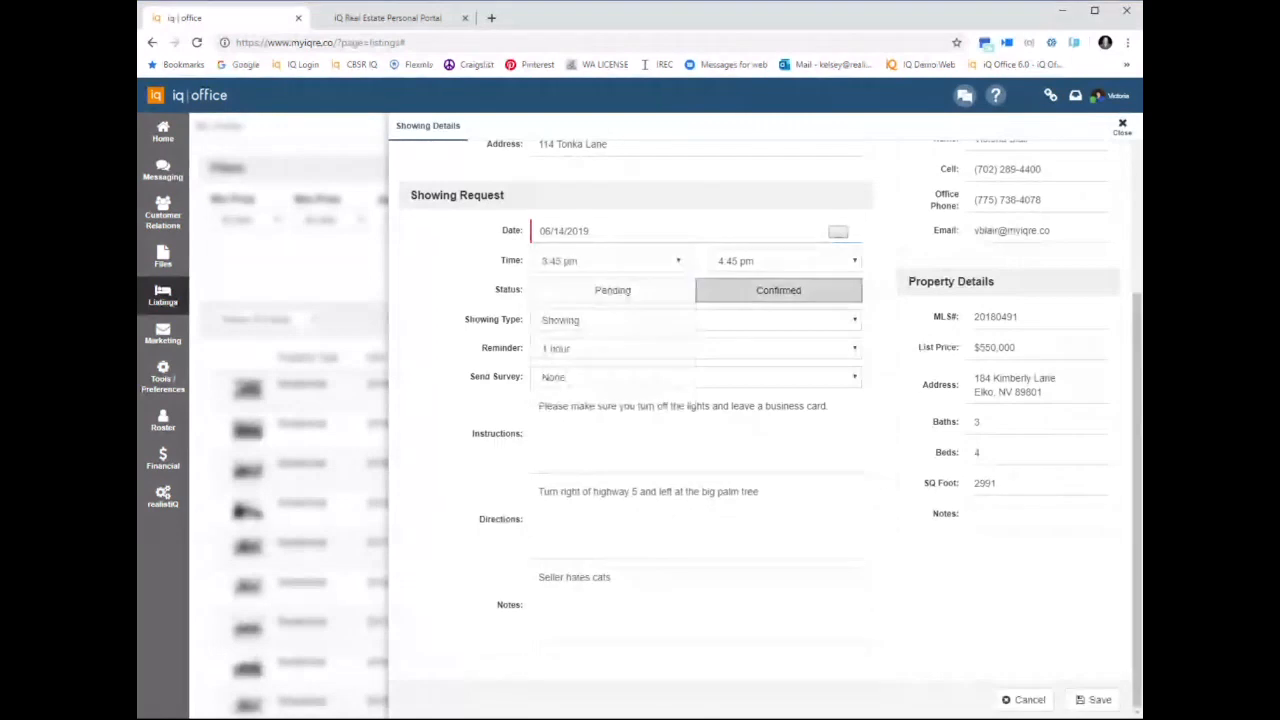
{"action": "left_click", "coordinate": [630, 330]}
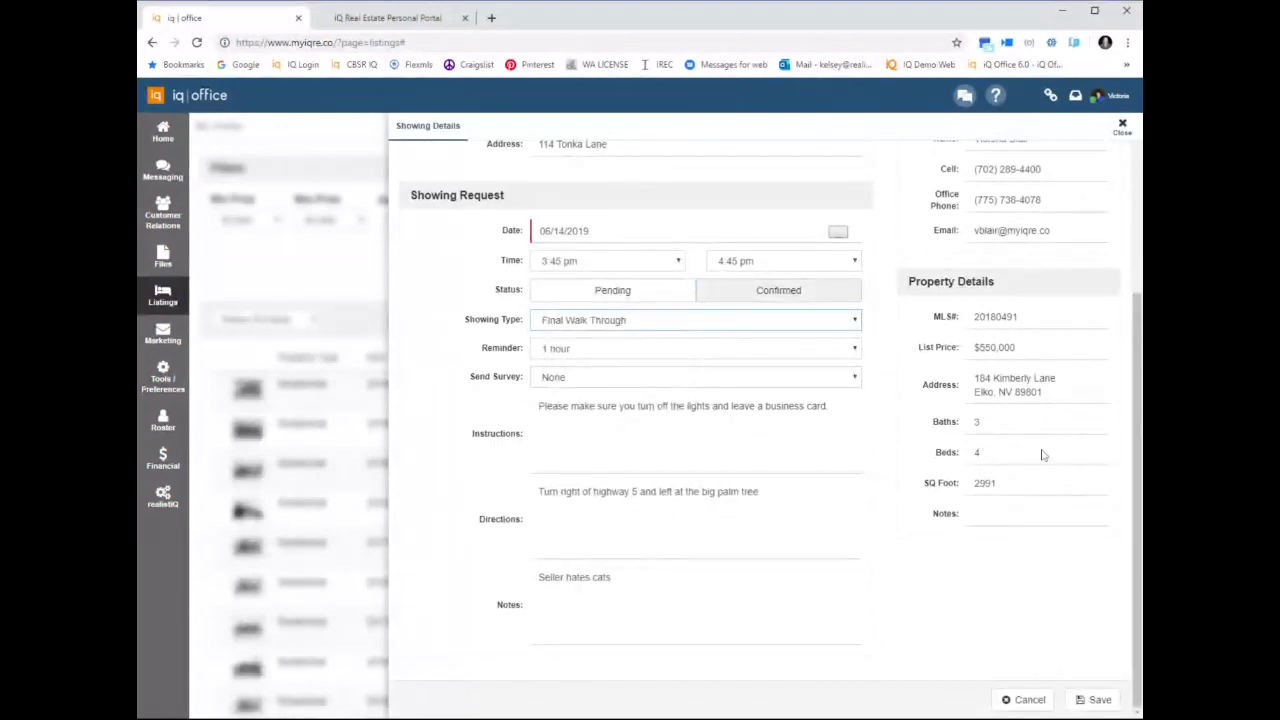
{"action": "left_click", "coordinate": [1082, 700]}
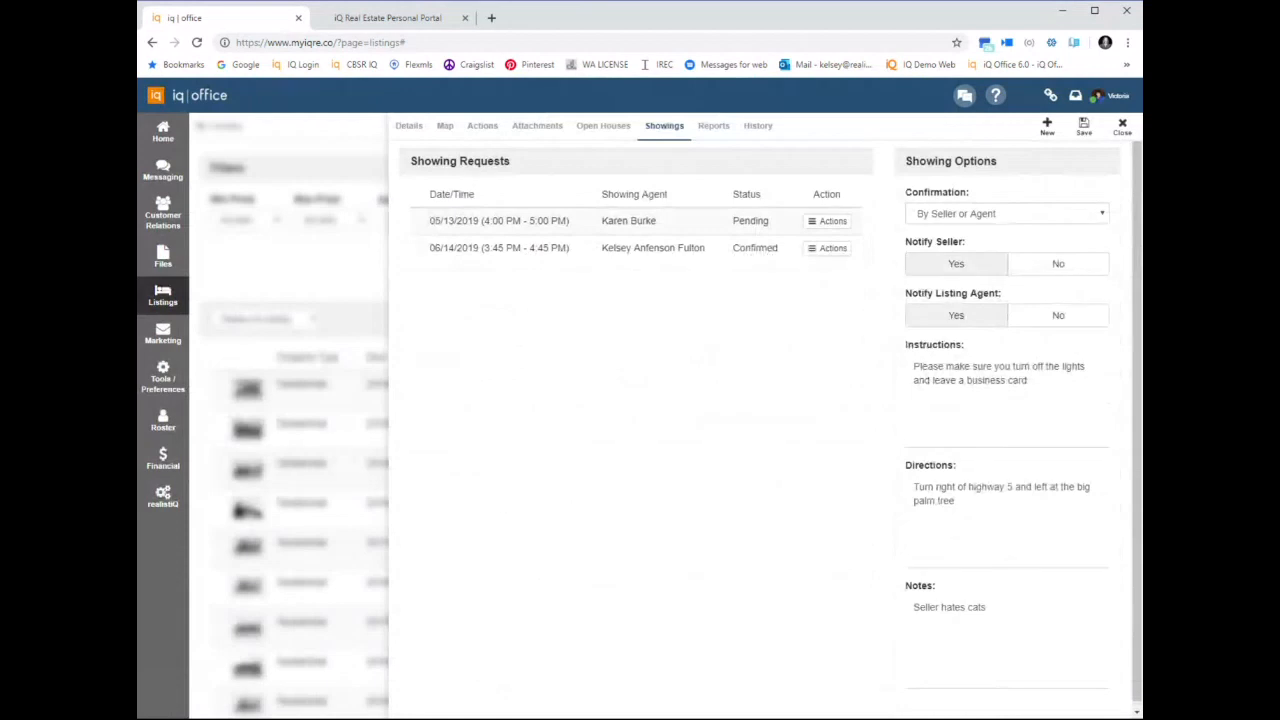
Set the seller report's location to the communities Humboldt 1-3, Clover Est Sub and Hamilton Stage, and preview the listing report
{"action": "left_click", "coordinate": [710, 127]}
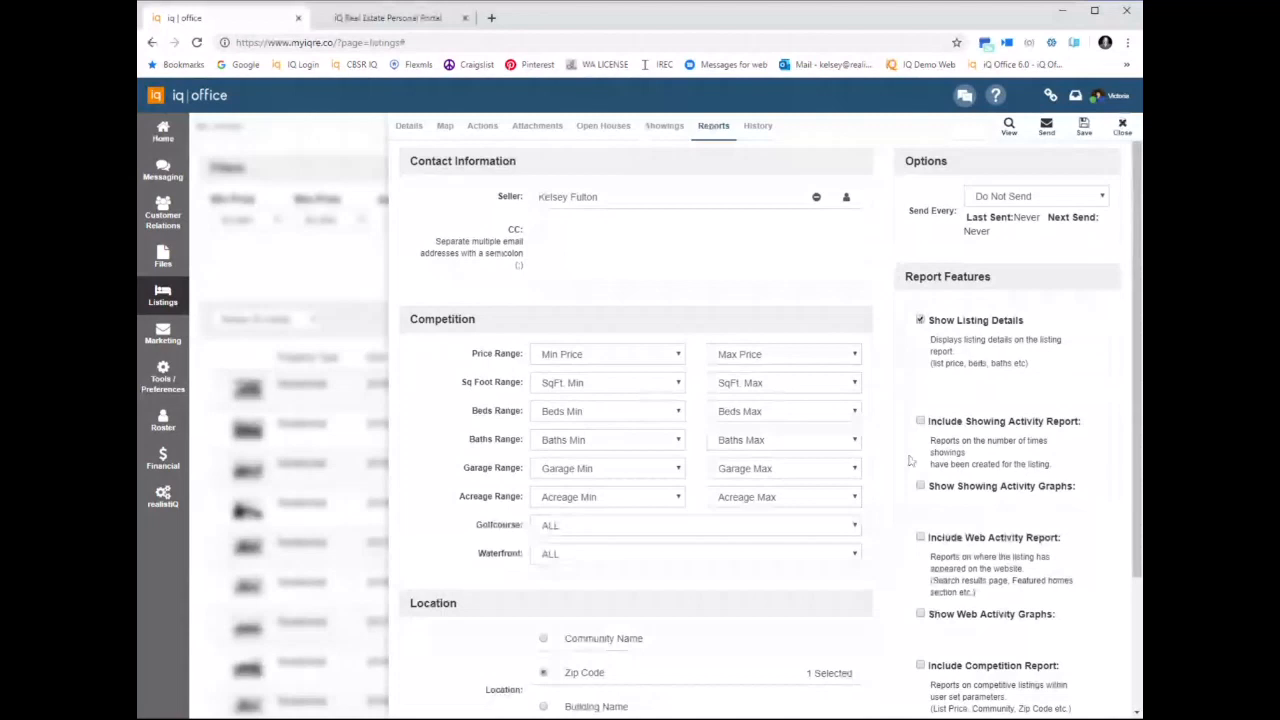
{"action": "scroll", "coordinate": [910, 460], "scroll_direction": "down", "scroll_amount": 3}
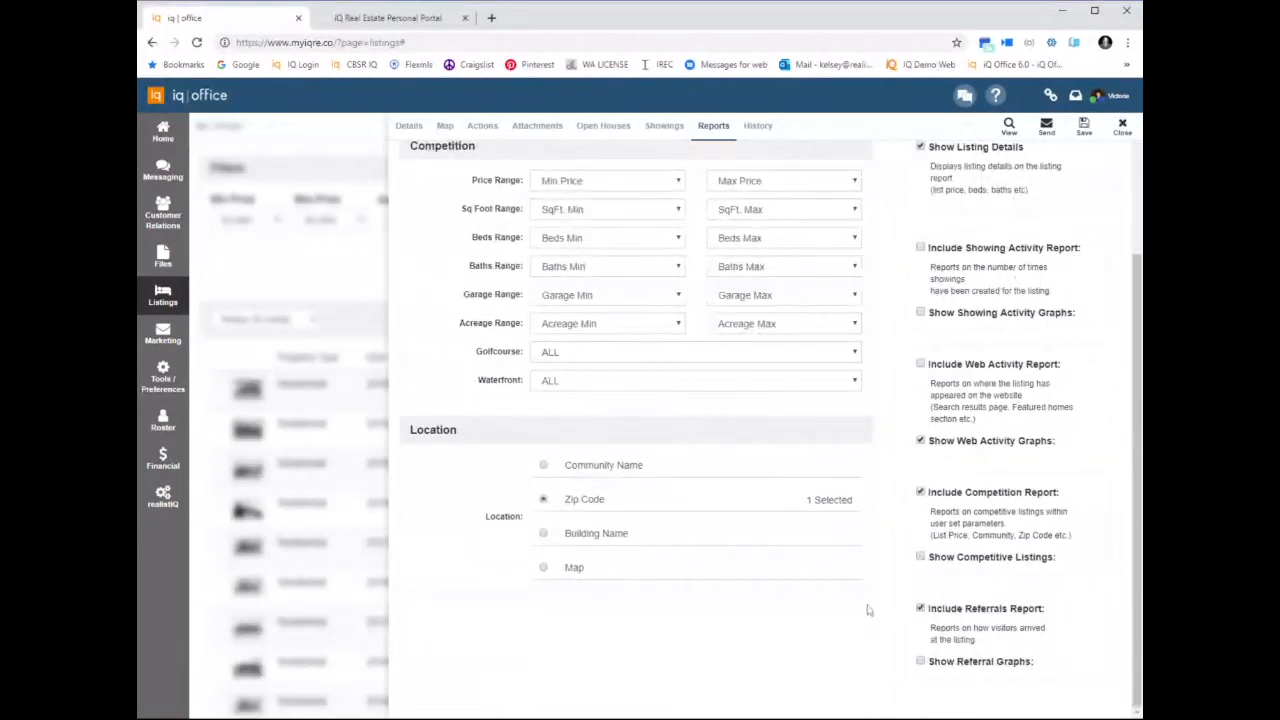
{"action": "left_click", "coordinate": [545, 468]}
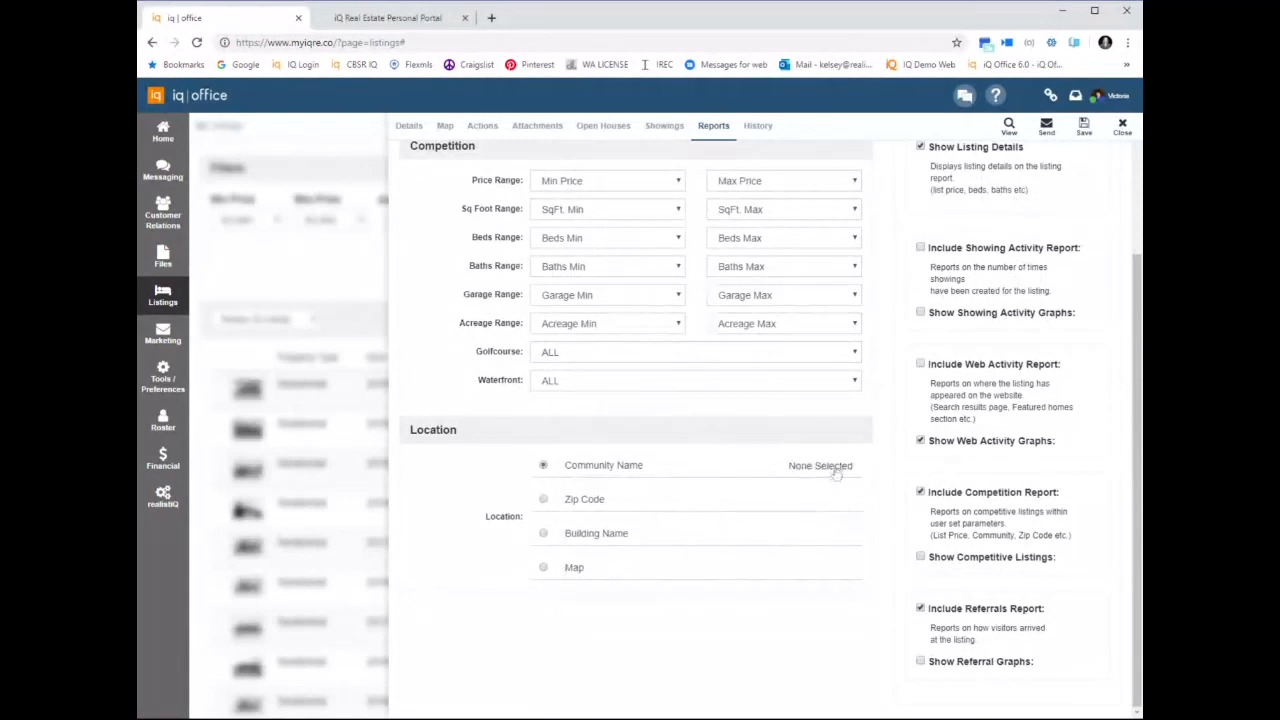
{"action": "left_click", "coordinate": [830, 467]}
{"action": "left_click", "coordinate": [182, 318]}
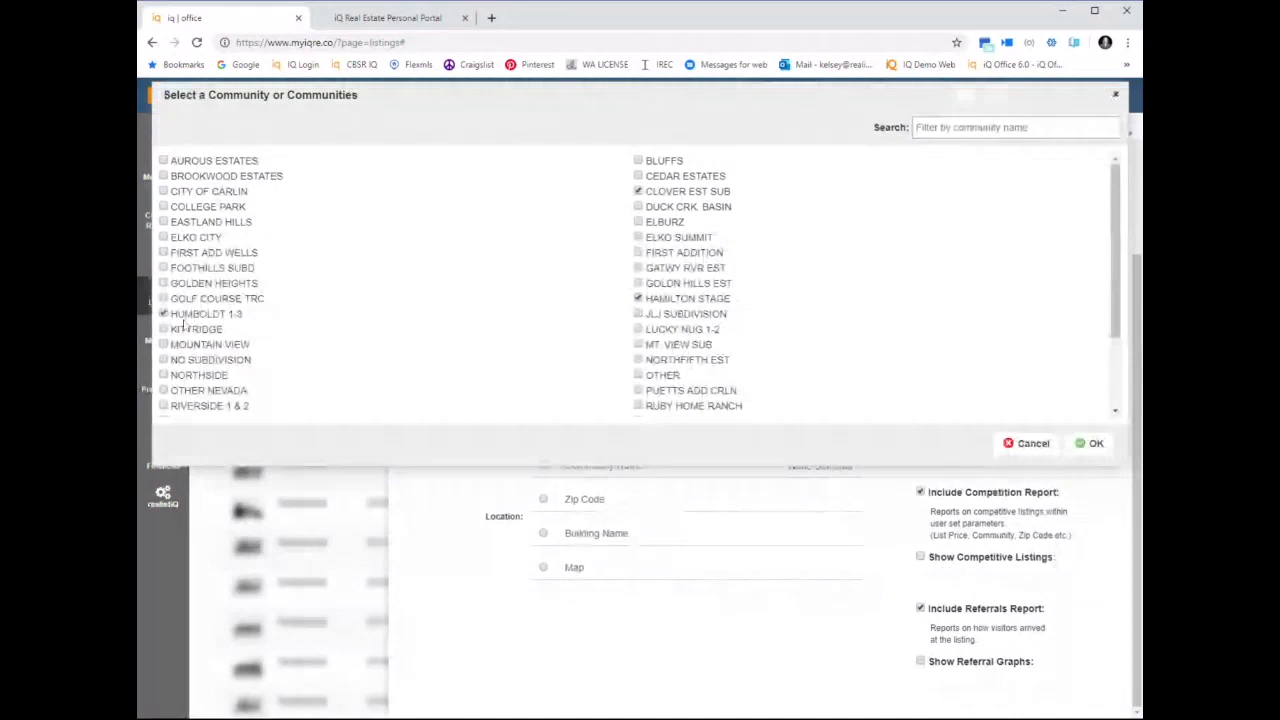
{"action": "left_click", "coordinate": [1090, 443]}
{"action": "scroll", "coordinate": [1052, 282], "scroll_direction": "up", "scroll_amount": 2}
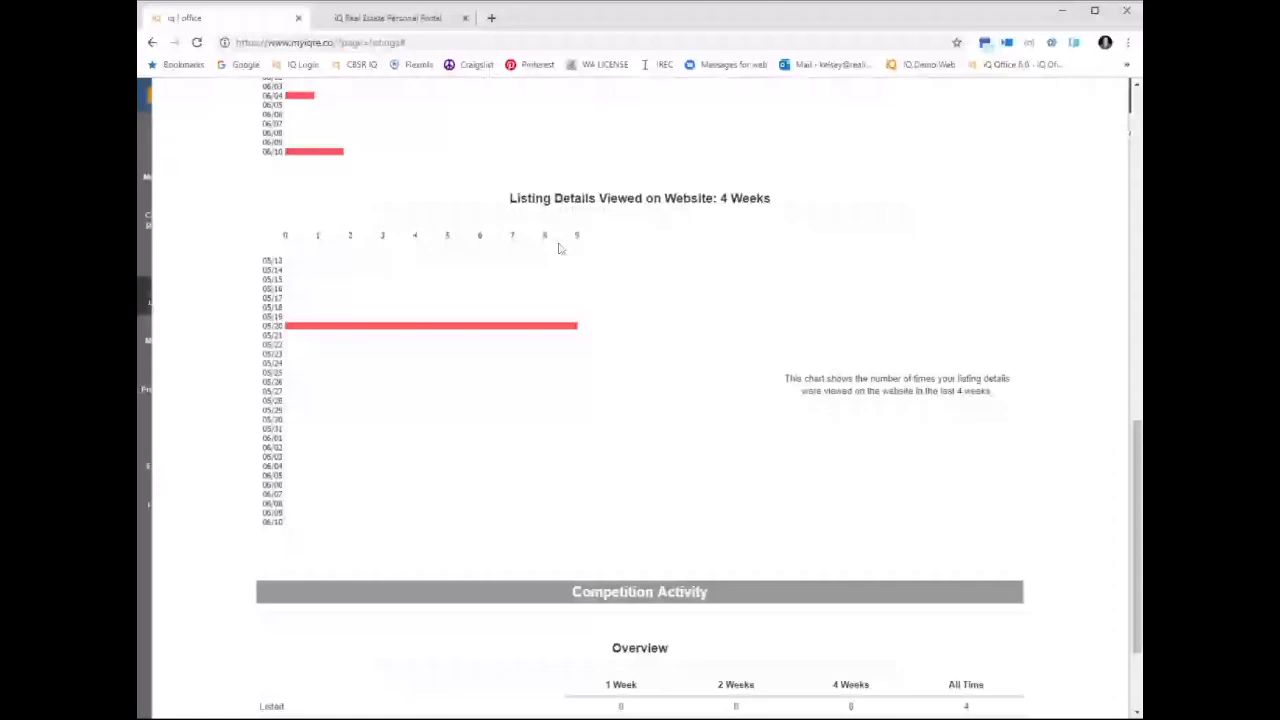
{"action": "key", "text": "Escape"}
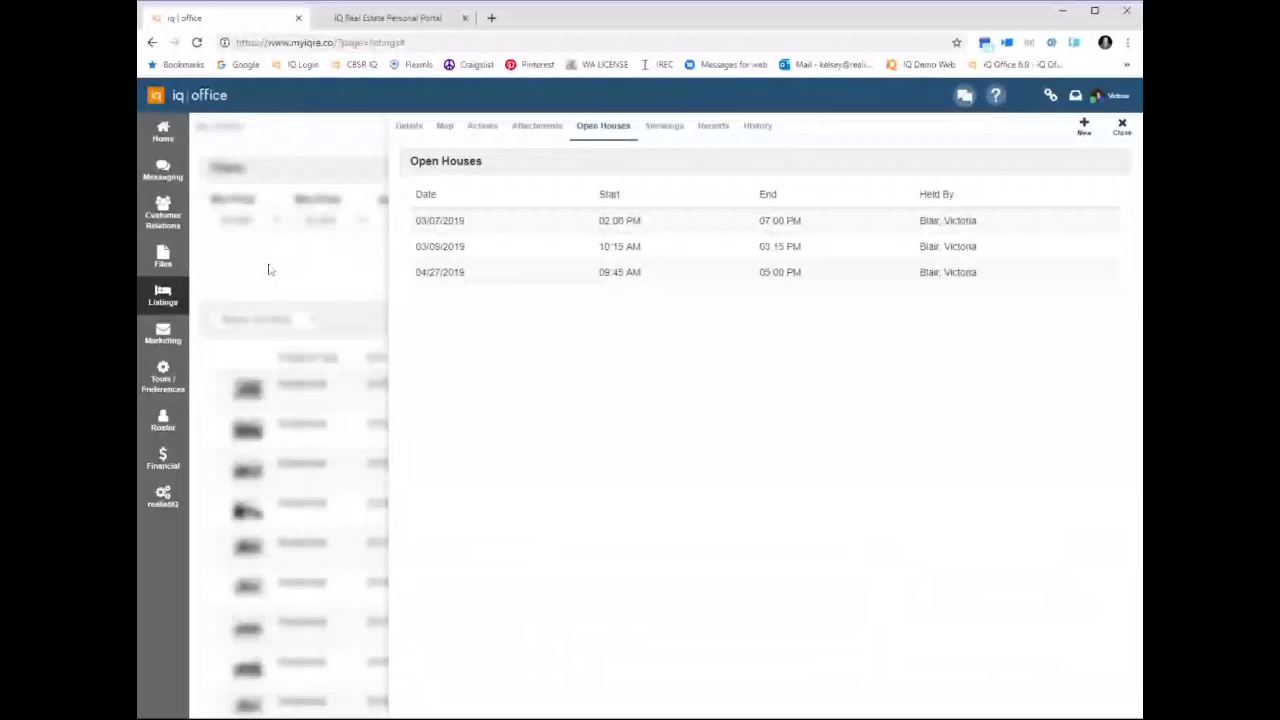
Schedule open houses for the Spring Creek CT listing on 06/15/2019, 8:00 AM to 2:30 PM, and 06/21/2019, 9:45 AM to 2:45 PM
{"action": "mouse_move", "coordinate": [163, 295]}
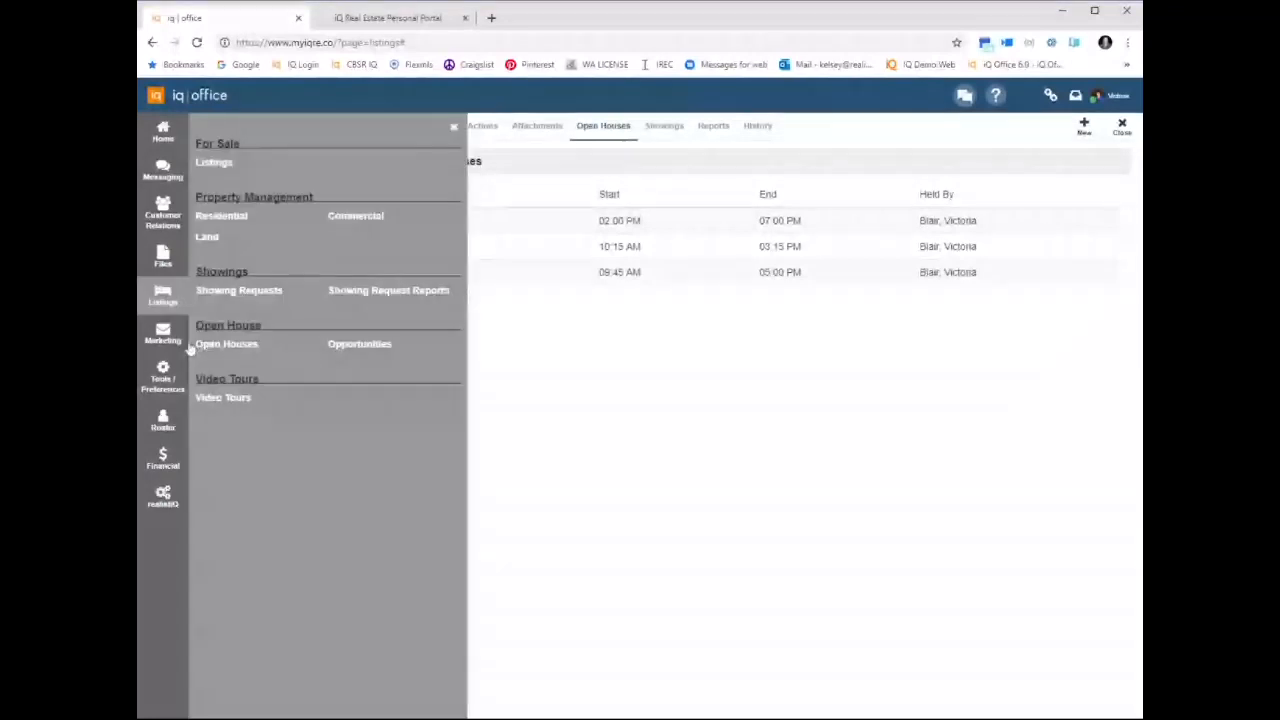
{"action": "left_click", "coordinate": [215, 345]}
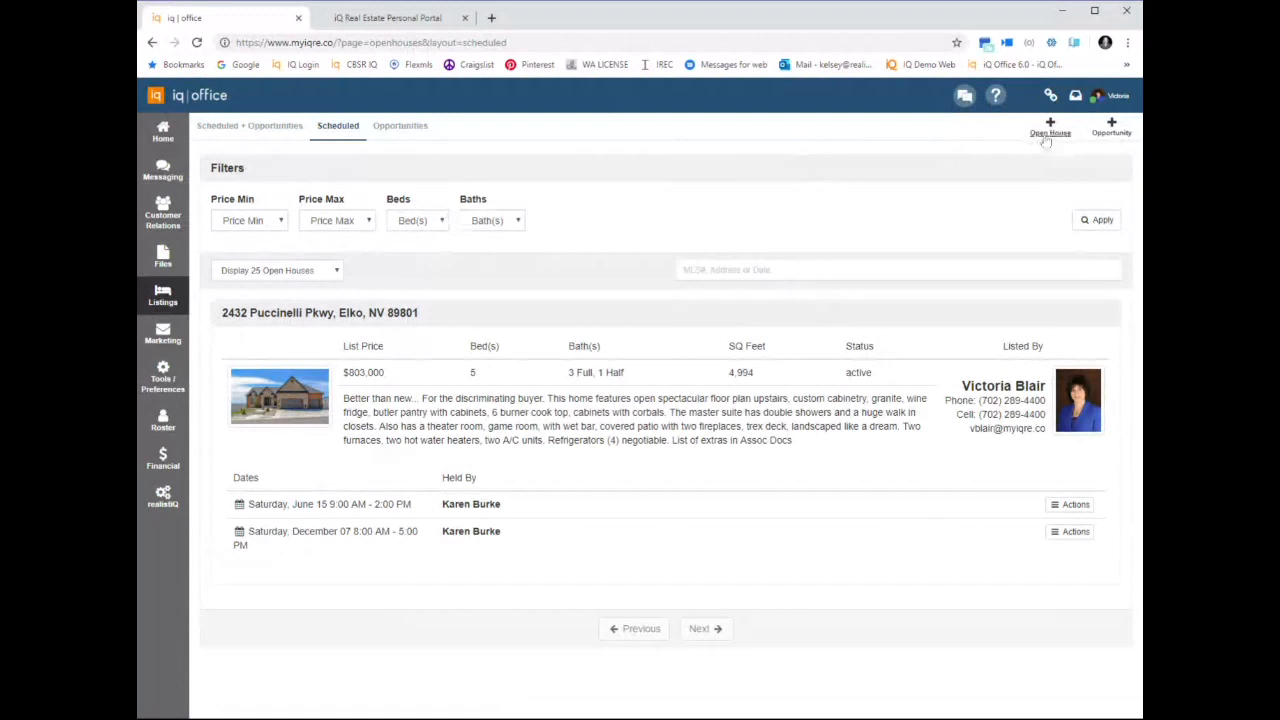
{"action": "left_click", "coordinate": [1048, 135]}
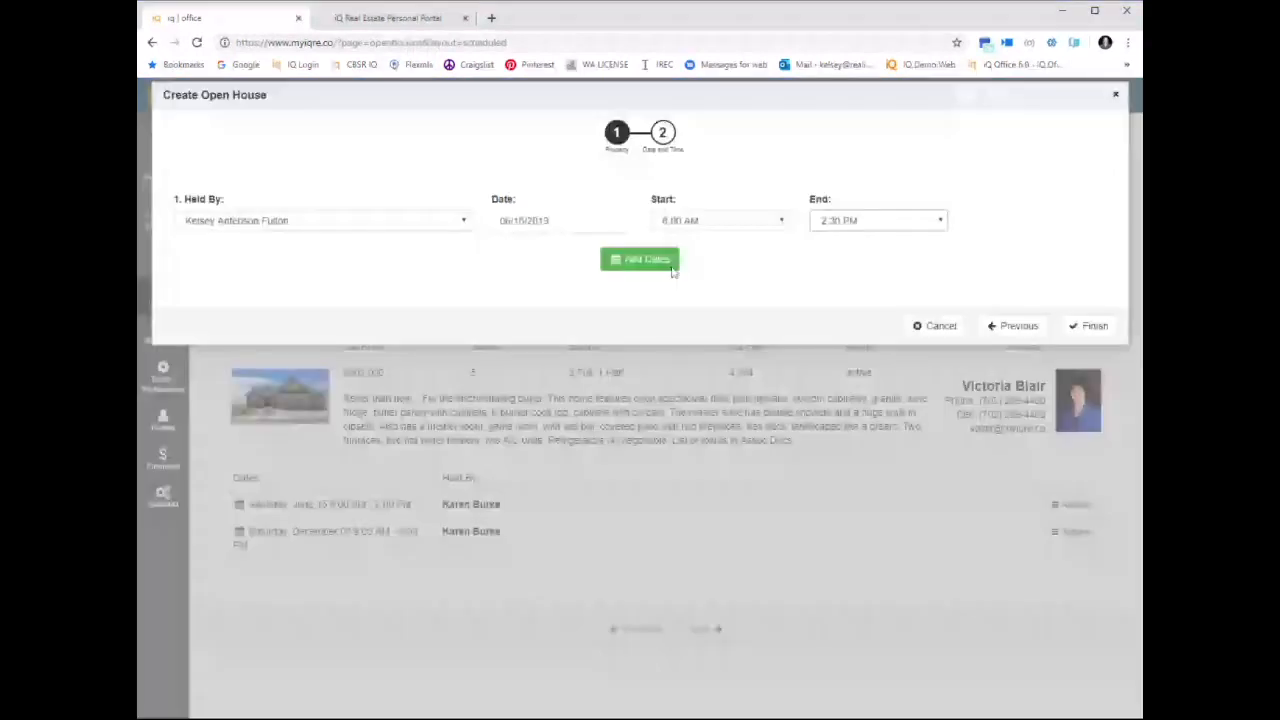
{"action": "left_click", "coordinate": [671, 266]}
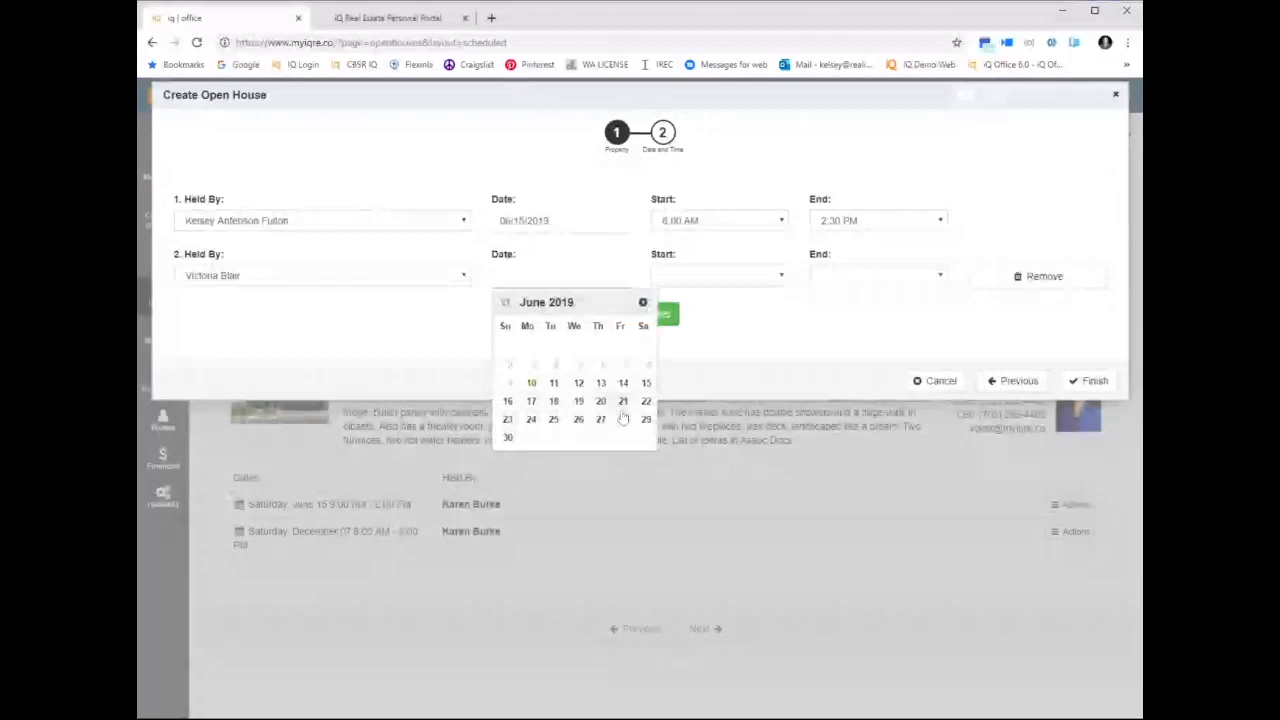
{"action": "left_click", "coordinate": [622, 403]}
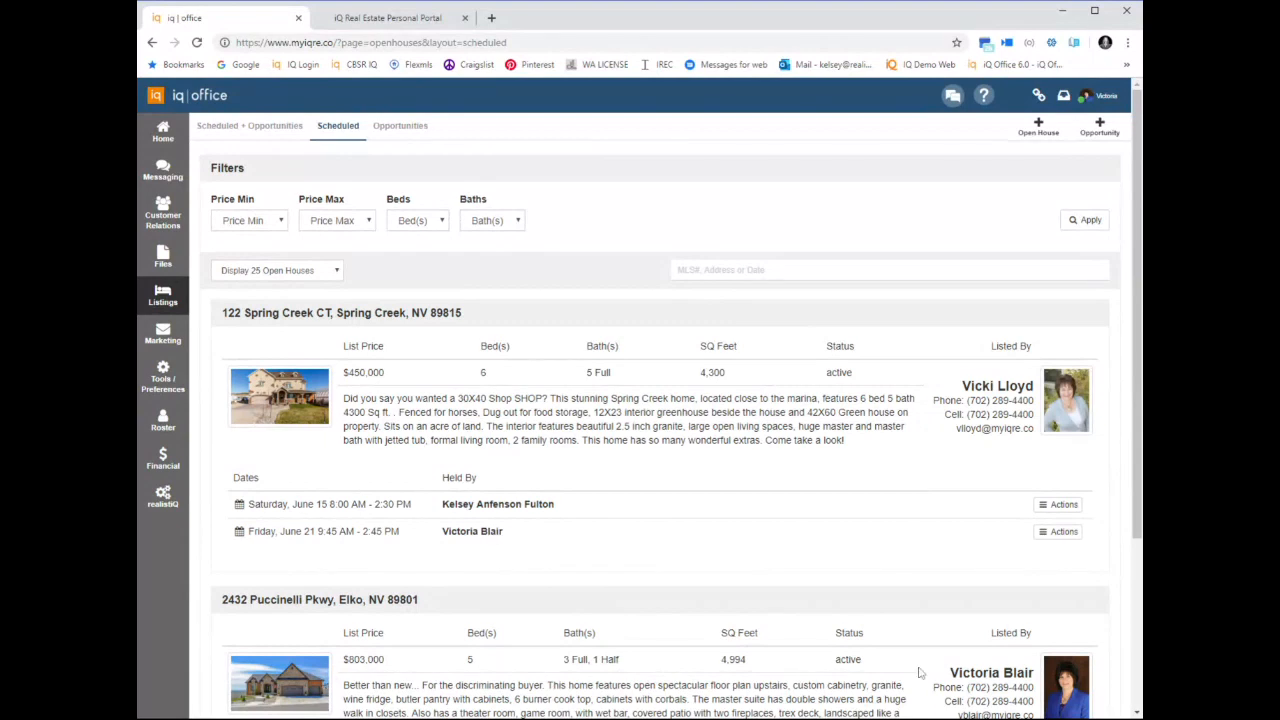
Open the sign-in page of the June 21 open house and enter the visitor's full name, email address and phone number
{"action": "left_click", "coordinate": [1047, 533]}
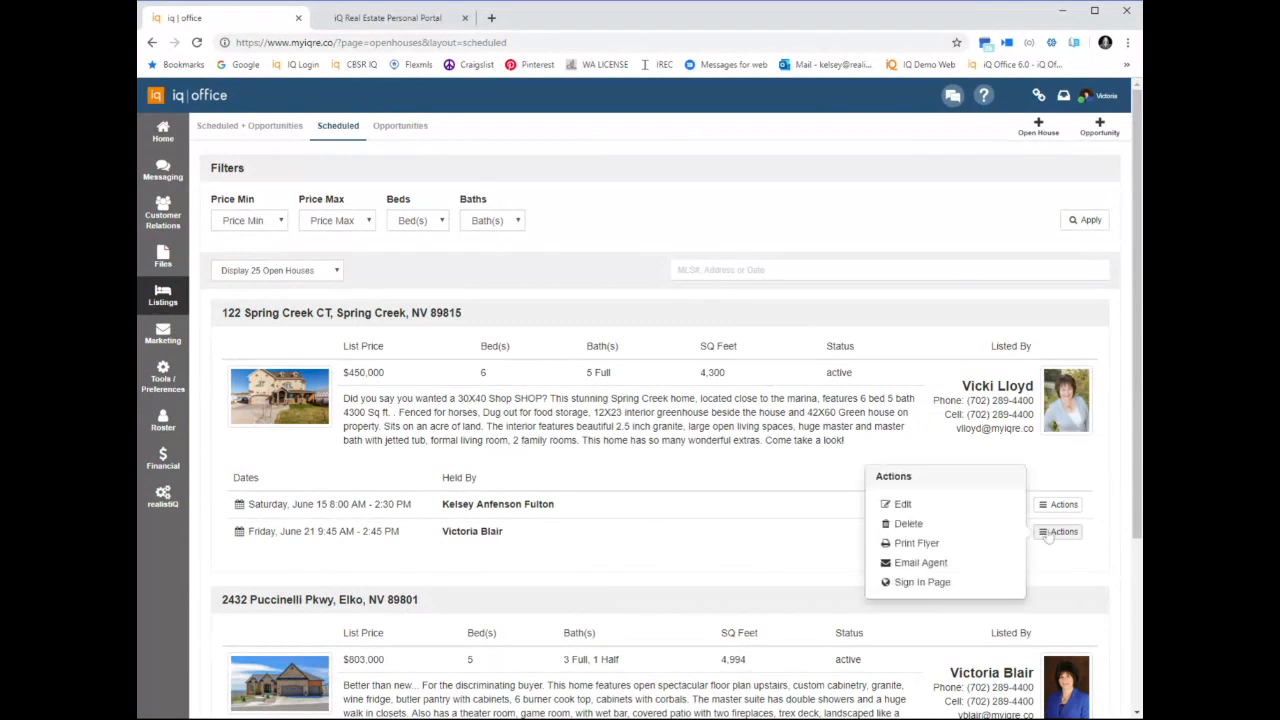
{"action": "left_click", "coordinate": [918, 582]}
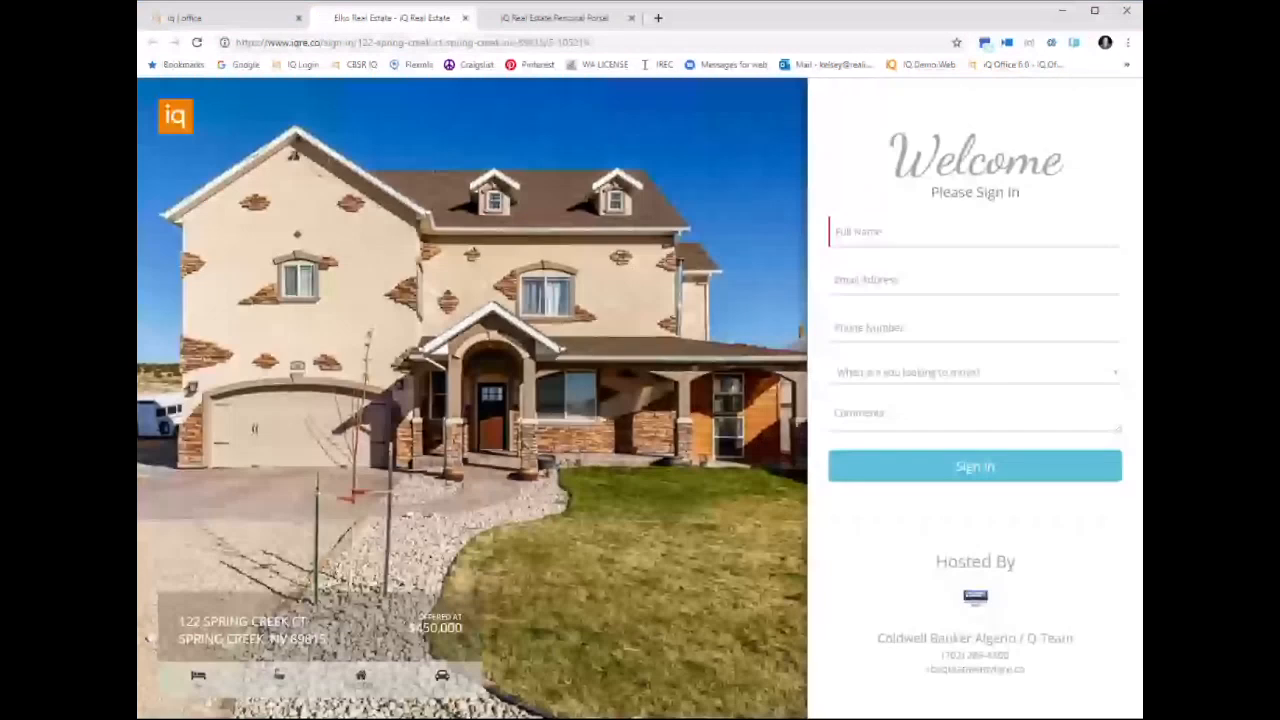
{"action": "key", "text": "Tab"}
{"action": "type", "text": "k"}
{"action": "key", "text": "BackSpace"}
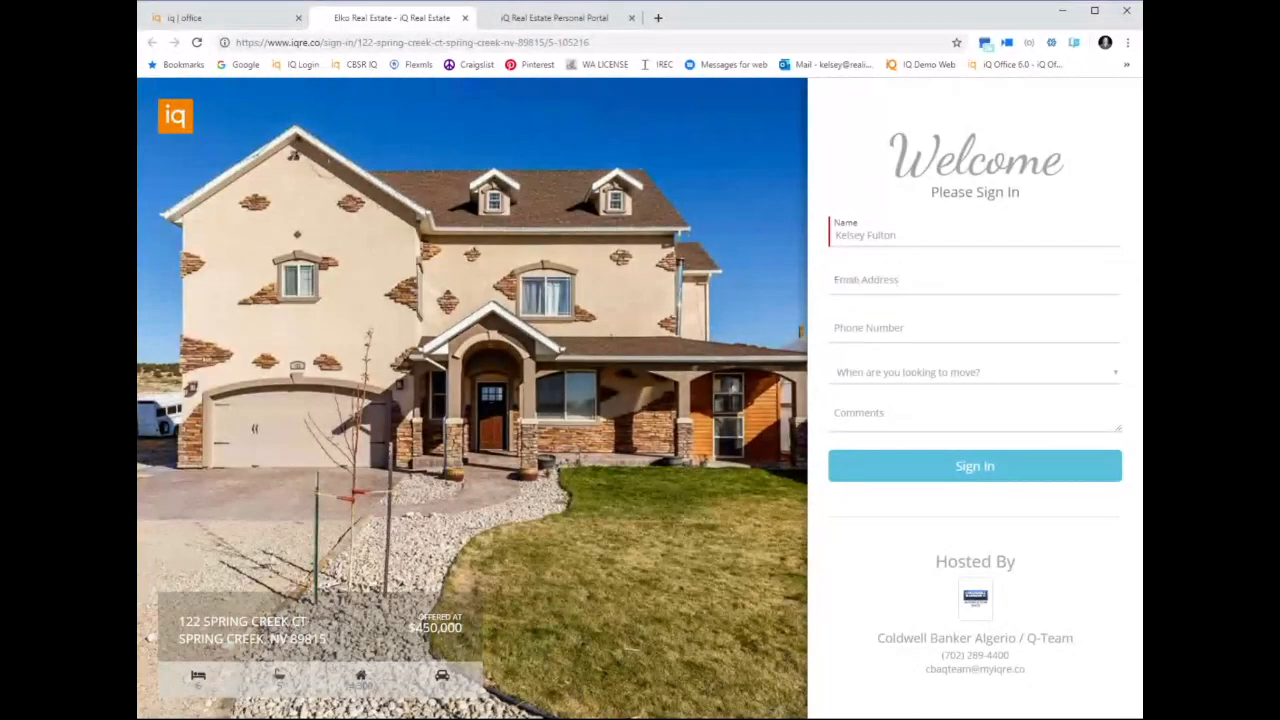
{"action": "key", "text": "Tab"}
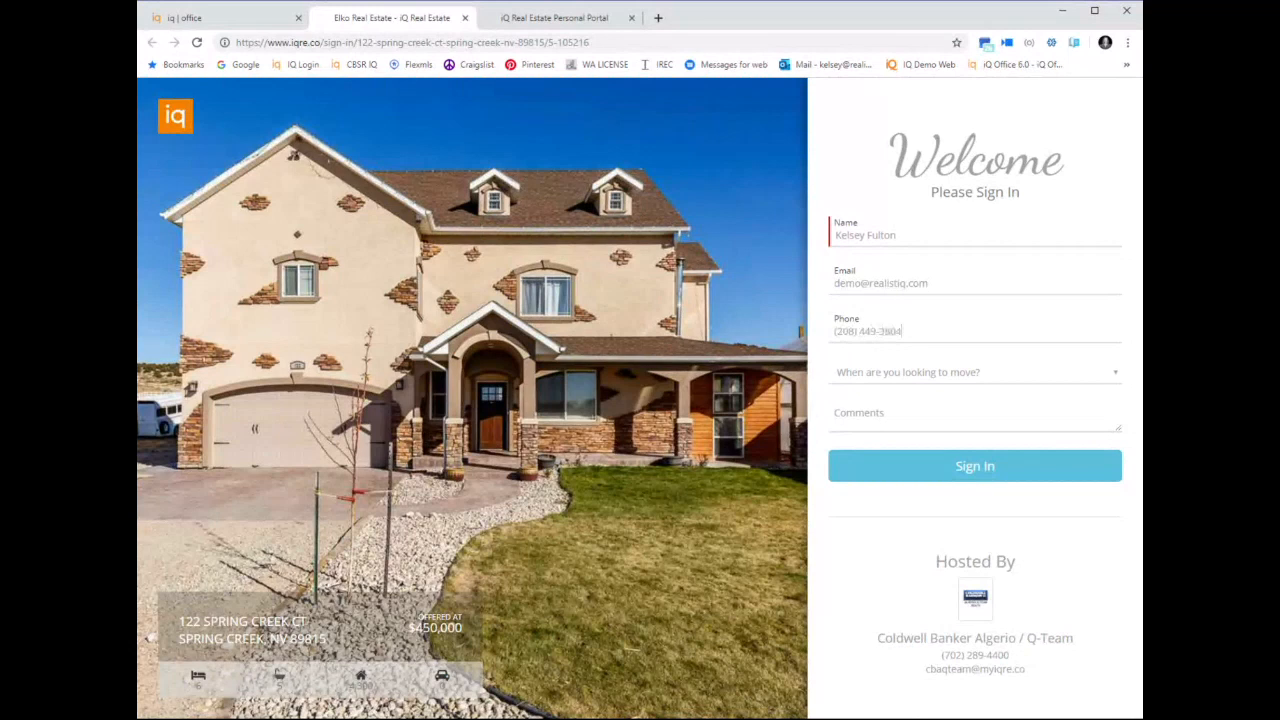
Set the visitor's moving timeframe to 1-3 Months, enter the comment "Agent Name here", and submit the sign-in
{"action": "left_click", "coordinate": [1104, 382]}
{"action": "left_click", "coordinate": [1051, 431]}
{"action": "left_click", "coordinate": [1050, 427]}
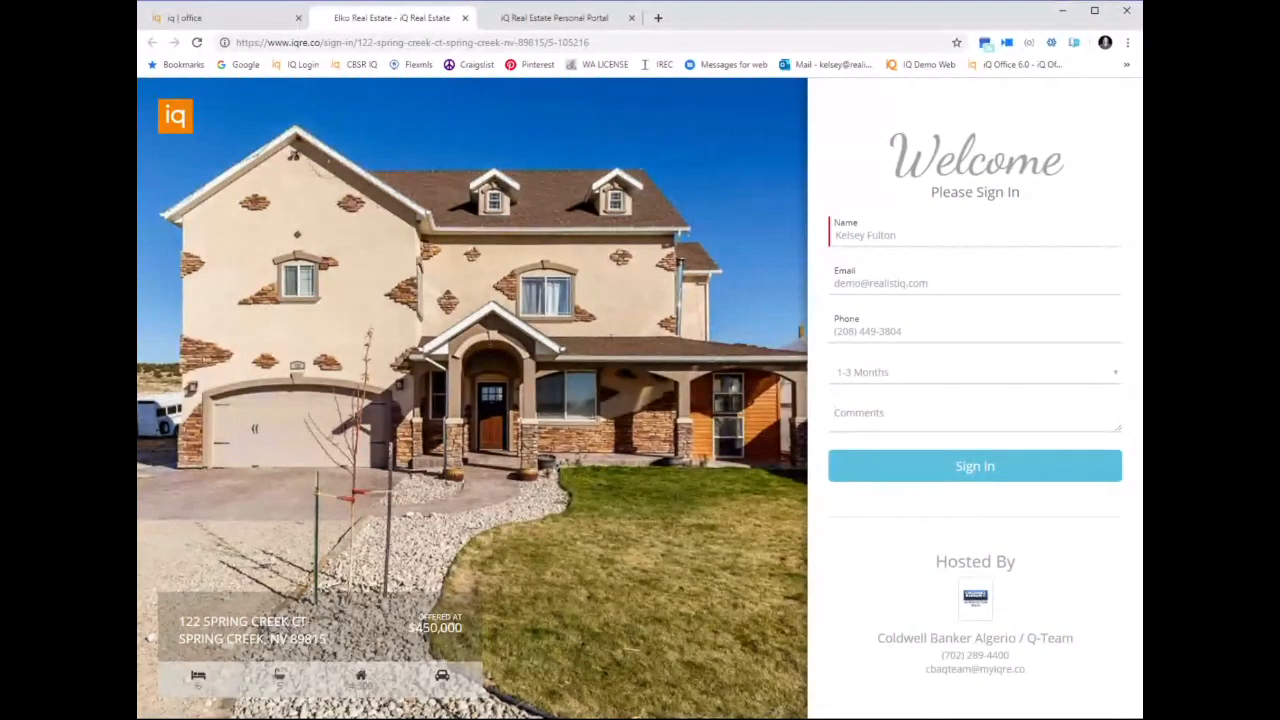
{"action": "type", "text": "Agent Name here"}
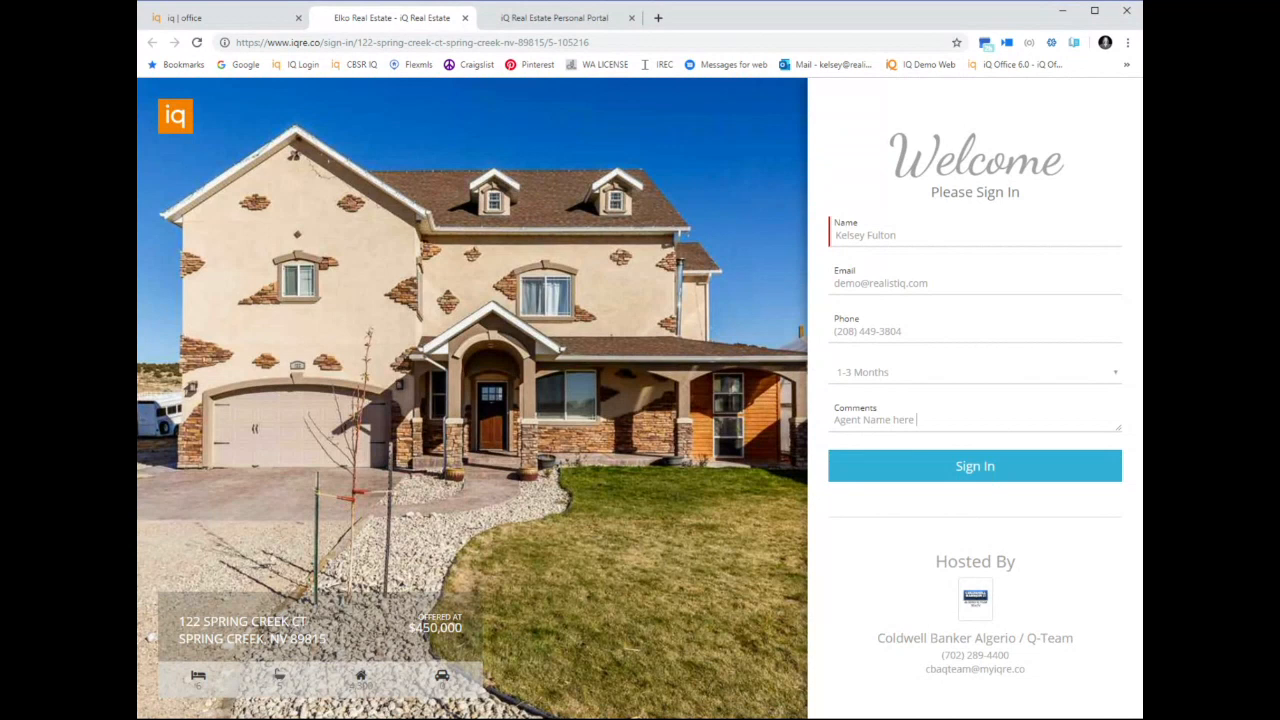
{"action": "left_click", "coordinate": [890, 468]}
Send the property to the visitor by text message and email, and finish the sign-in
{"action": "left_click", "coordinate": [881, 300]}
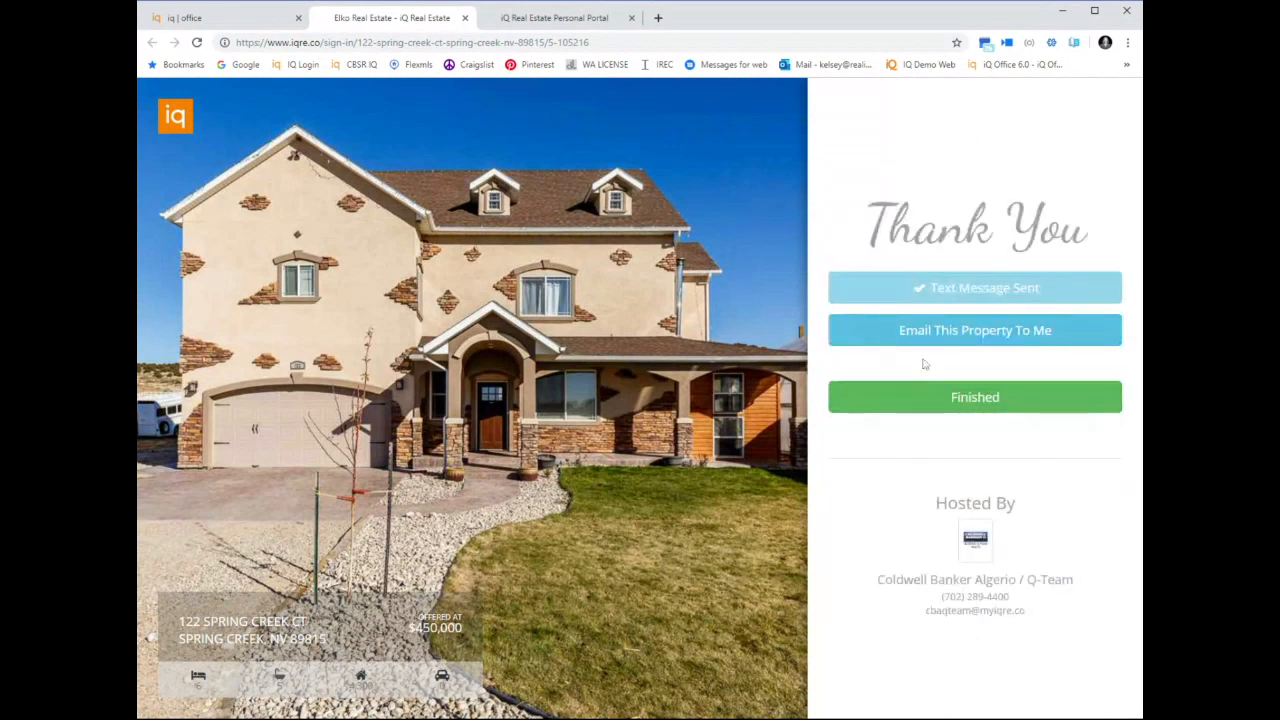
{"action": "left_click", "coordinate": [943, 331]}
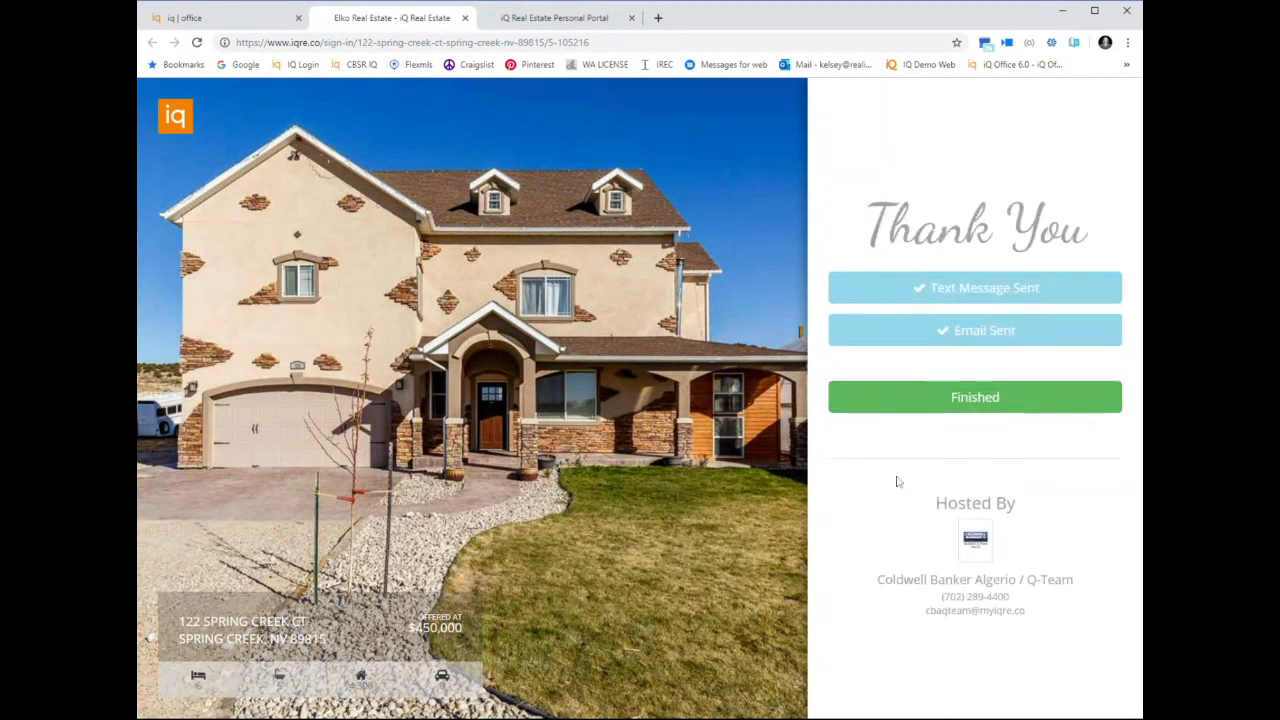
{"action": "left_click", "coordinate": [948, 400]}
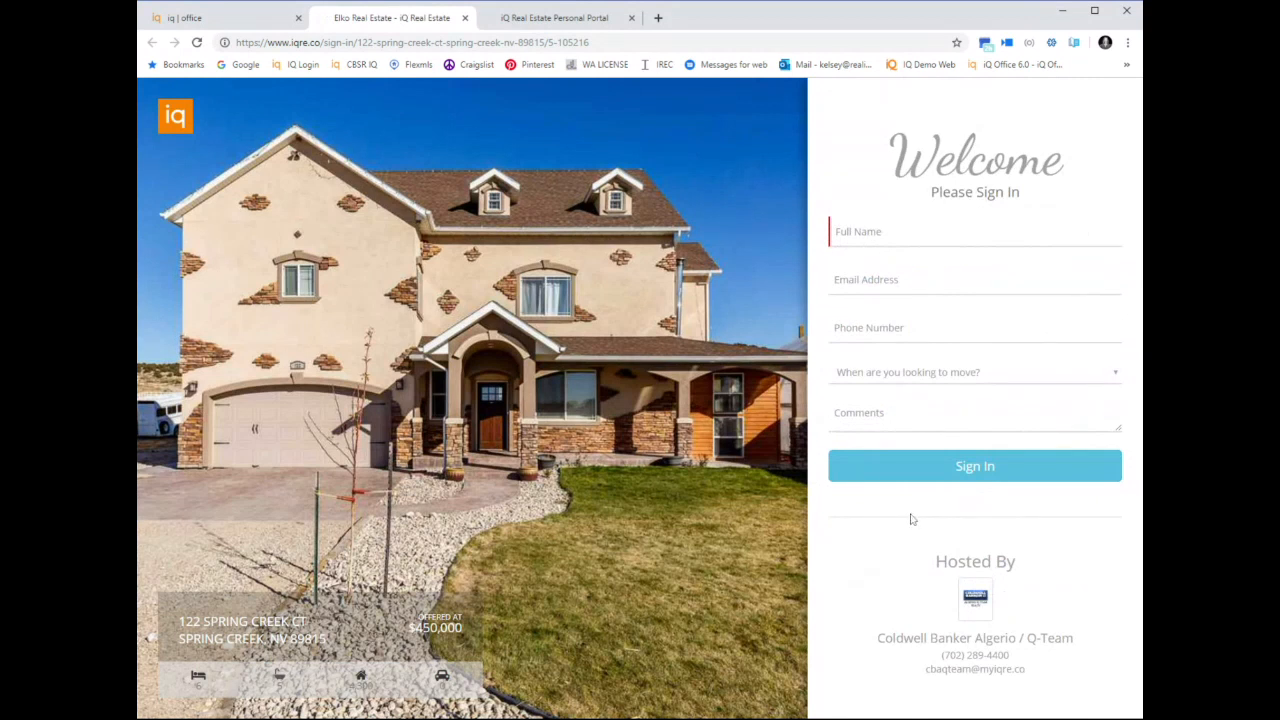
Check the showing notification text in Messages for web, and switch back to iq office
{"action": "key", "text": "alt+Tab"}
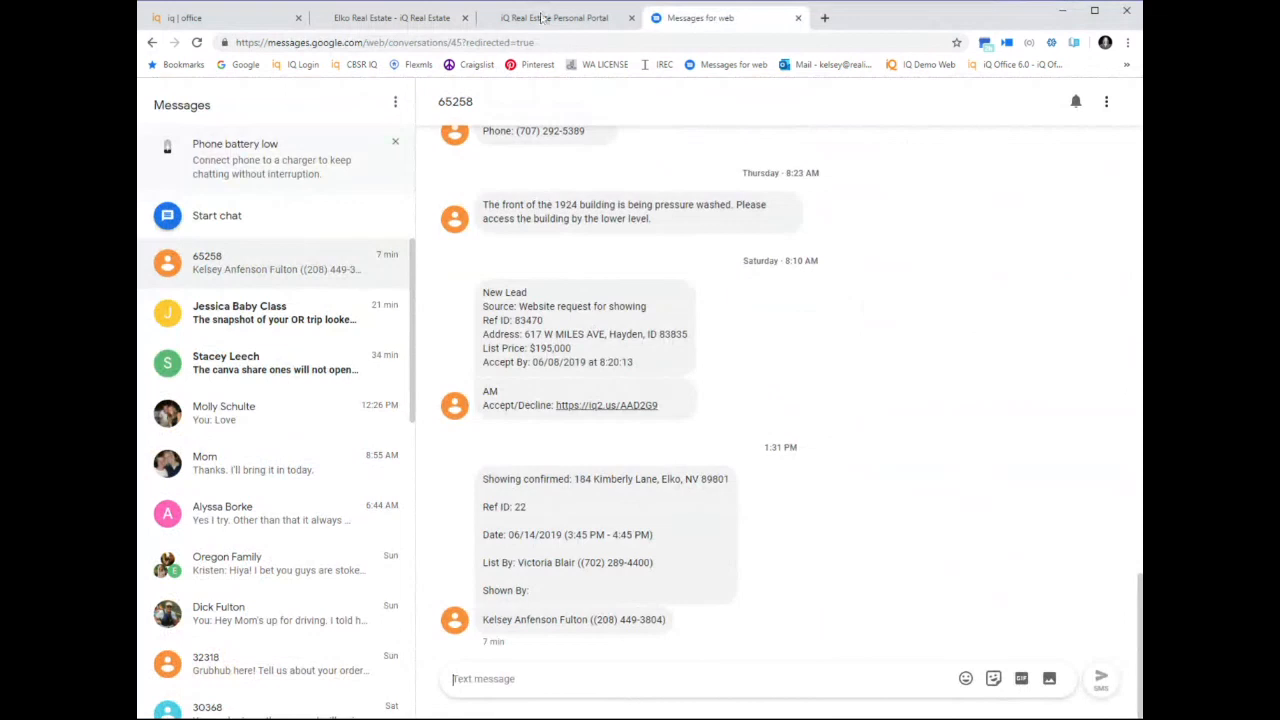
{"action": "left_click", "coordinate": [392, 18]}
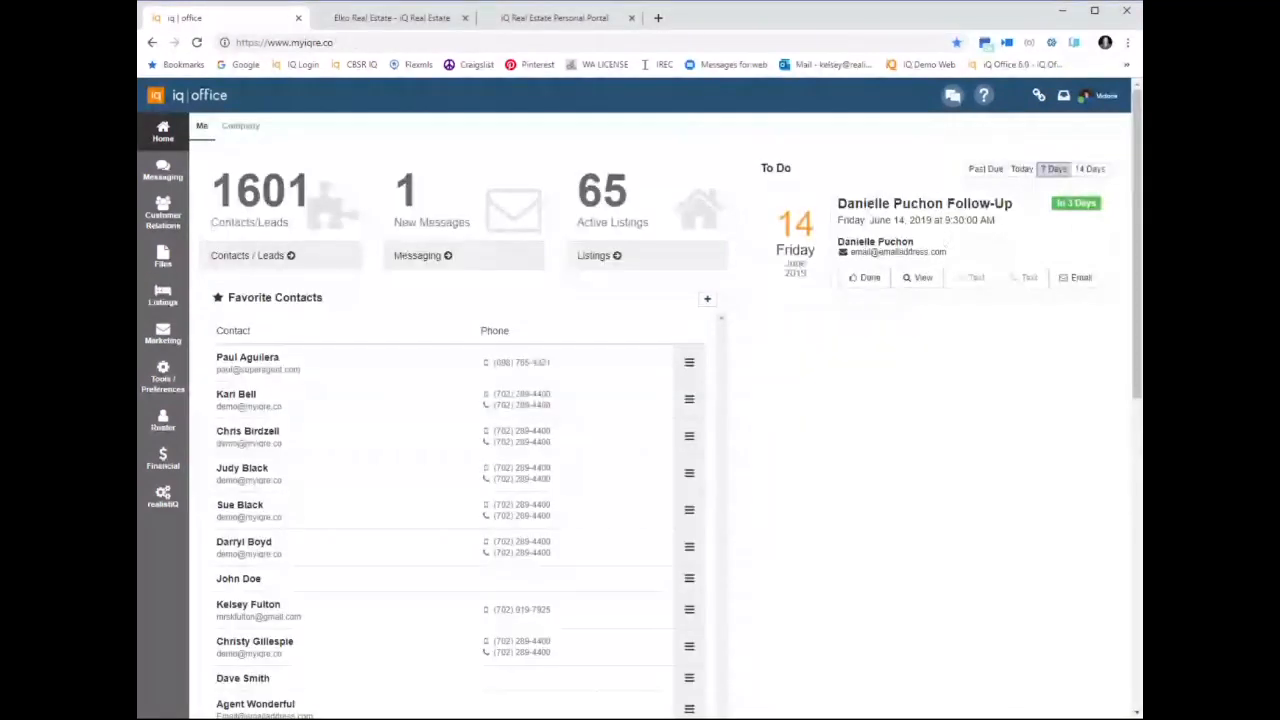
{"action": "left_click", "coordinate": [1117, 100]}
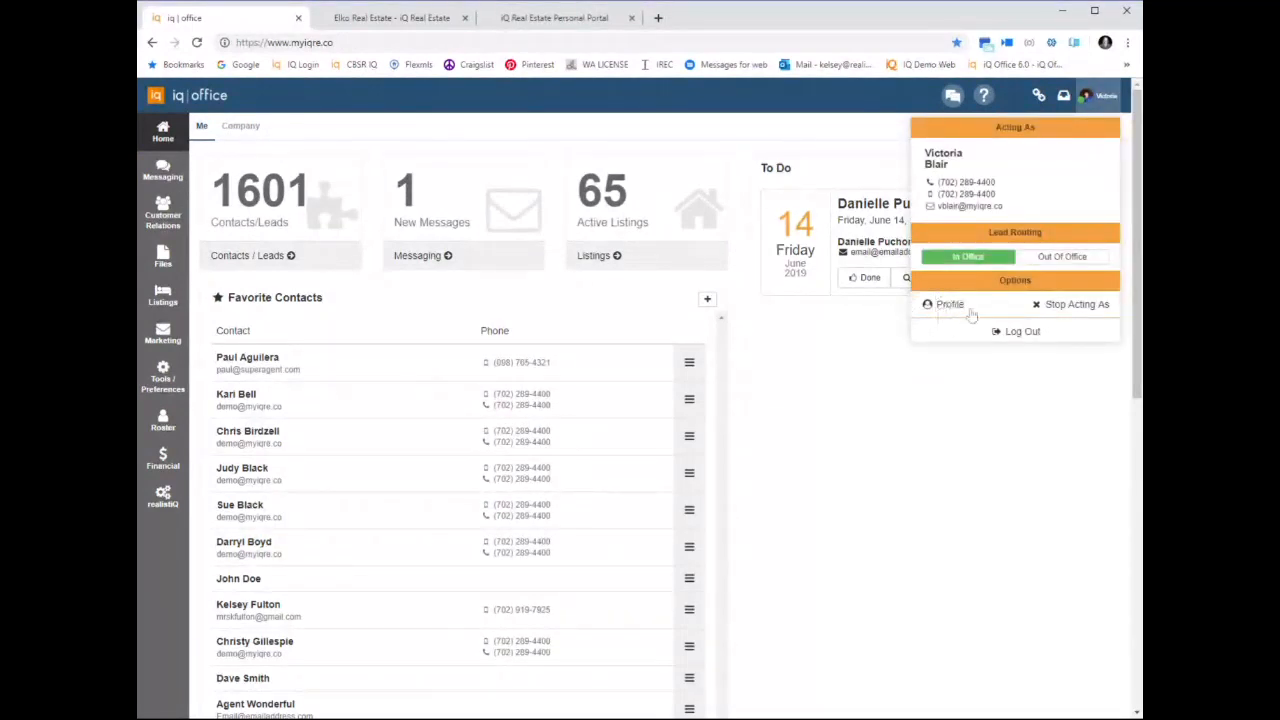
{"action": "left_click", "coordinate": [153, 220]}
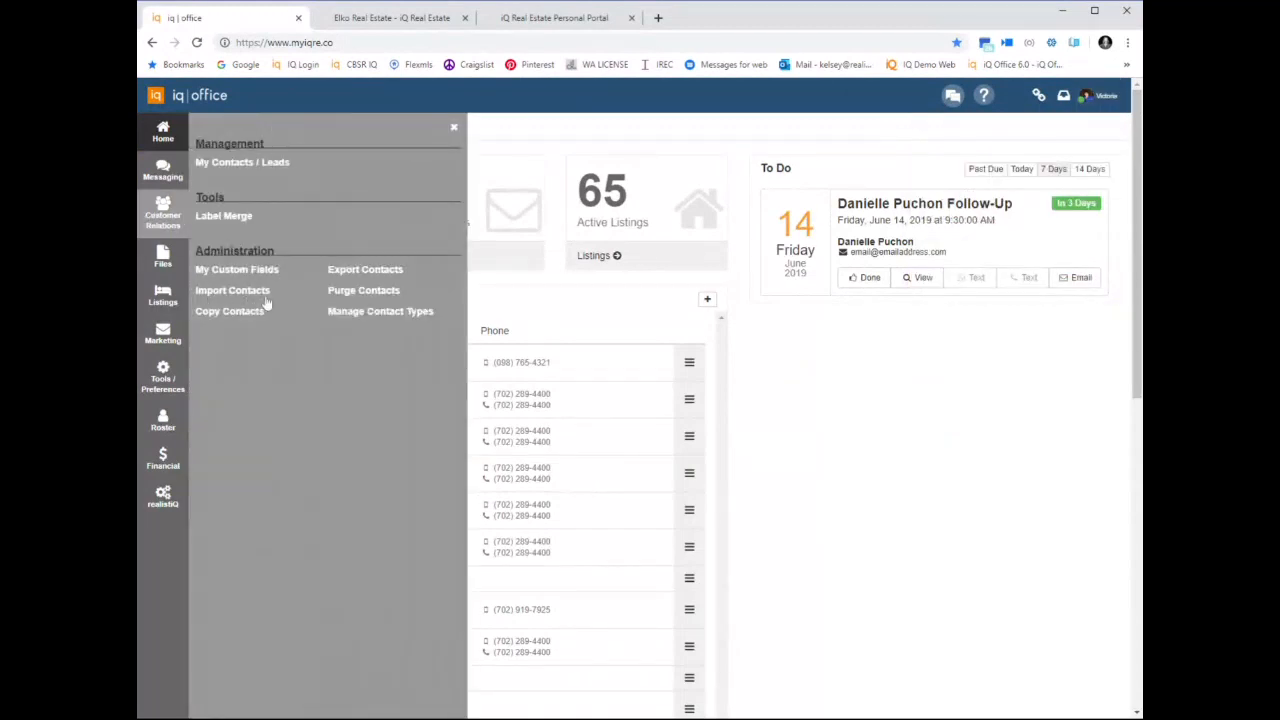
{"action": "left_click", "coordinate": [153, 220]}
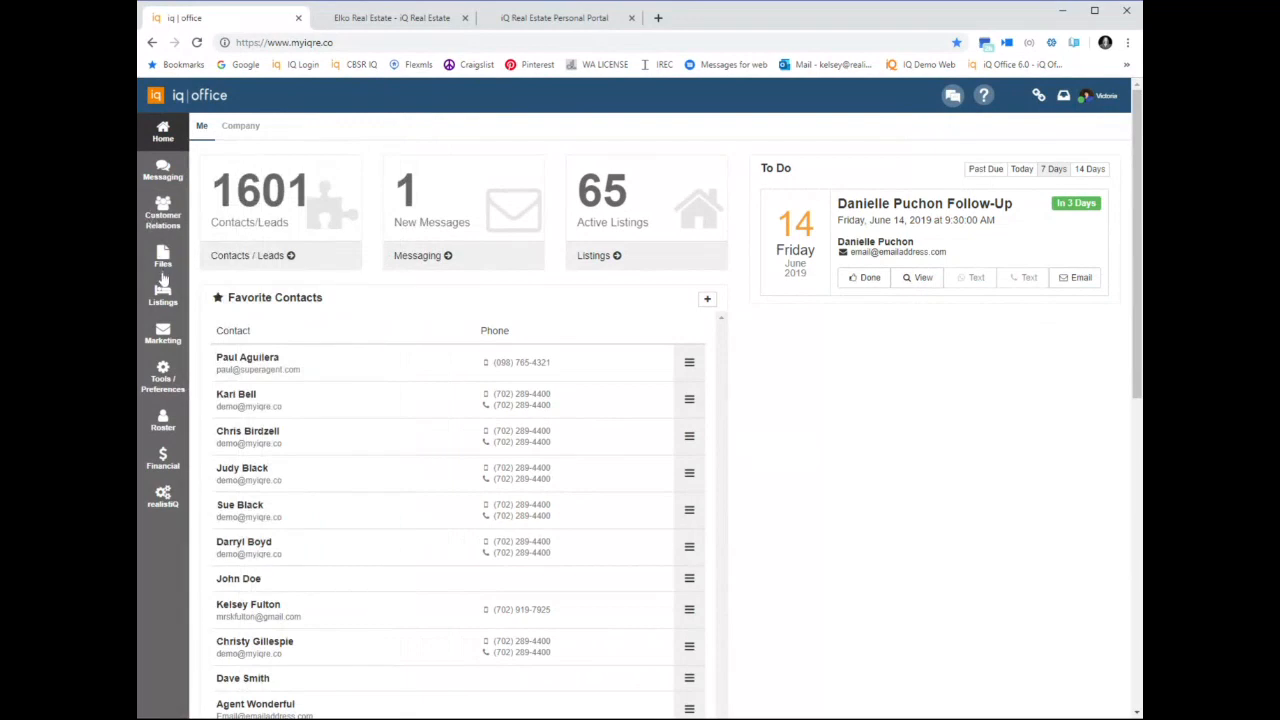